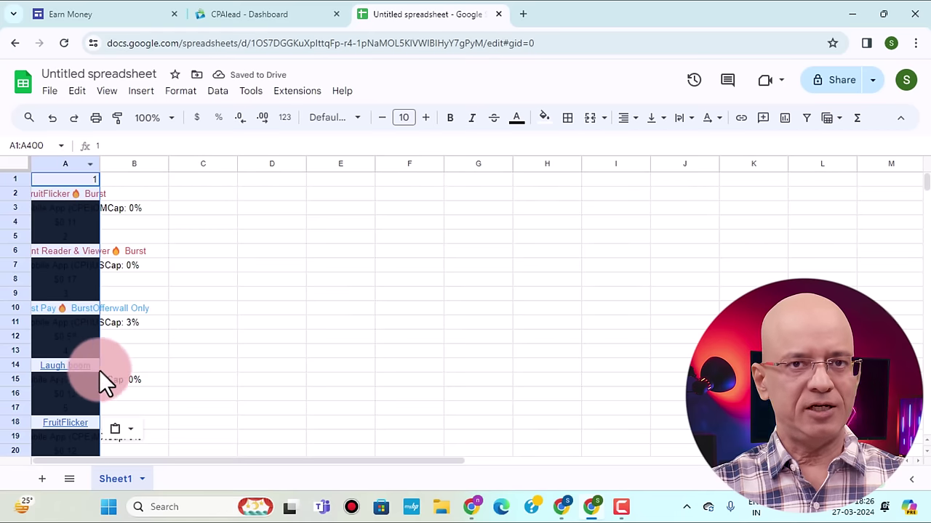
# - Switch to the CPAlead dashboard, copy the 100-entry offers table including its header row, and return to the spreadsheet
pyautogui.scroll(-8, 108, 366)
pyautogui.scroll(8, 111, 367)
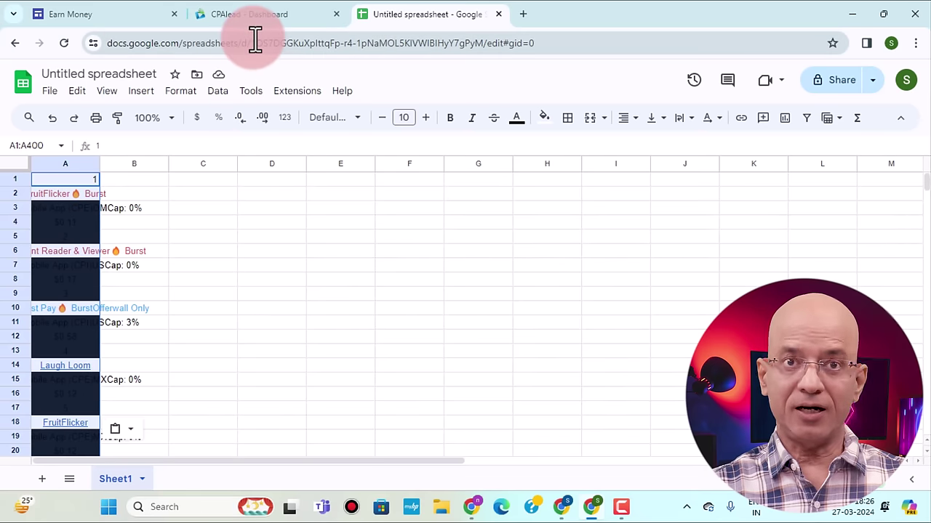
pyautogui.click(224, 17)
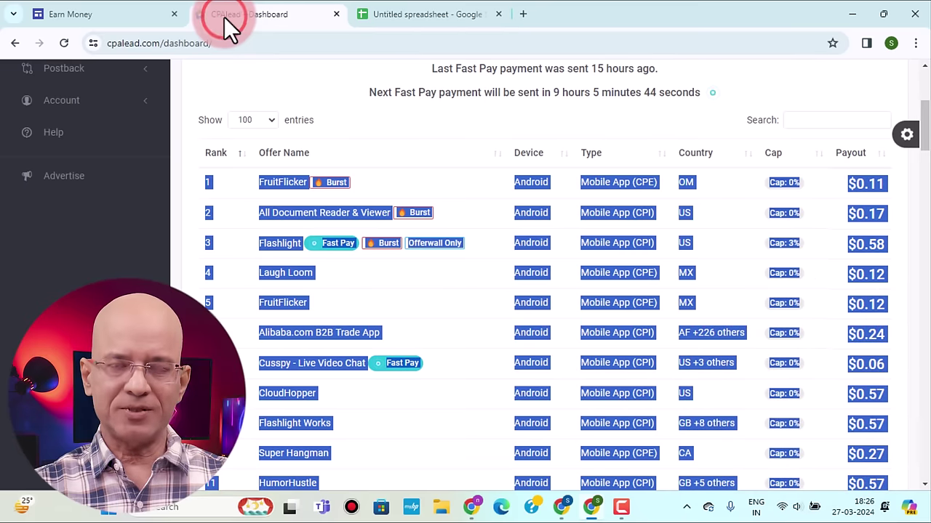
pyautogui.click(240, 182)
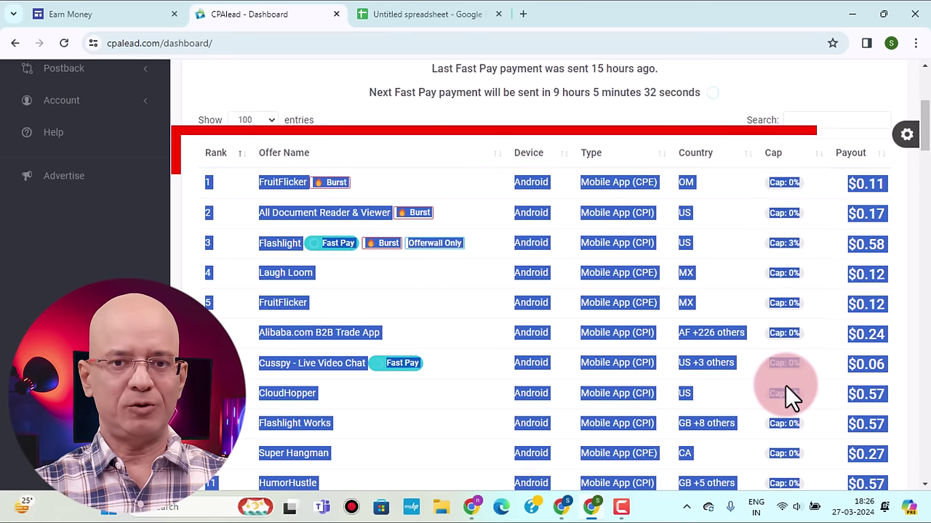
pyautogui.scroll(-20, 785, 386)
pyautogui.click(406, 16)
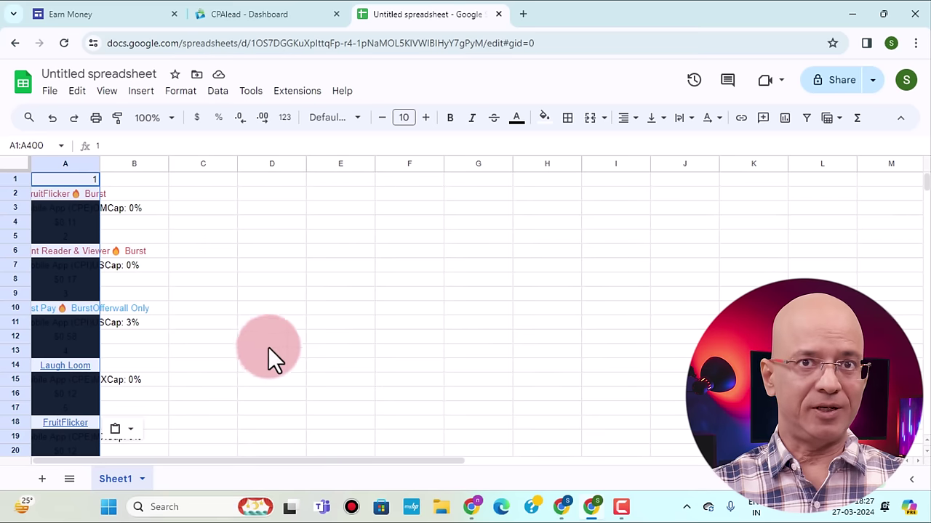
# - Undo the single-column paste and paste the copied offers table with its headers starting at cell A1
pyautogui.hotkey('ctrl', 'z')
pyautogui.rightClick(47, 176)
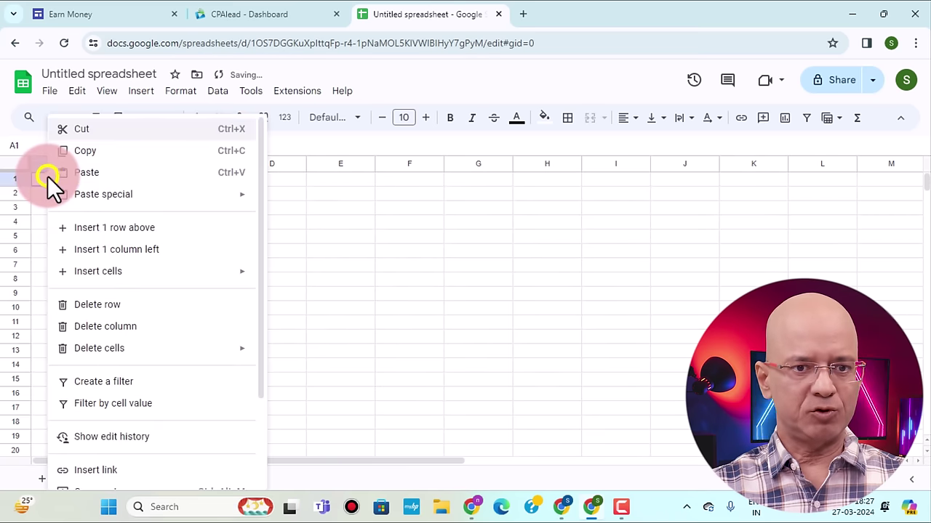
pyautogui.click(86, 172)
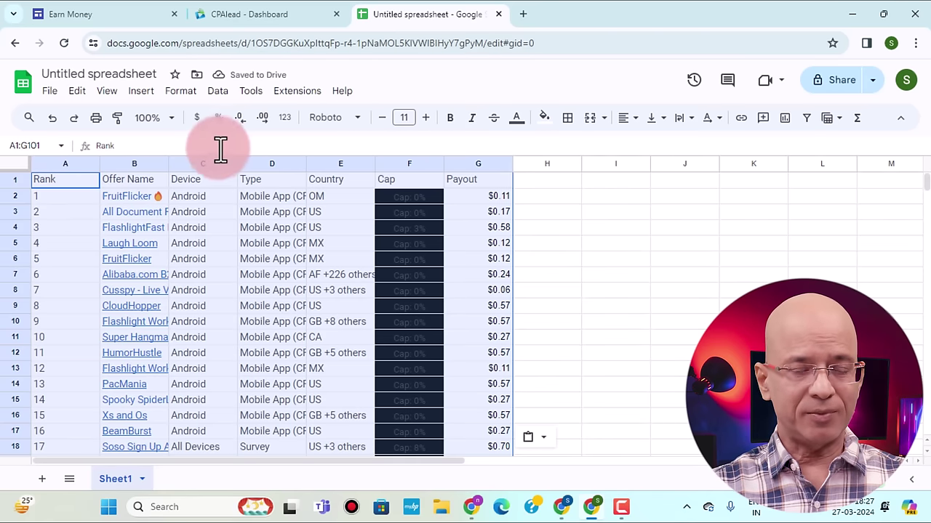
# - Compare the offers table on the CPAlead dashboard with the rows pasted in the spreadsheet, down to the last pasted row
pyautogui.click(216, 16)
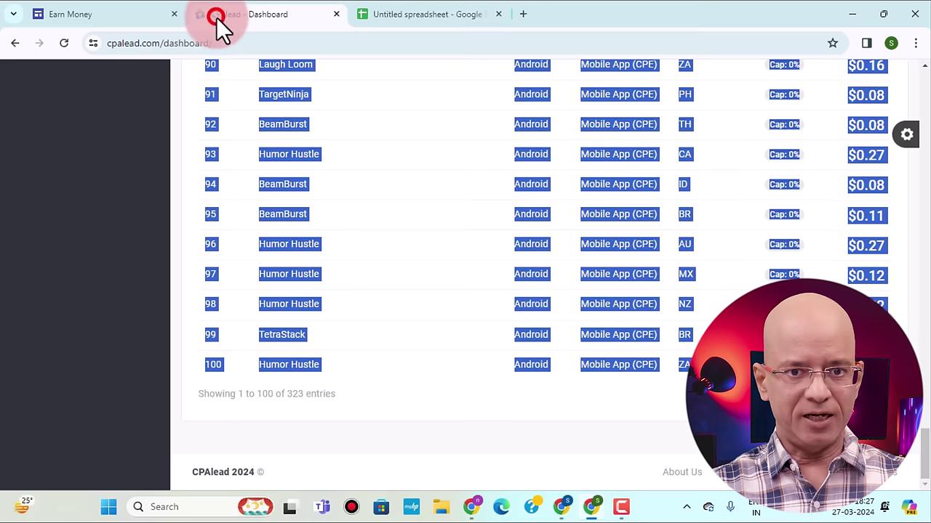
pyautogui.scroll(20, 294, 143)
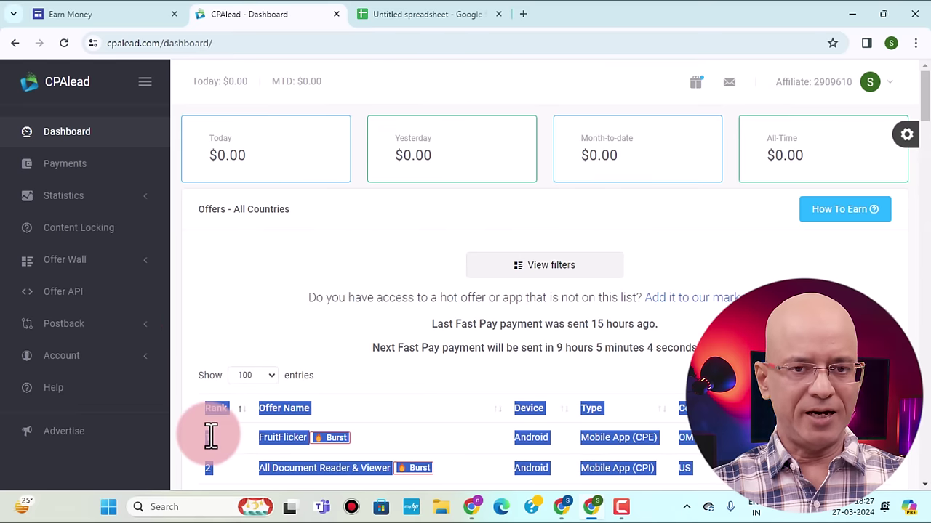
pyautogui.click(413, 12)
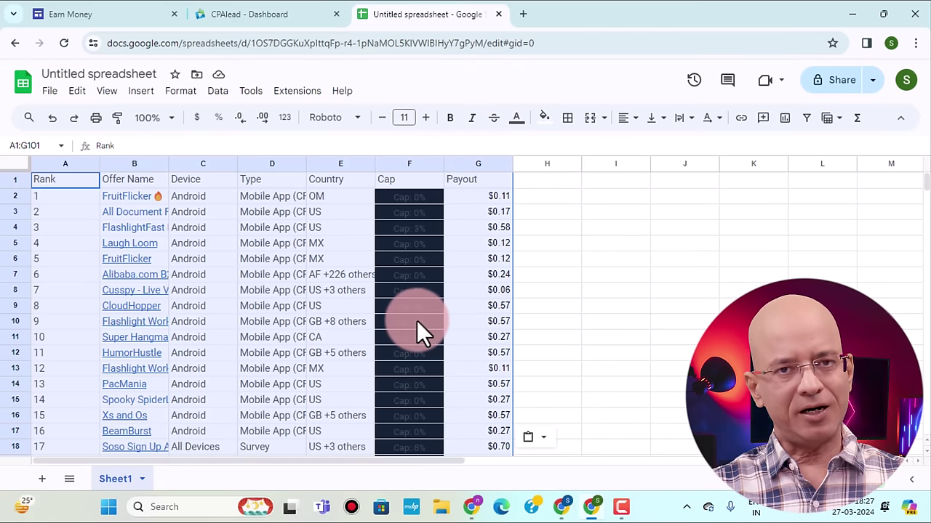
pyautogui.scroll(-12, 416, 320)
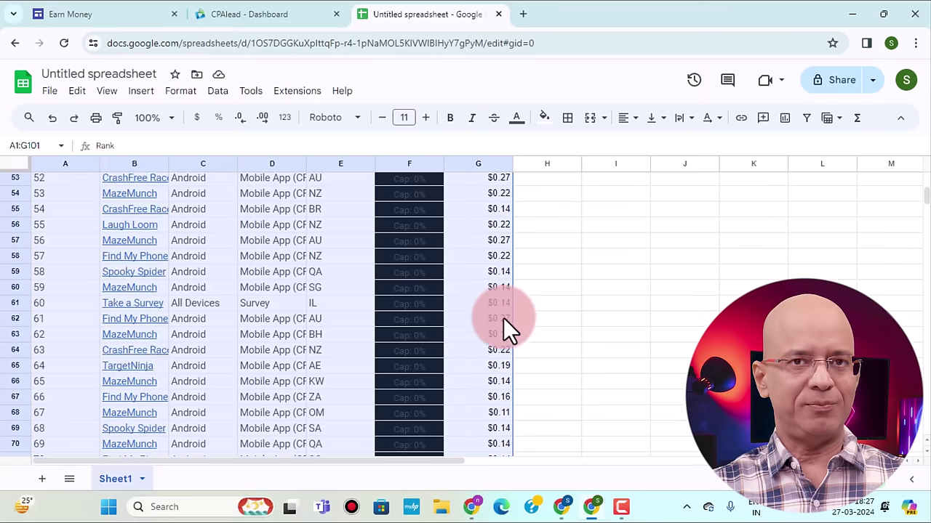
pyautogui.scroll(-10, 504, 319)
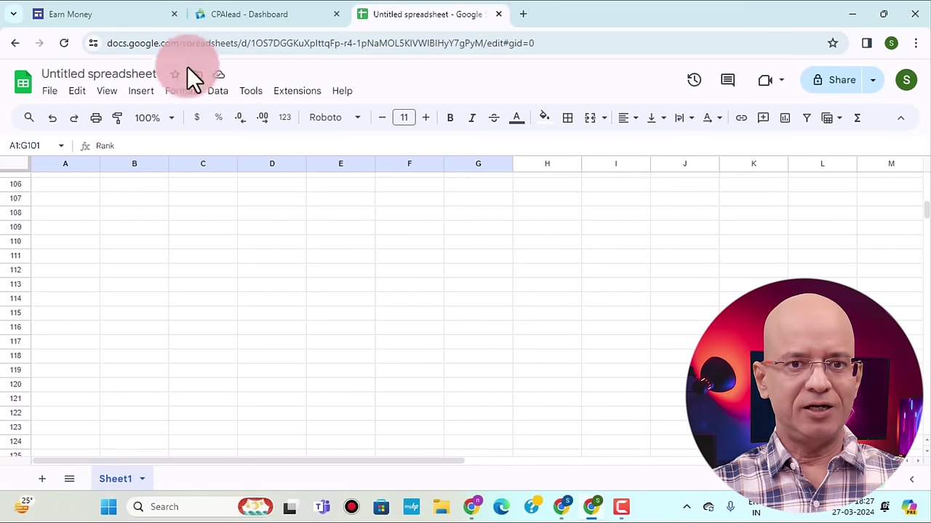
pyautogui.click(245, 15)
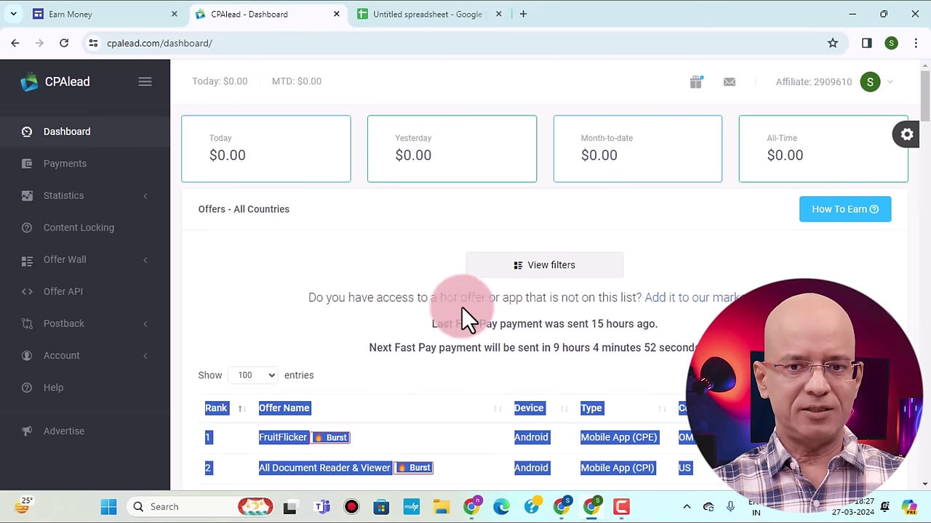
pyautogui.scroll(-6, 540, 320)
pyautogui.scroll(6, 539, 321)
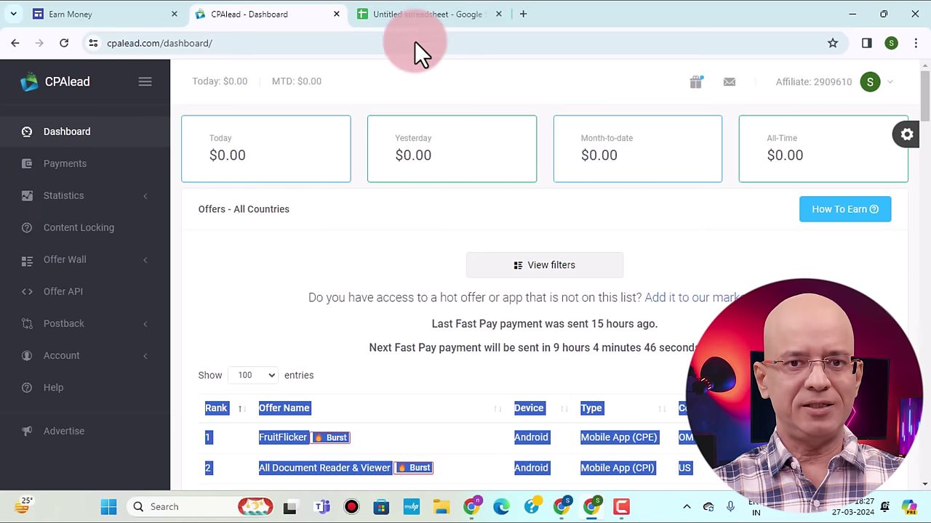
pyautogui.click(396, 11)
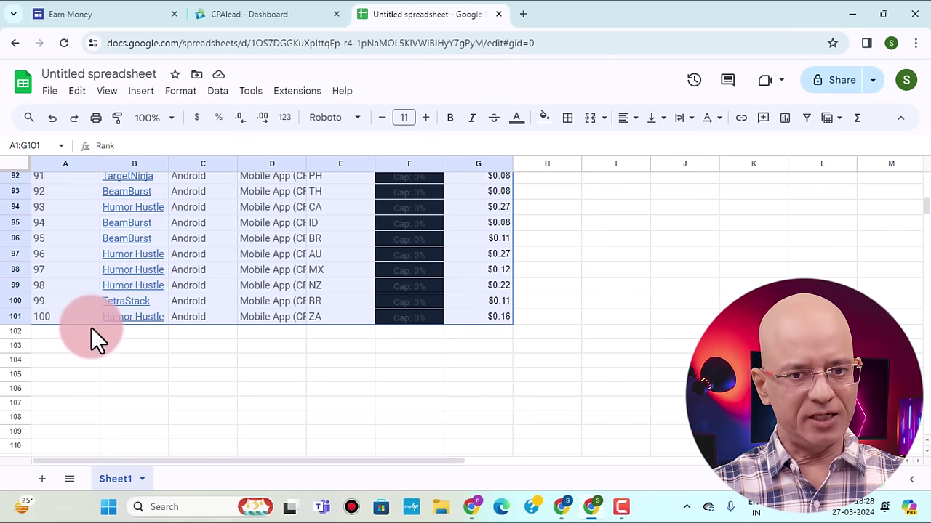
pyautogui.click(102, 479)
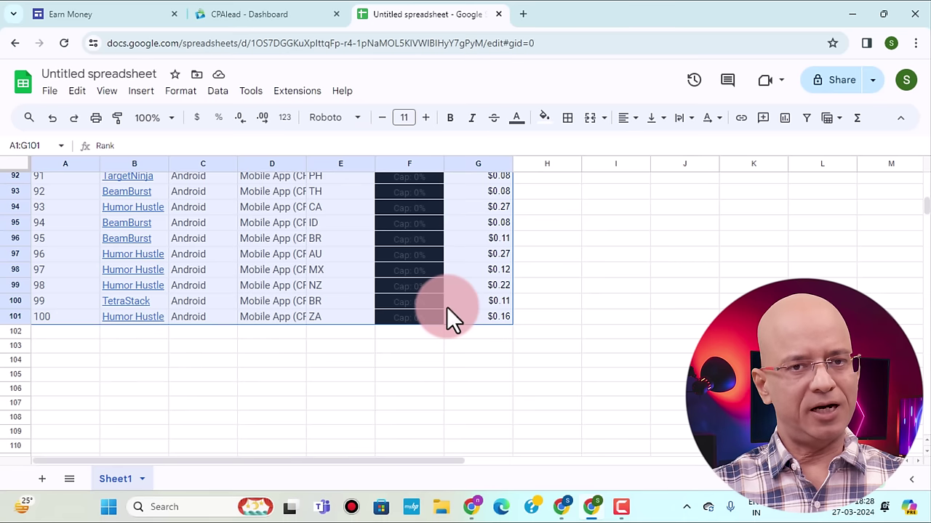
pyautogui.click(232, 23)
pyautogui.scroll(-3, 538, 276)
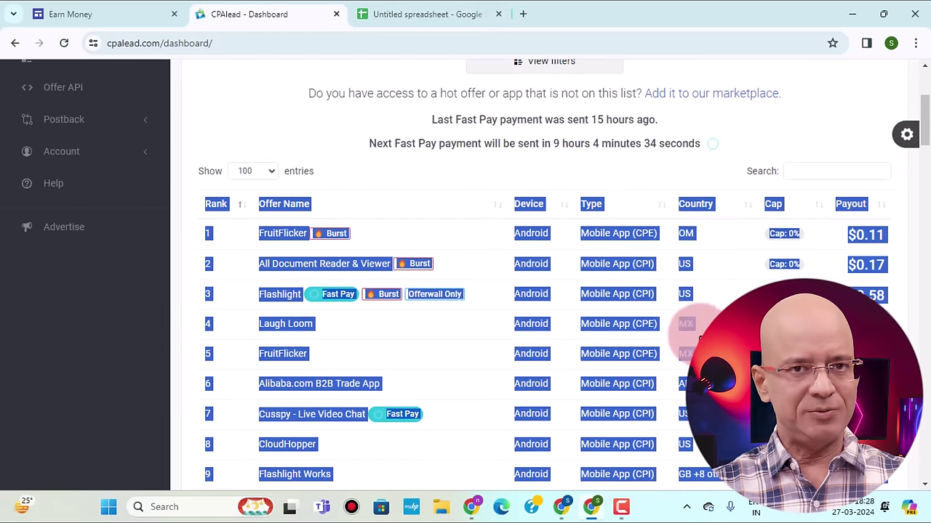
pyautogui.scroll(-6, 605, 436)
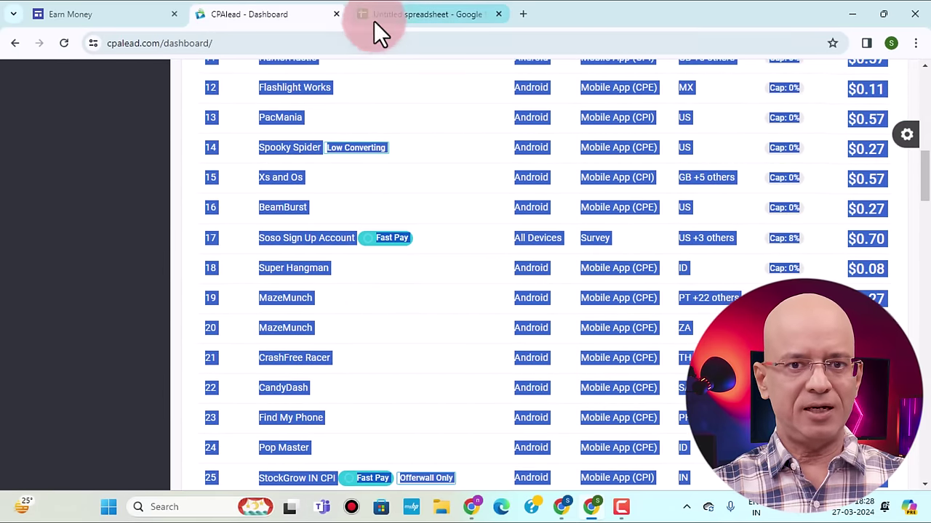
pyautogui.click(373, 20)
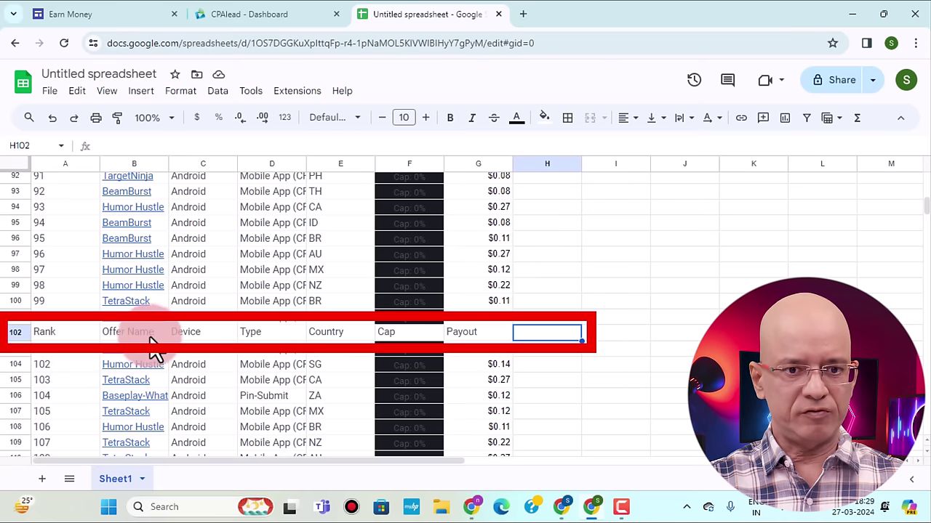
# - Delete row 102, which repeats the column headers between the two pasted batches of offers
pyautogui.click(17, 331)
pyautogui.rightClick(16, 332)
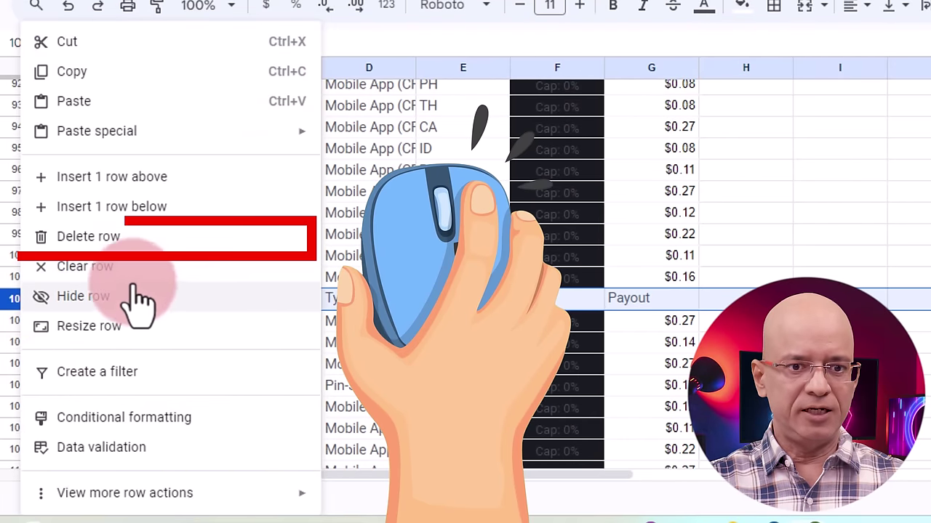
pyautogui.click(112, 247)
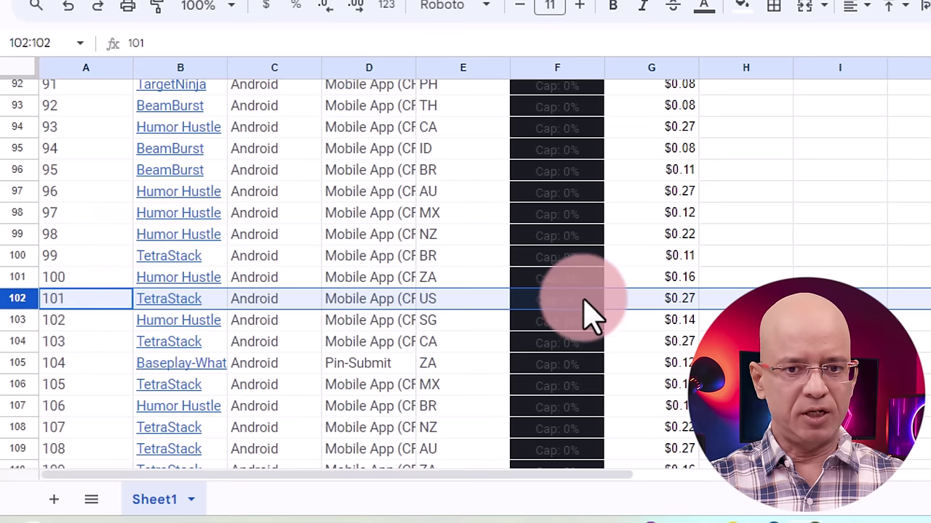
# - Examine the combined offer rows down to the end of the data, including the Offer Name links and the Payout column
pyautogui.scroll(-12, 588, 316)
pyautogui.scroll(-15, 587, 352)
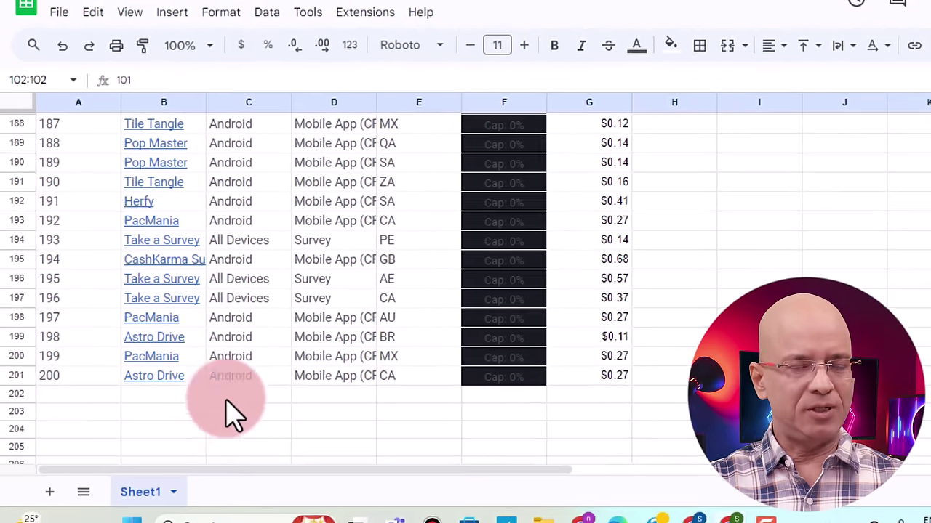
pyautogui.scroll(6, 341, 385)
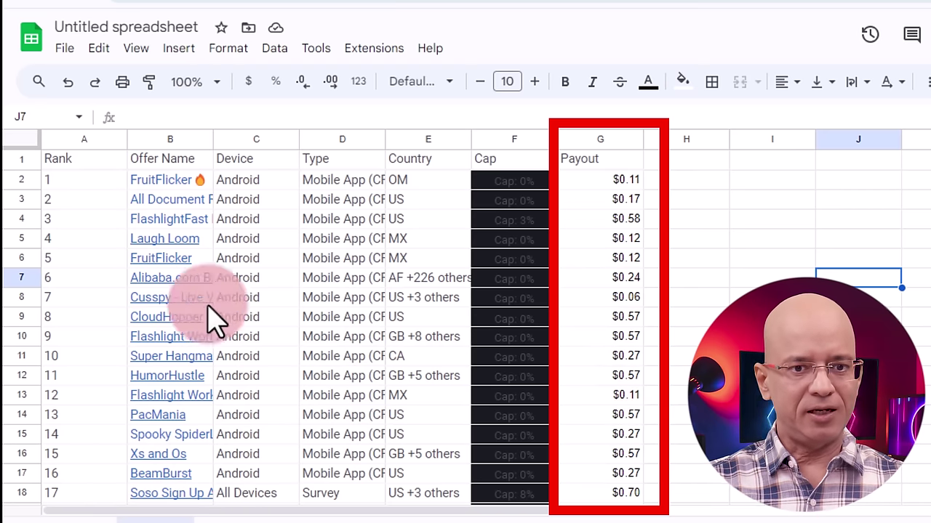
pyautogui.moveTo(202, 393)
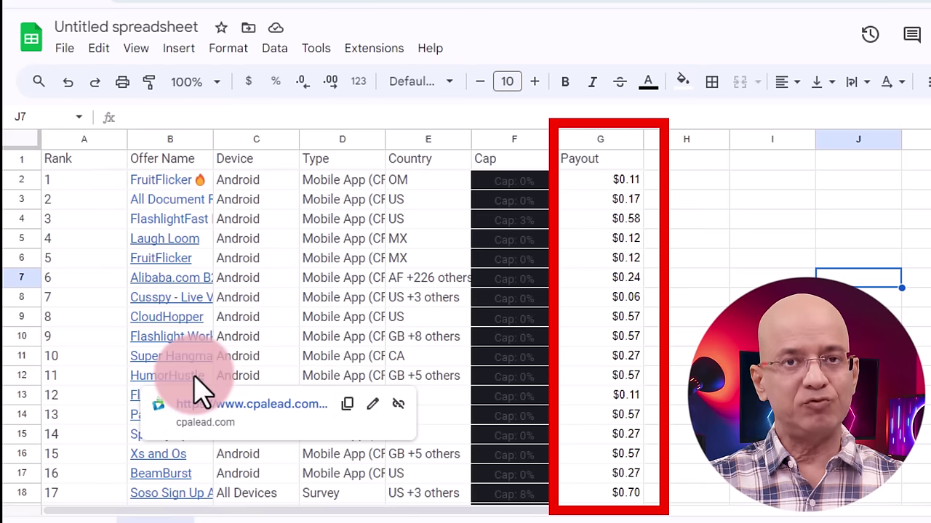
pyautogui.moveTo(152, 235)
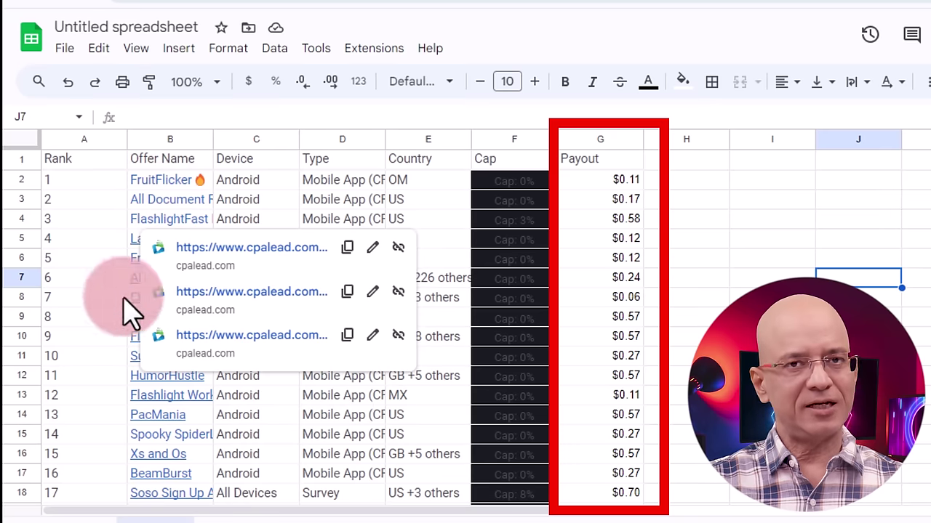
pyautogui.moveTo(162, 503)
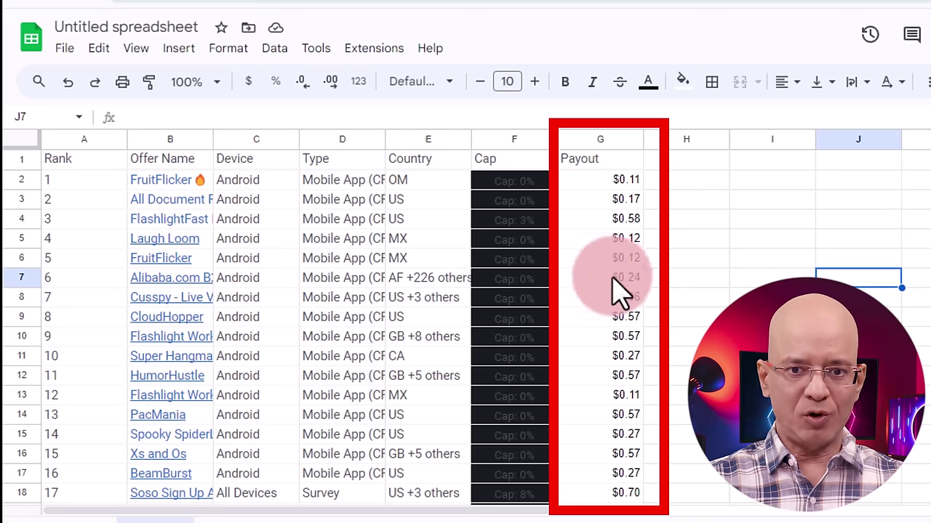
pyautogui.scroll(-3, 611, 291)
pyautogui.scroll(3, 582, 291)
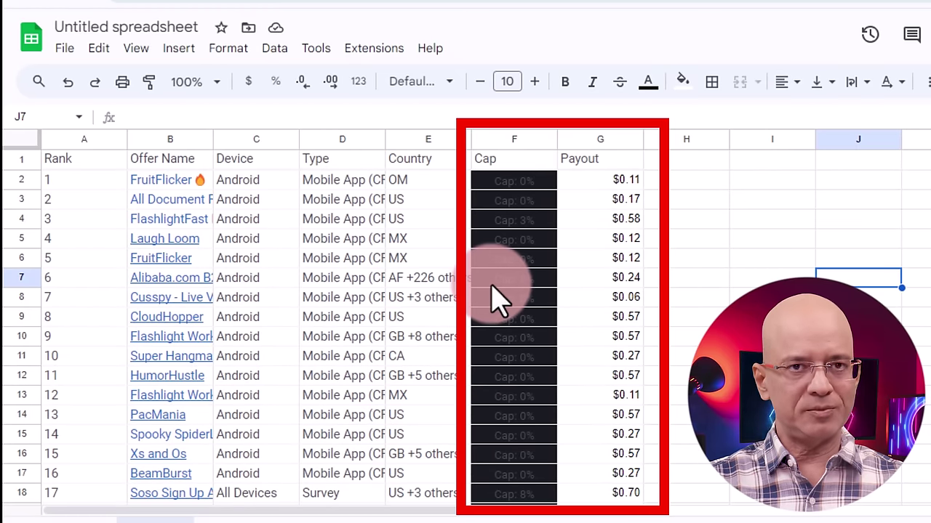
# - Delete the Cap and Payout columns from the offers sheet
pyautogui.rightClick(514, 138)
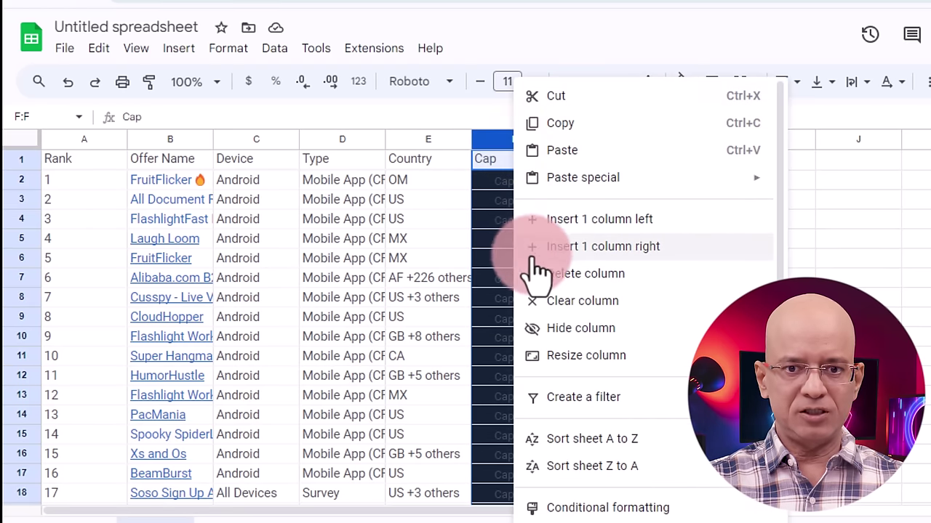
pyautogui.click(605, 279)
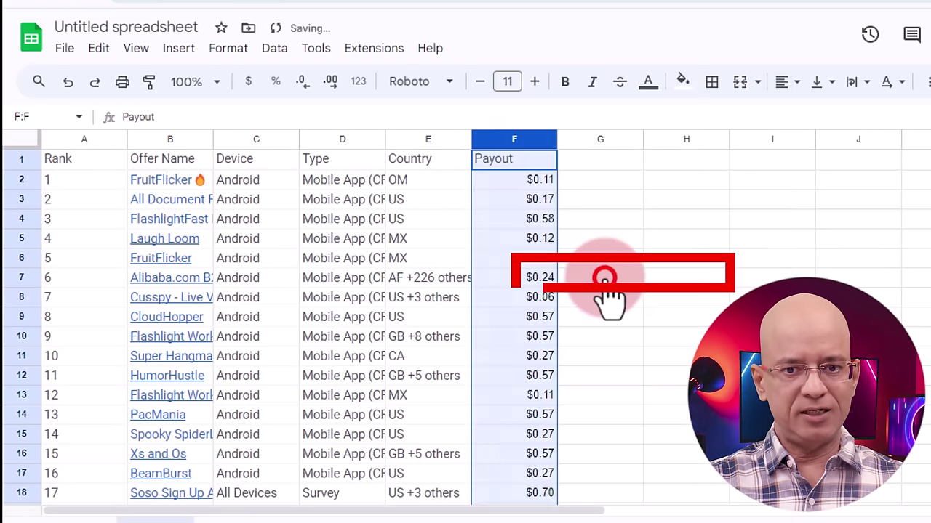
pyautogui.click(503, 145)
pyautogui.rightClick(503, 145)
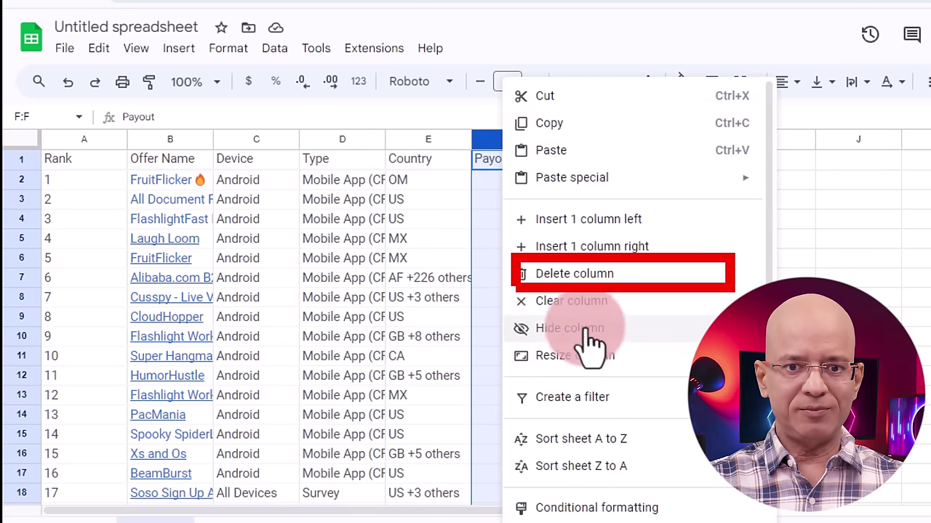
pyautogui.click(575, 276)
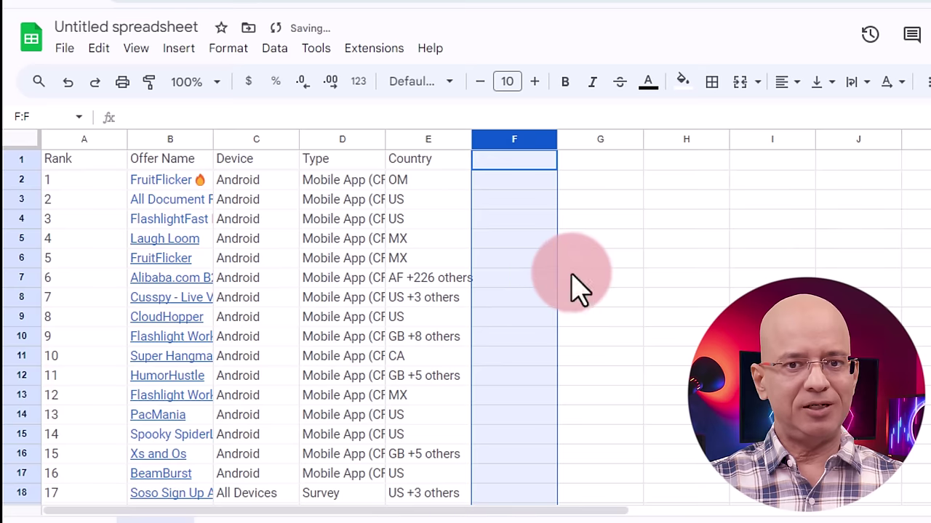
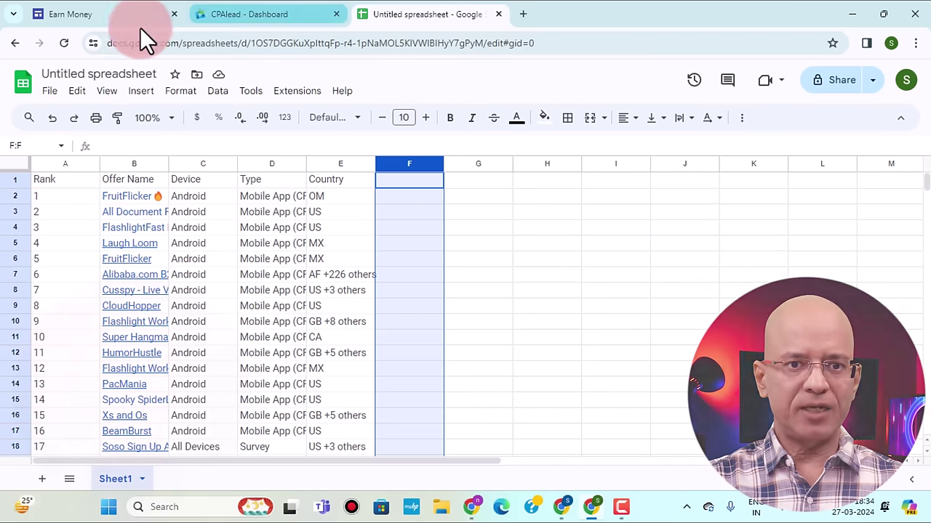
# - Switch to the Earn Money site and compare its offers table columns with those in the spreadsheet
pyautogui.click(109, 16)
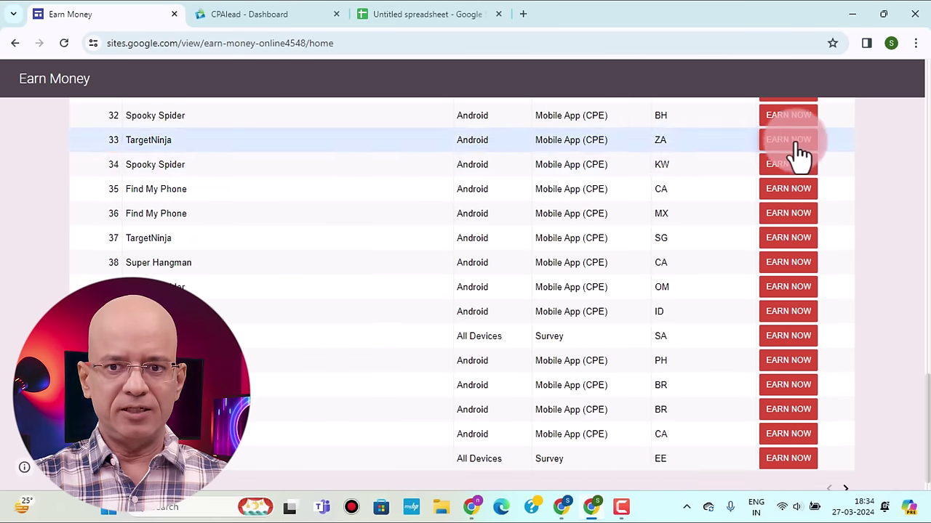
pyautogui.scroll(12, 820, 299)
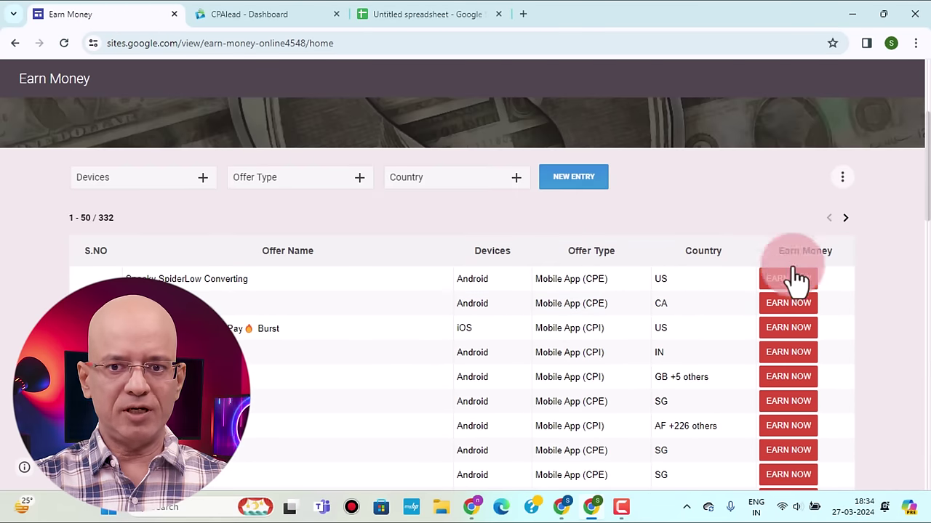
pyautogui.click(411, 22)
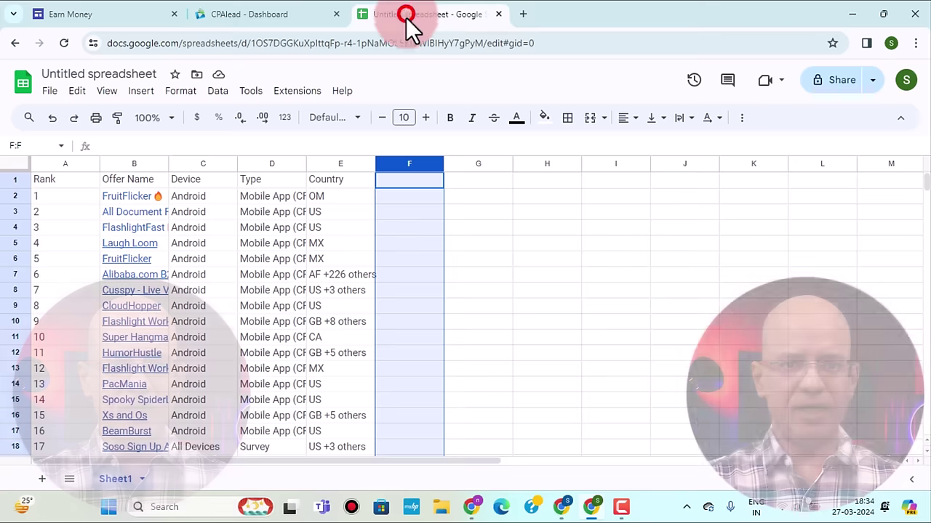
pyautogui.click(128, 22)
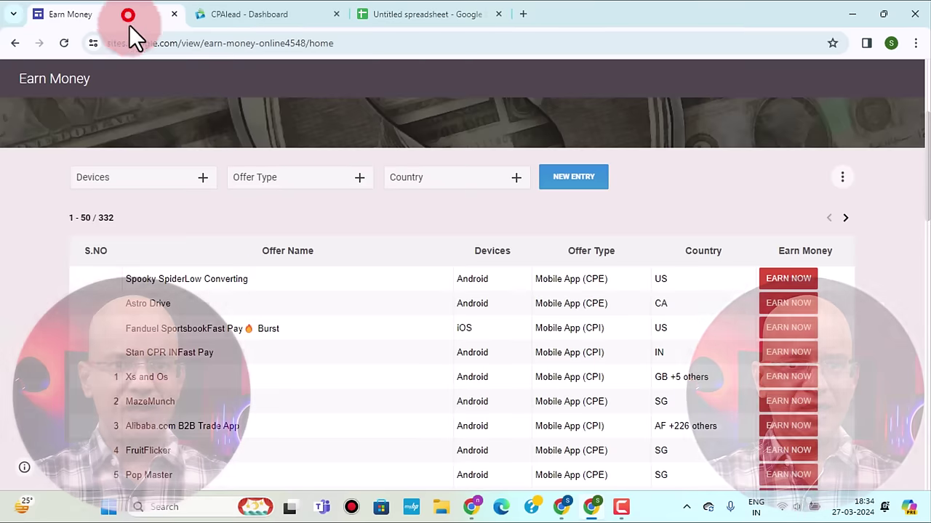
# - Compare the Earn Money table with the spreadsheet, then return to the first page of the offers list on the CPAlead dashboard
pyautogui.scroll(-1, 676, 384)
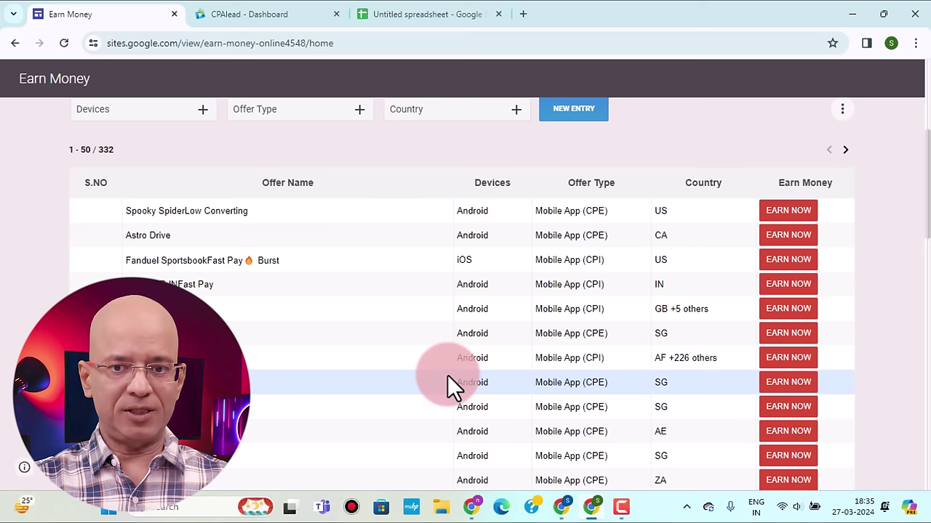
pyautogui.click(449, 15)
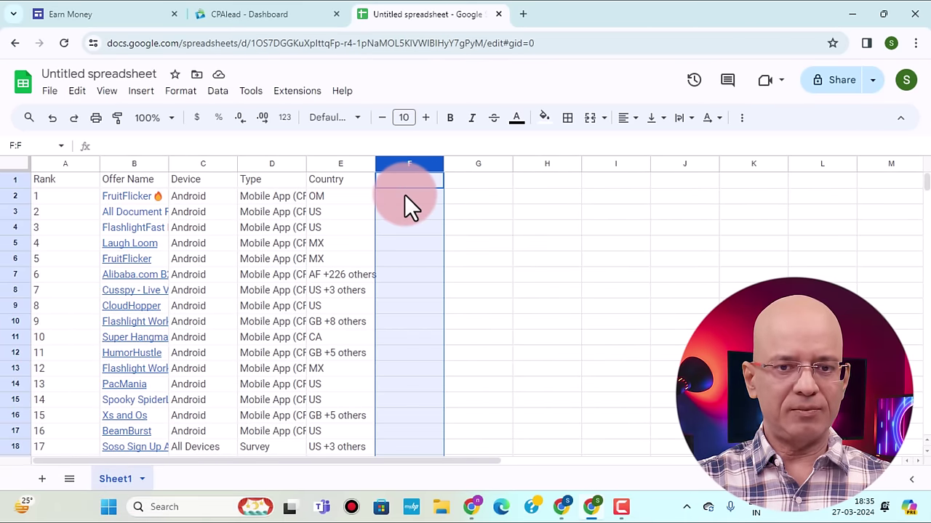
pyautogui.click(248, 14)
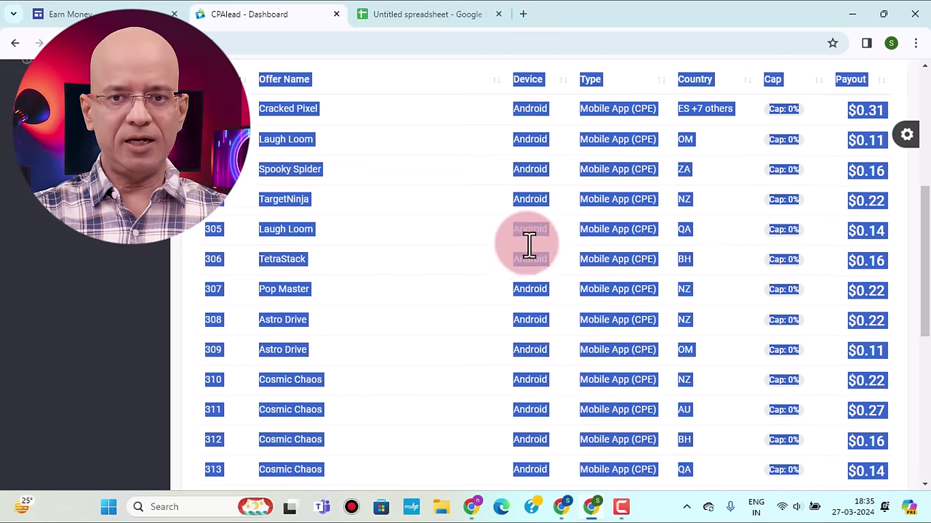
pyautogui.scroll(5, 529, 245)
pyautogui.click(831, 265)
pyautogui.scroll(-2, 865, 318)
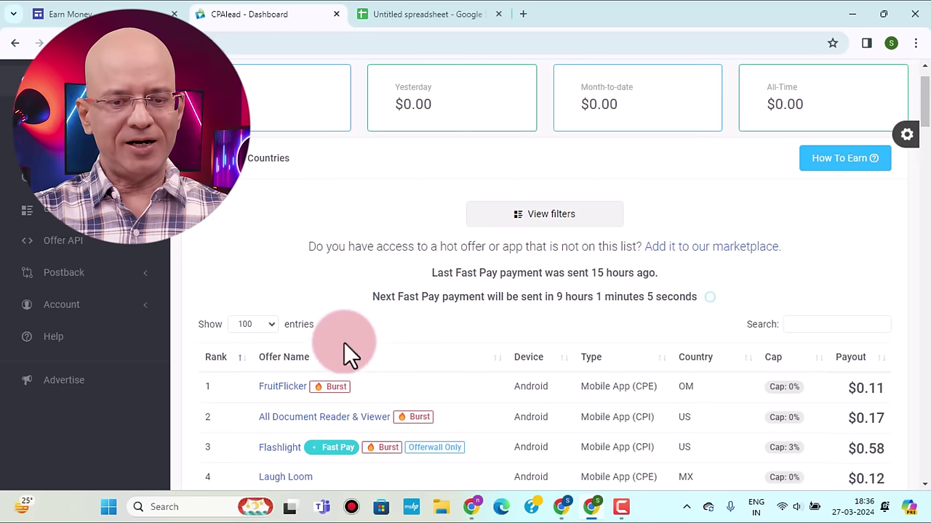
# - Open the rank 1 FruitFlicker offer and copy its affiliate link
pyautogui.click(278, 391)
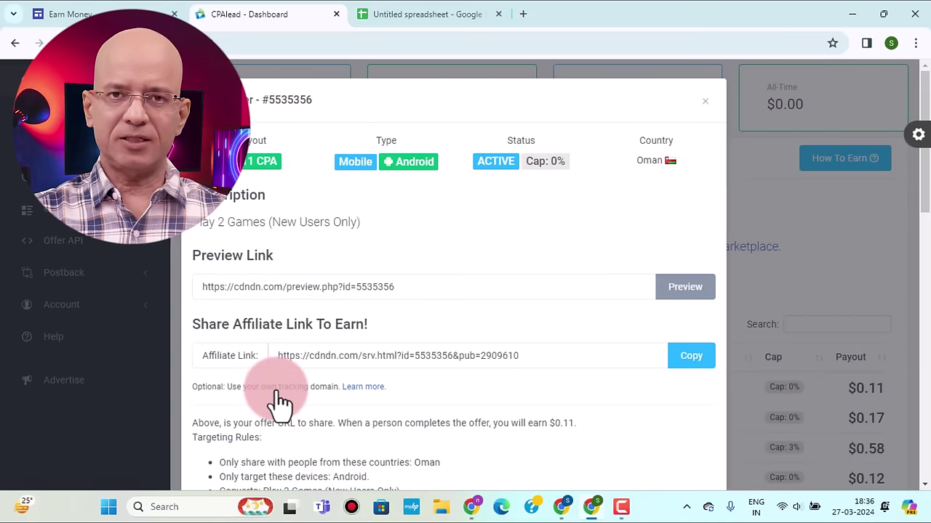
pyautogui.click(420, 338)
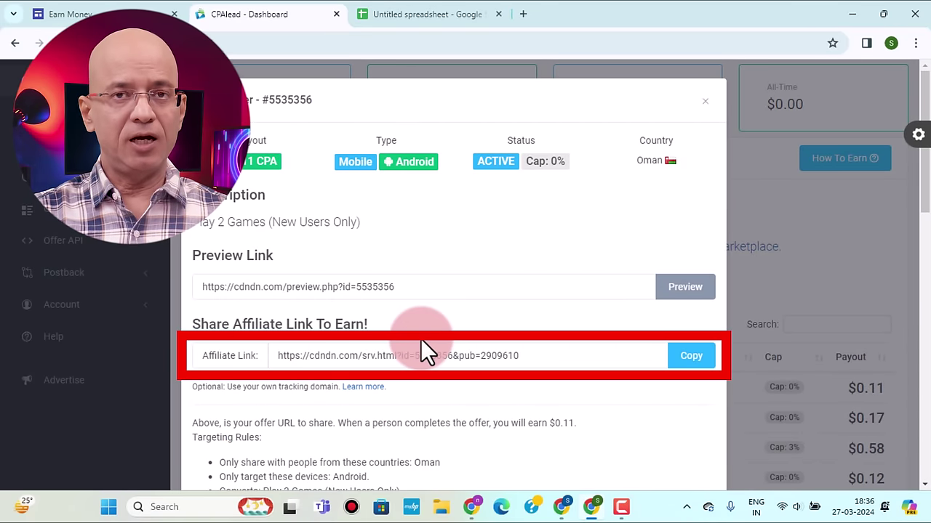
pyautogui.click(383, 356)
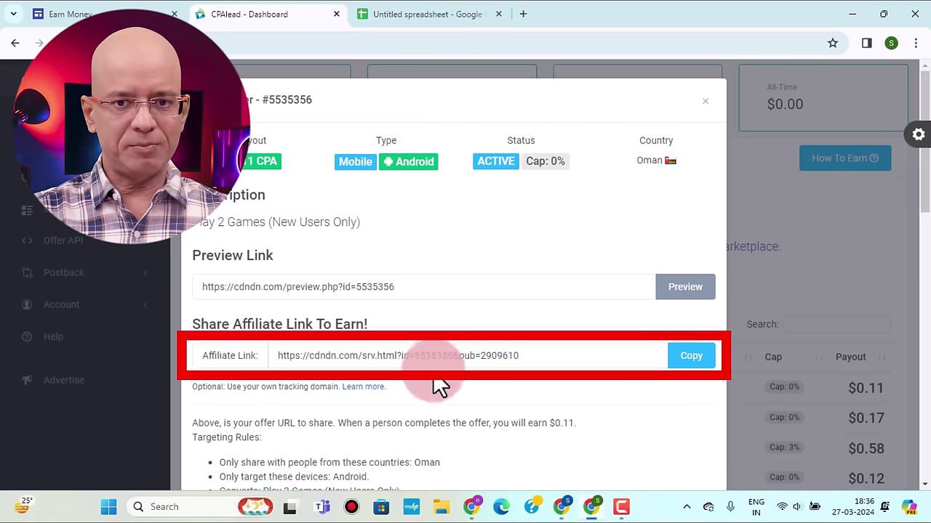
pyautogui.click(651, 494)
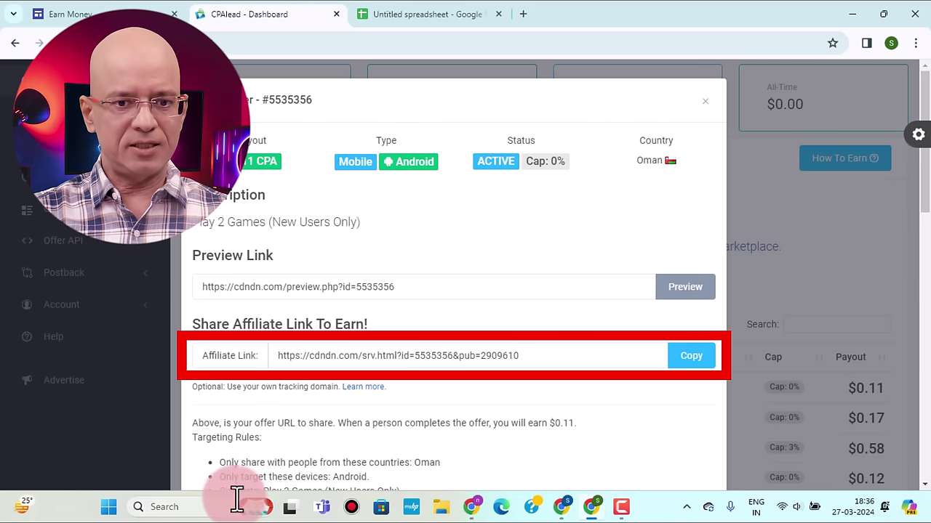
pyautogui.click(250, 303)
pyautogui.click(251, 378)
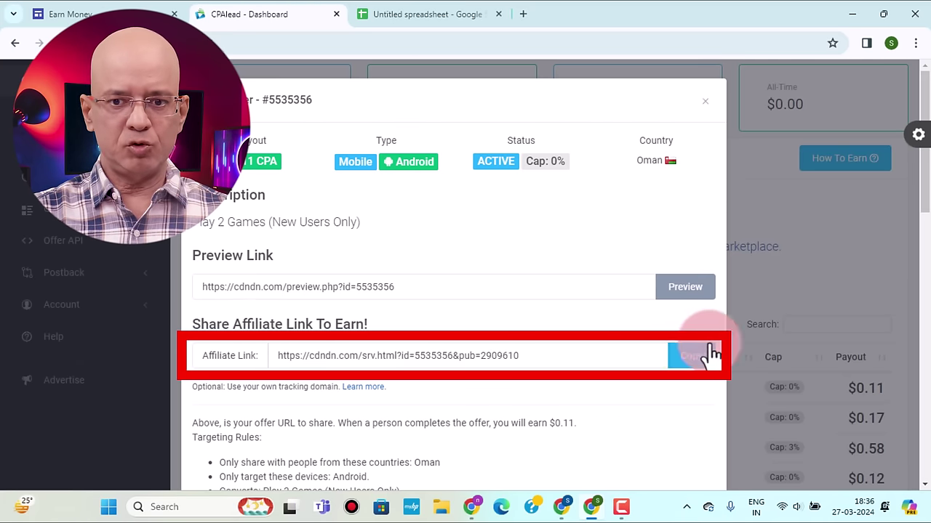
pyautogui.click(691, 358)
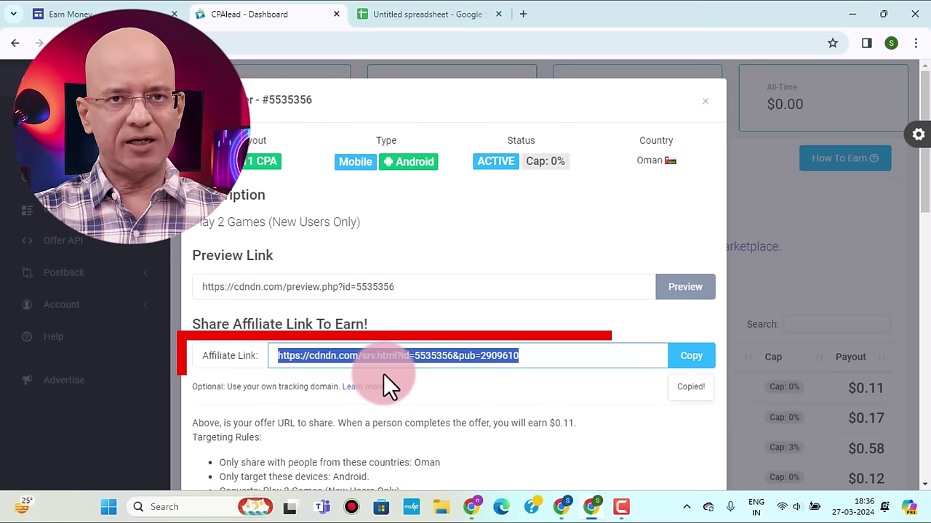
# - Switch to the offers spreadsheet and paste the FruitFlicker affiliate link into F2
pyautogui.click(405, 14)
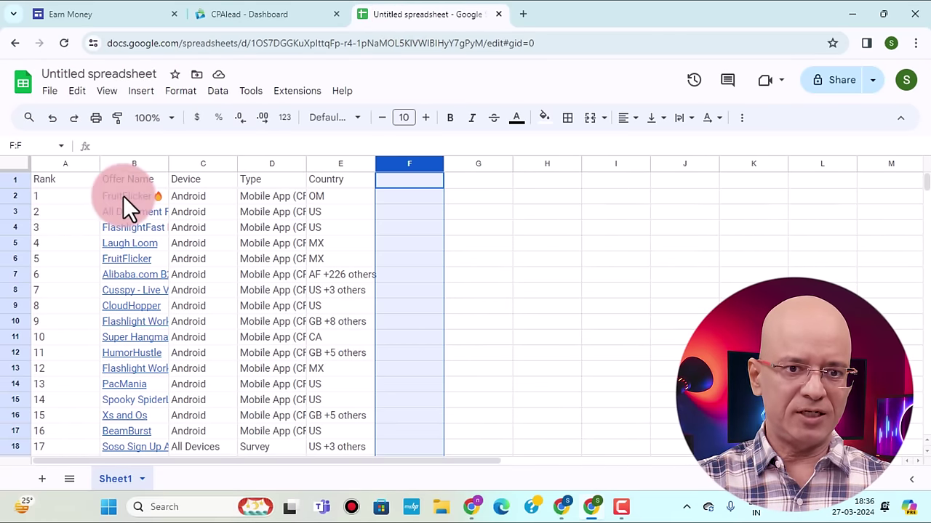
pyautogui.rightClick(392, 174)
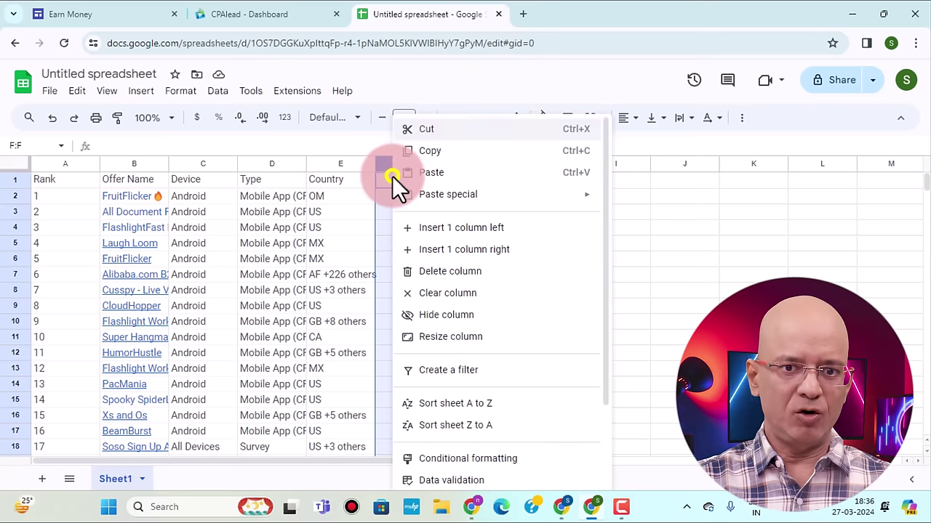
pyautogui.click(429, 175)
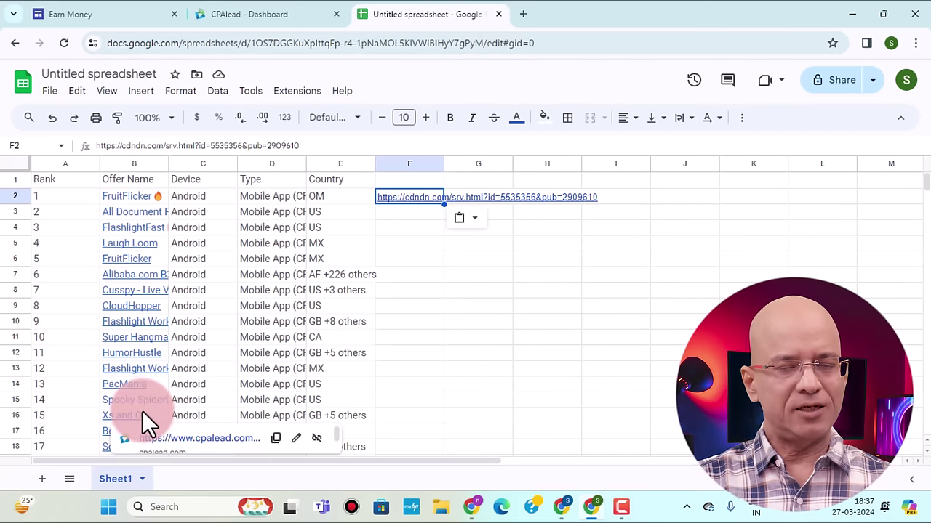
# - Return to the CPAlead dashboard, close the FruitFlicker offer and copy the affiliate link of All Document Reader & Viewer
pyautogui.click(271, 13)
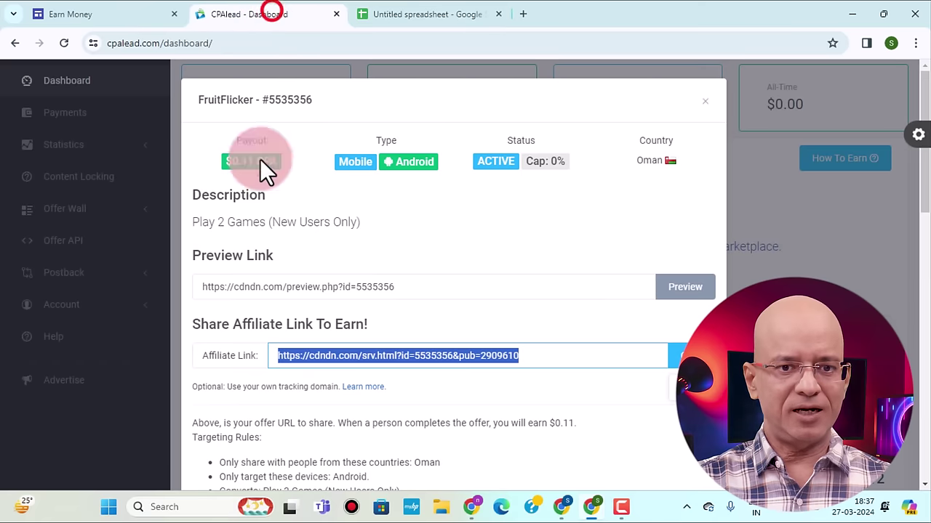
pyautogui.click(705, 99)
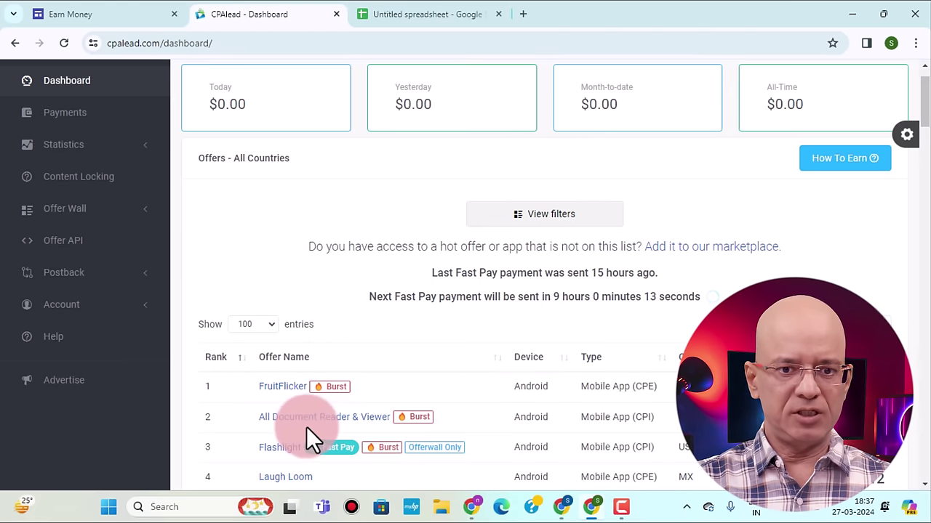
pyautogui.click(309, 418)
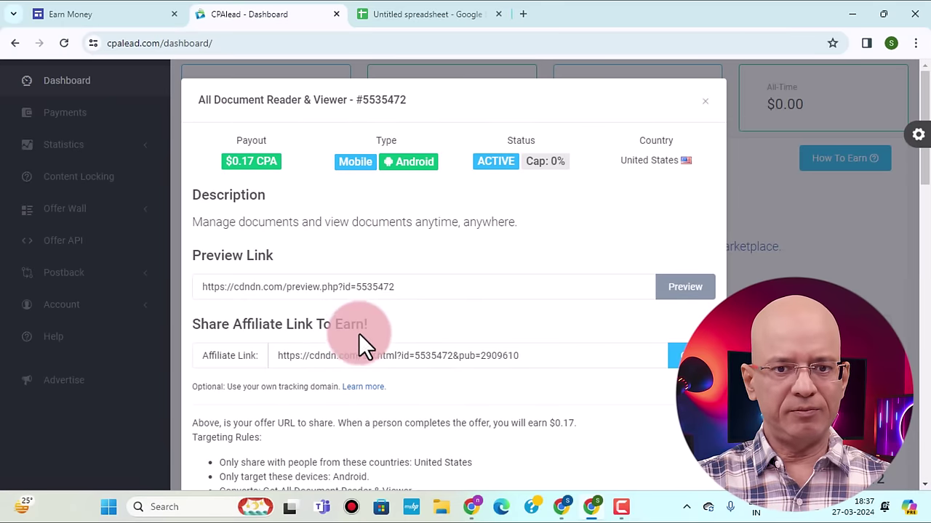
pyautogui.click(680, 356)
# - Paste the All Document Reader & Viewer affiliate link into column F of the offers spreadsheet, filling the offer rows from row 3 down
pyautogui.click(413, 15)
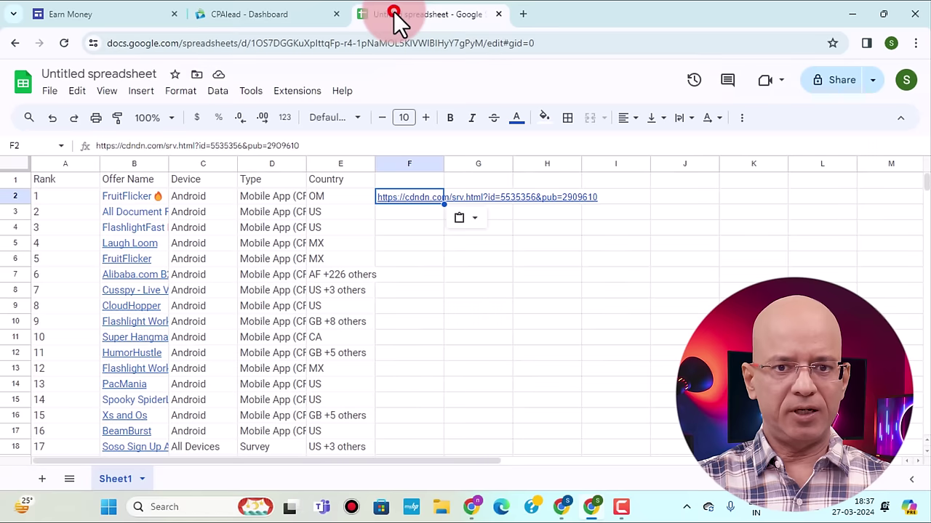
pyautogui.rightClick(396, 213)
pyautogui.click(435, 172)
pyautogui.click(657, 216)
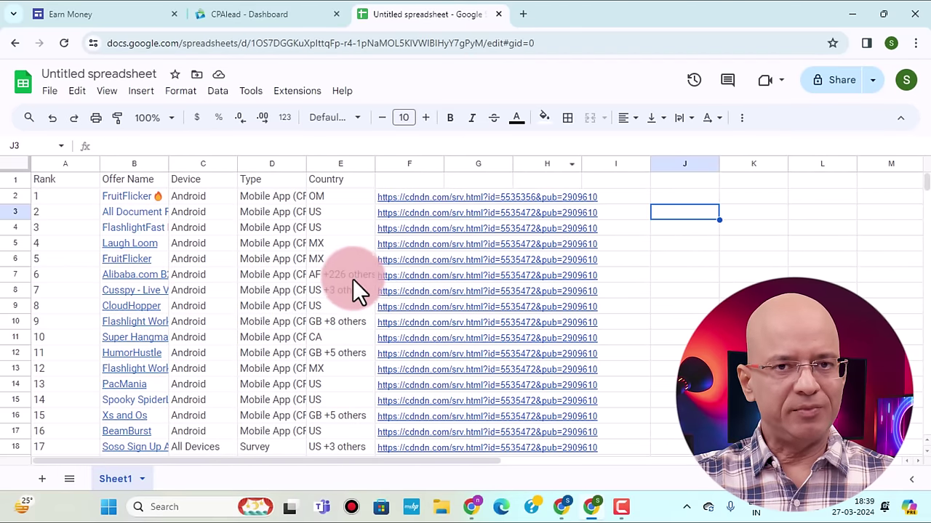
# - Get started on the Awesome Table site and choose to create an app that displays spreadsheet data in a website
pyautogui.moveTo(395, 363)
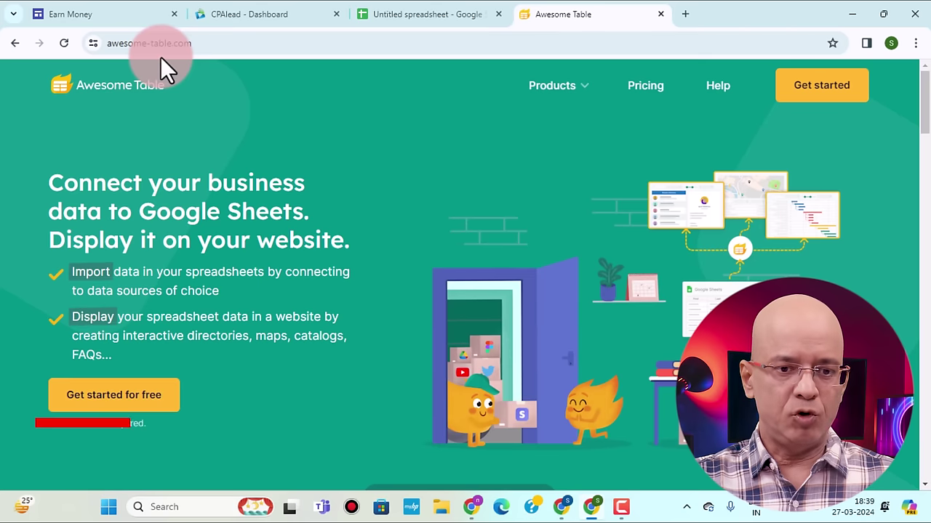
pyautogui.click(146, 400)
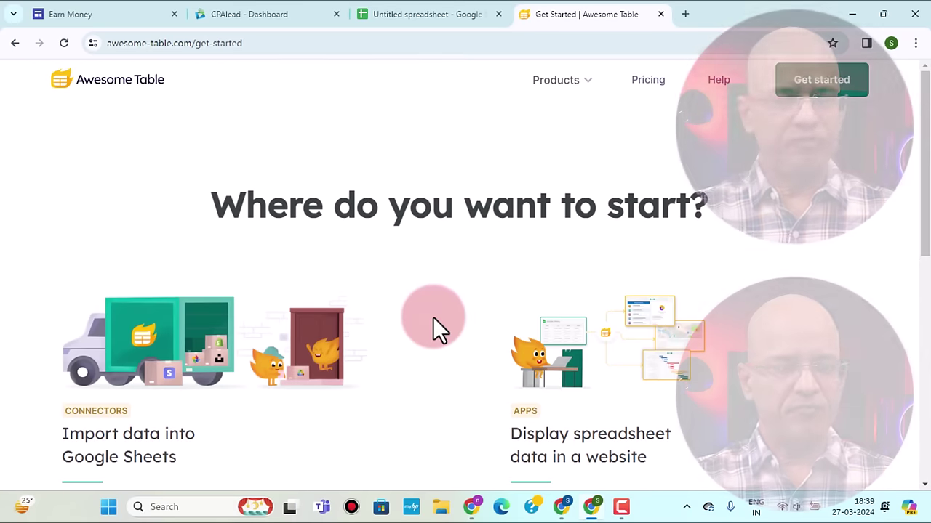
pyautogui.scroll(-3, 489, 313)
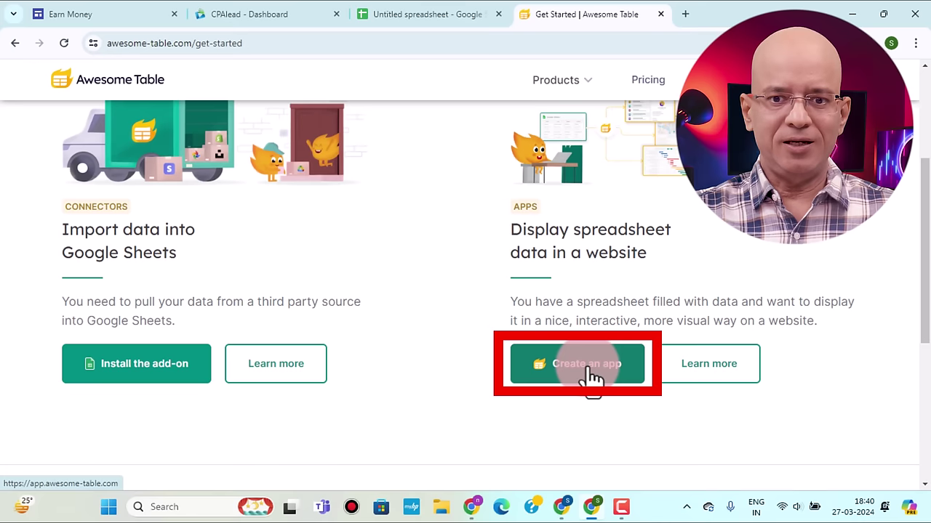
pyautogui.click(591, 371)
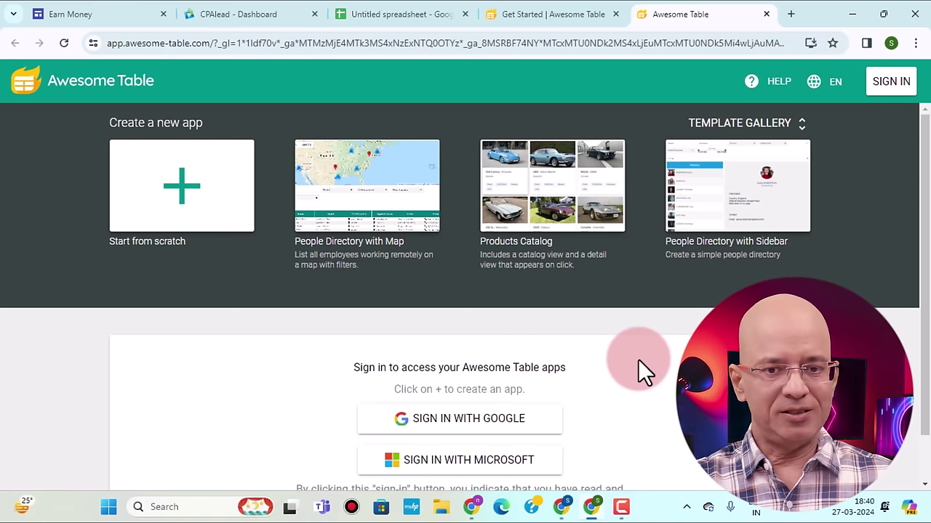
# - Sign in to Awesome Table with the existing Google account and allow it access to the Google Sheets spreadsheets
pyautogui.click(507, 428)
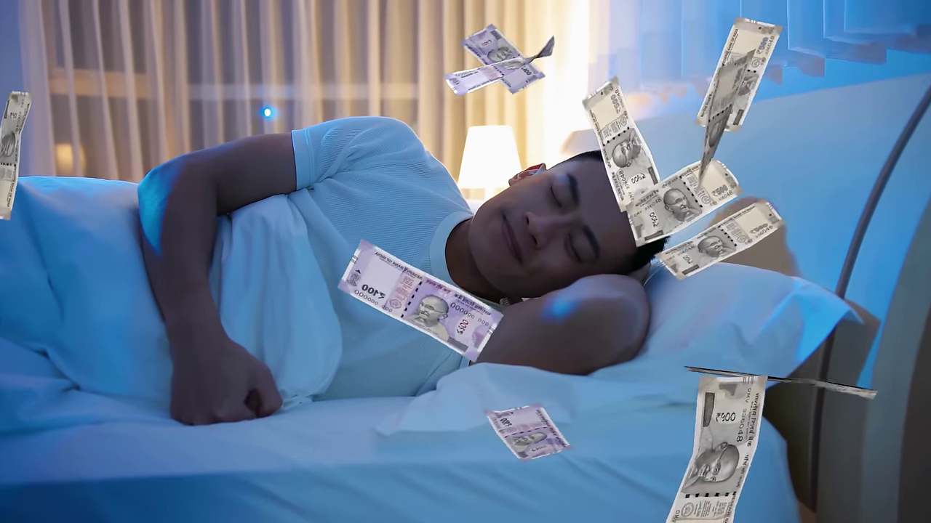
pyautogui.click(417, 360)
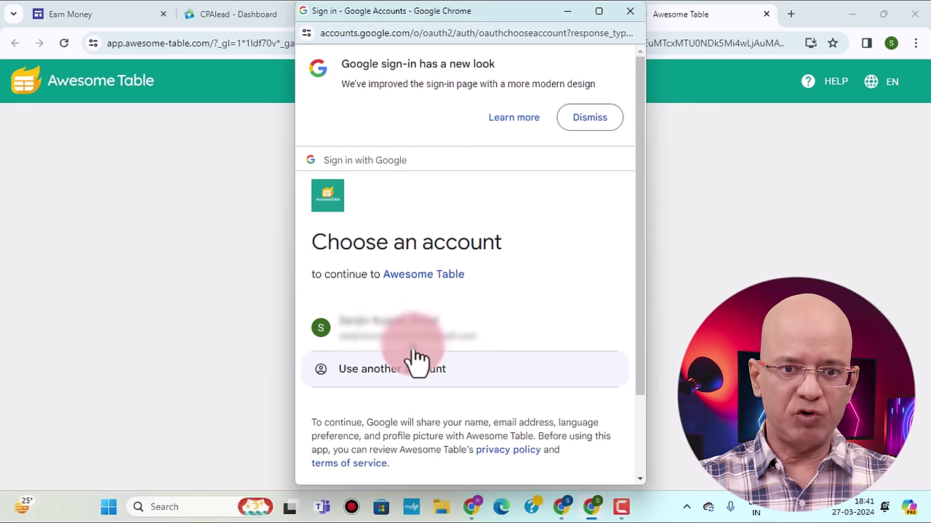
pyautogui.click(381, 336)
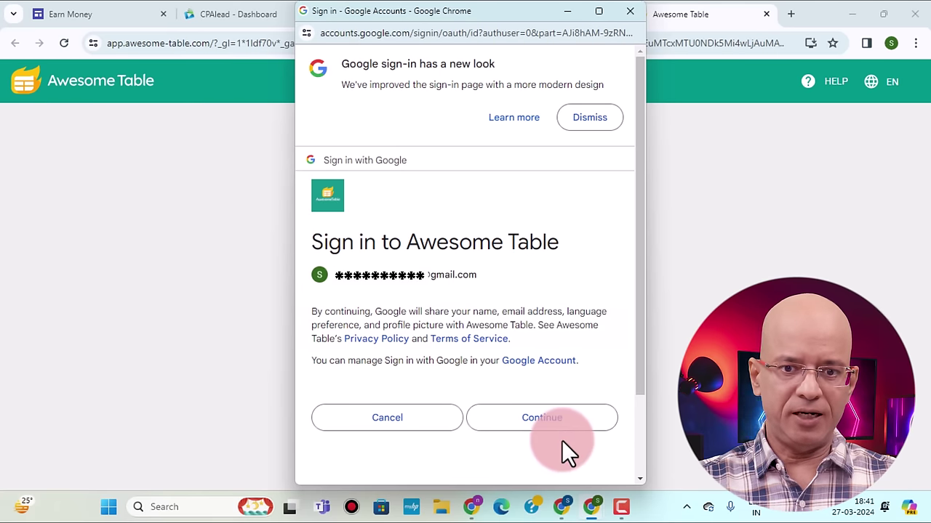
pyautogui.click(545, 426)
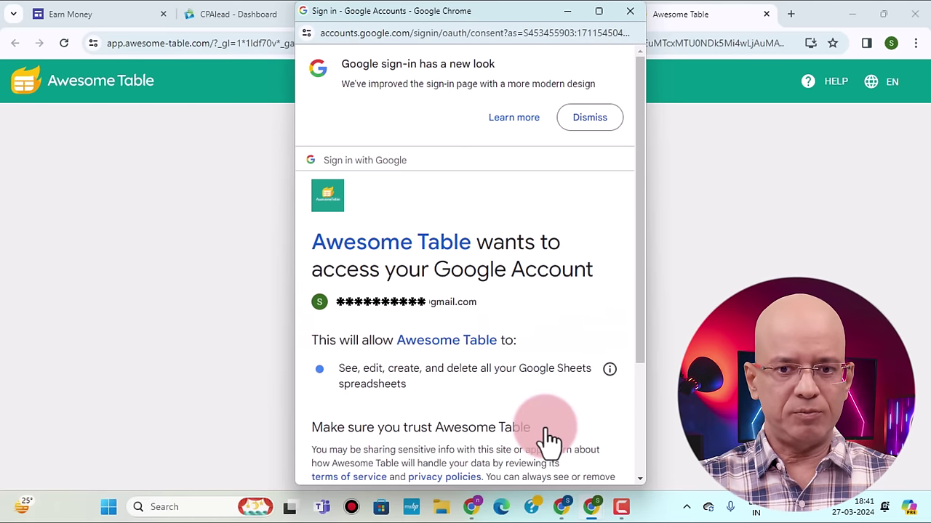
pyautogui.scroll(-3, 578, 232)
pyautogui.click(537, 424)
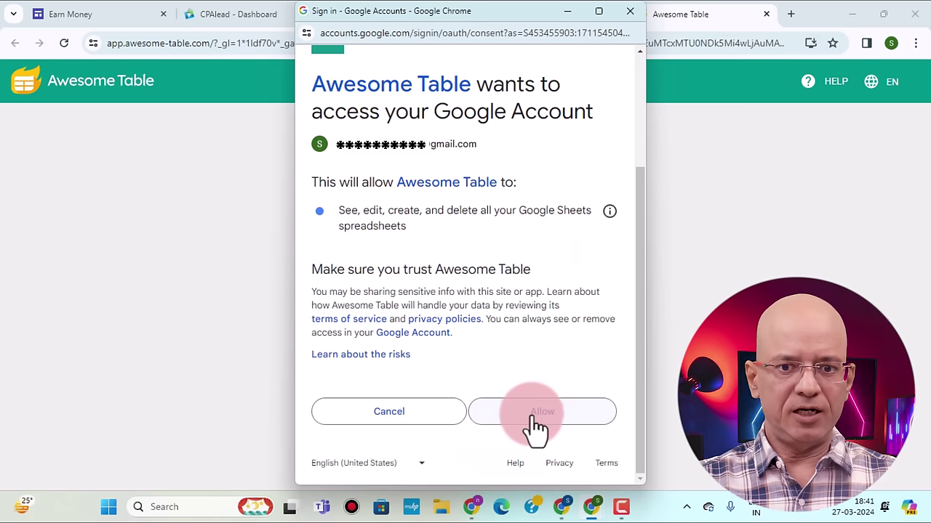
pyautogui.click(538, 425)
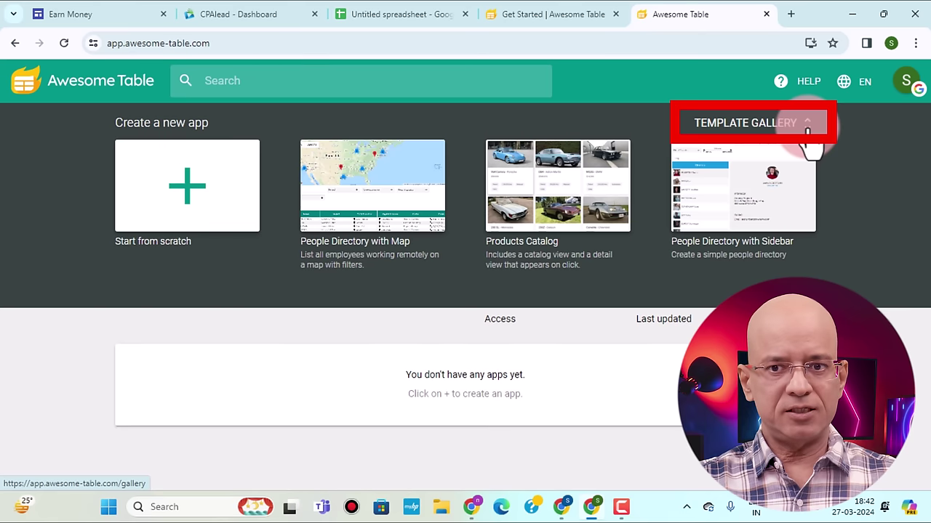
# - Browse the template gallery and make a copy of the Awesome Table with Google Forms template
pyautogui.click(807, 128)
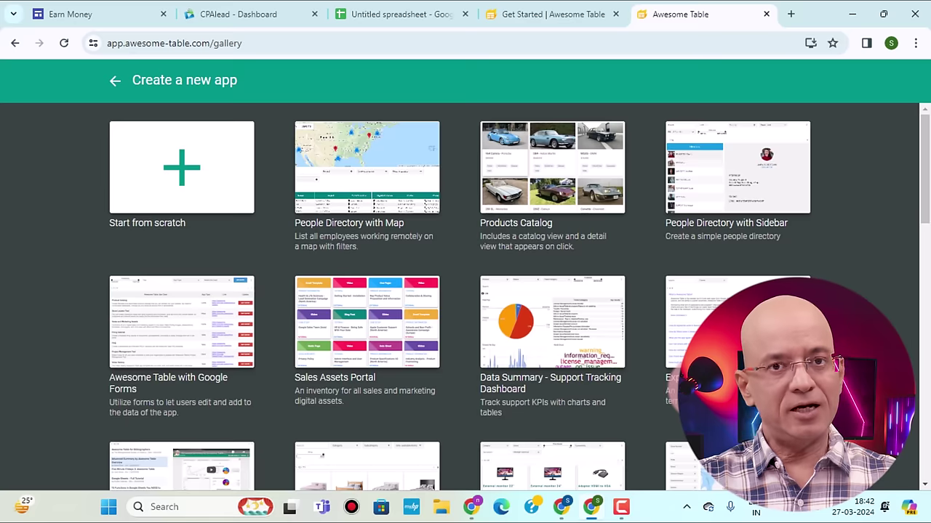
pyautogui.scroll(-7, 676, 389)
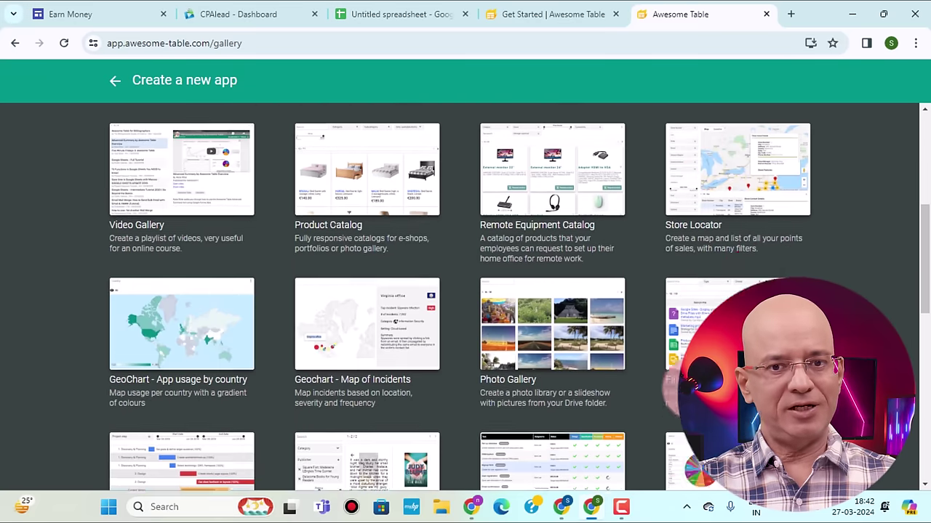
pyautogui.scroll(7, 676, 389)
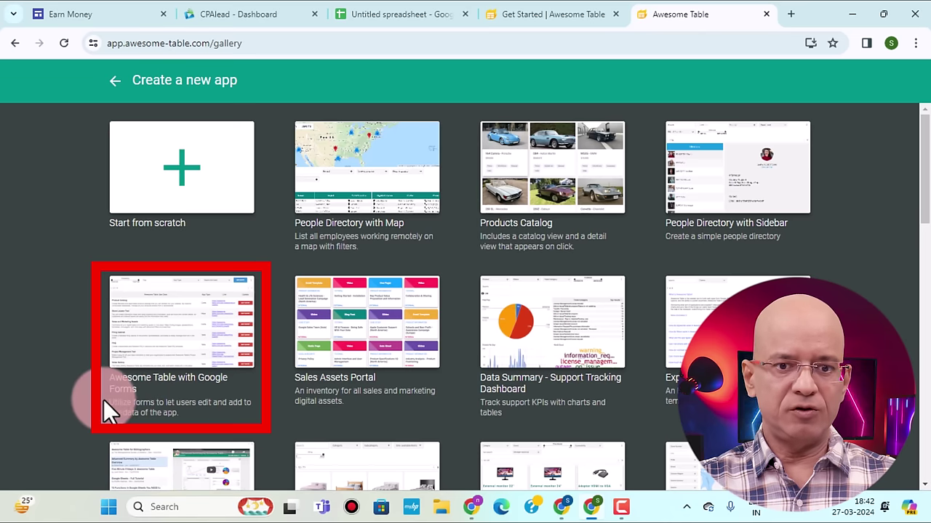
pyautogui.click(186, 346)
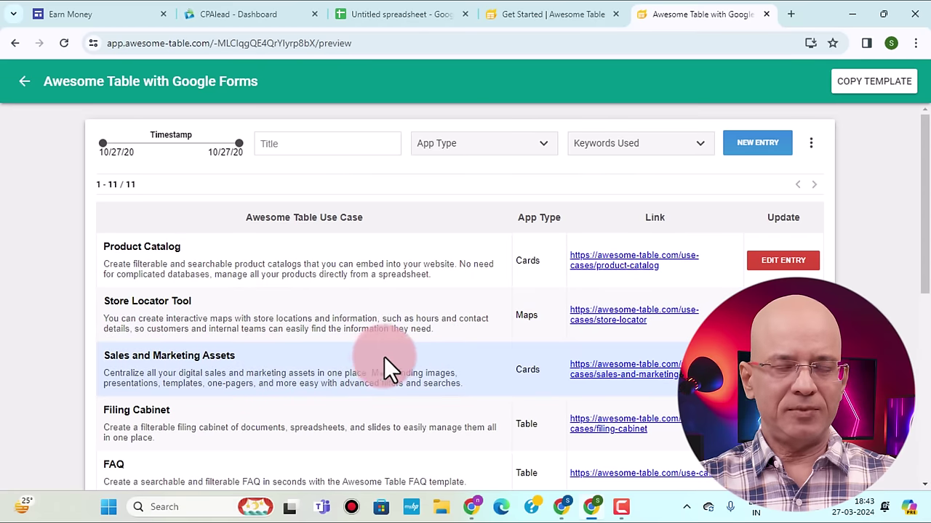
pyautogui.click(877, 82)
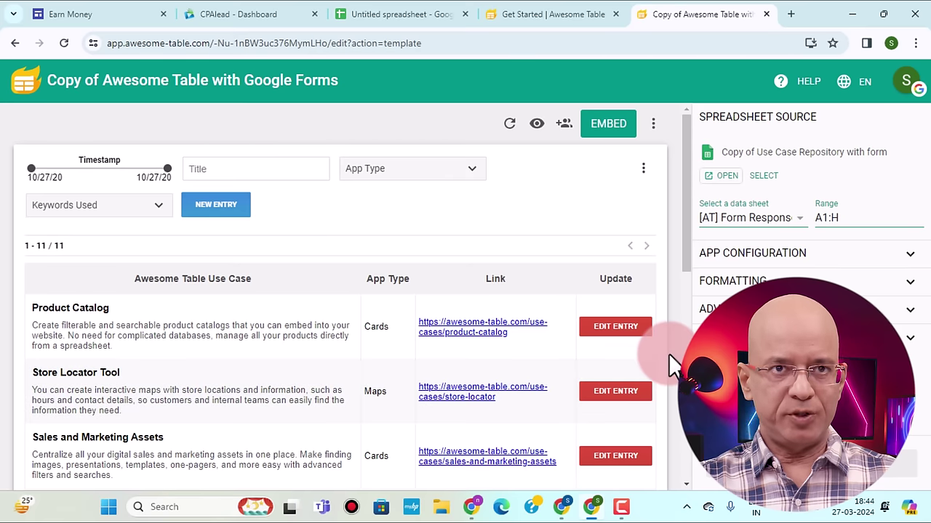
# - Open the copied template's source spreadsheet in Google Sheets and respond to the data extraction notice
pyautogui.click(727, 187)
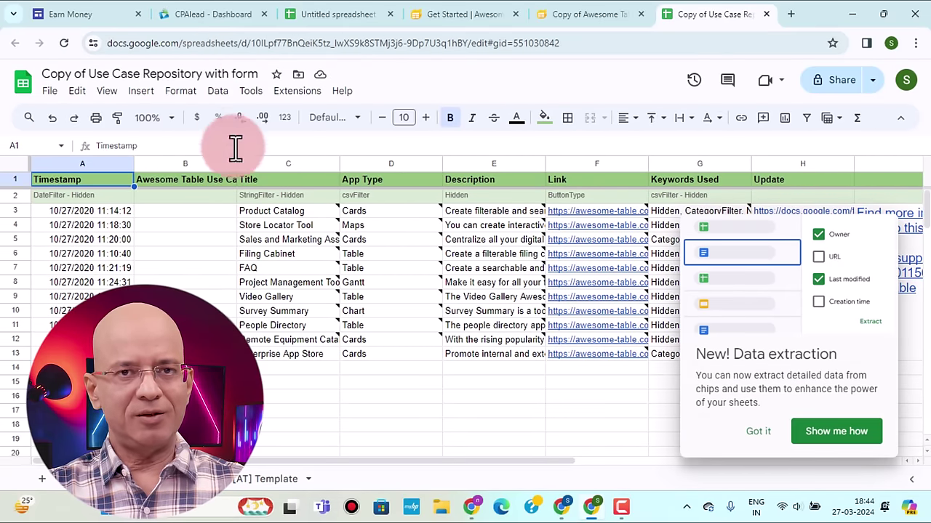
pyautogui.click(832, 434)
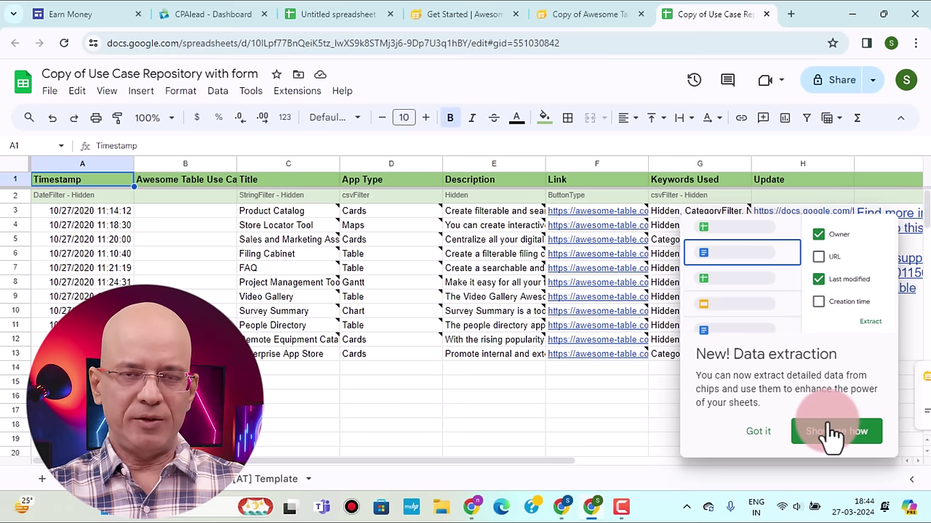
# - Dismiss the data extraction notice and clear all sample contents from A1:I13 of the [AT] Form Responses sheet
pyautogui.click(756, 436)
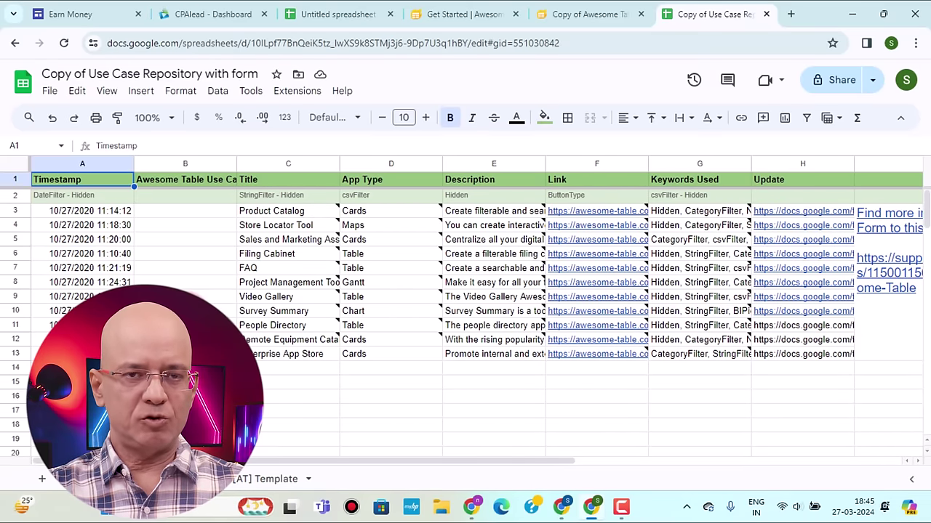
pyautogui.hotkey('ctrl', 'a')
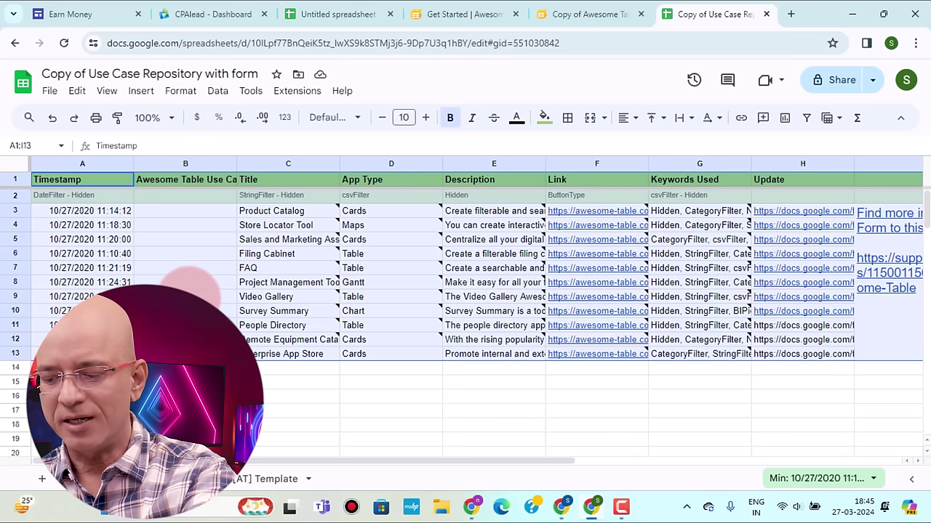
pyautogui.press('Delete')
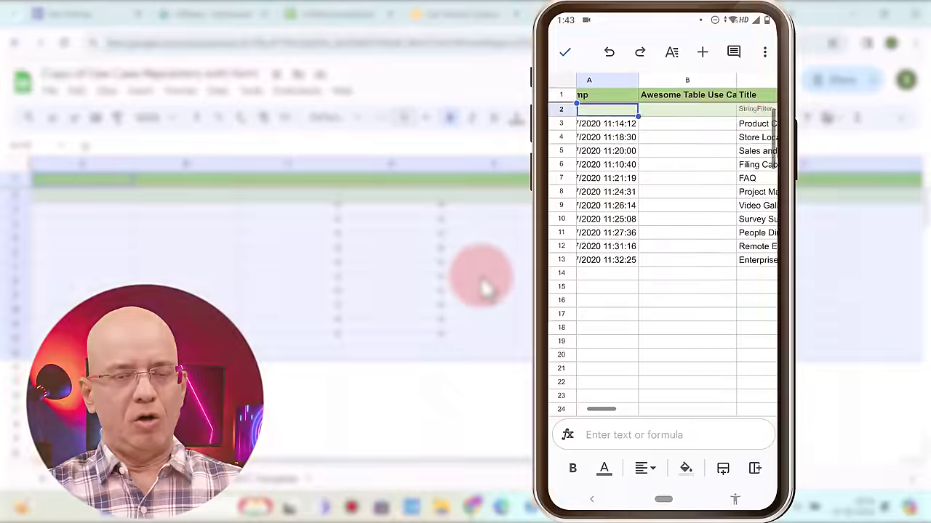
# - In the Google Sheets mobile app, select the template's sample data down to row 14 and clear it
pyautogui.moveTo(637, 116); pyautogui.dragTo(774, 279)
pyautogui.hscroll(3, 676, 181)
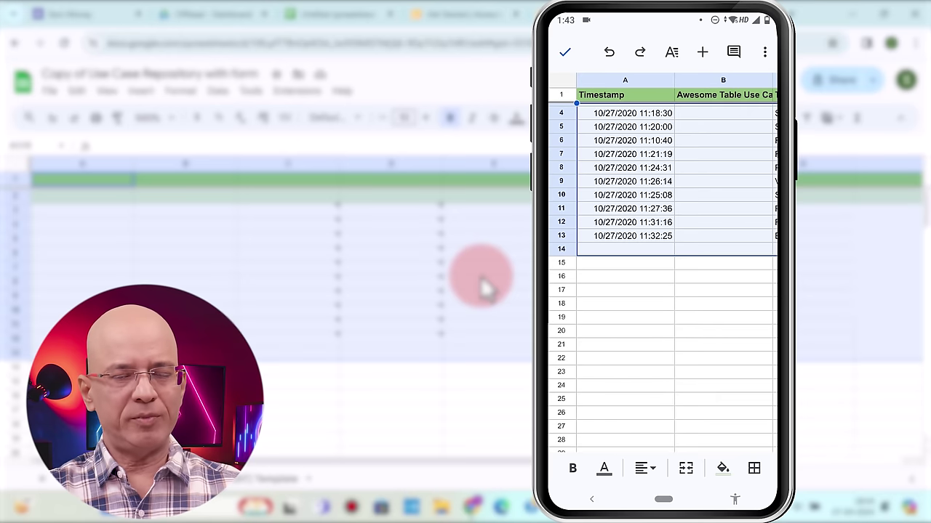
pyautogui.hscroll(-5, 663, 276)
pyautogui.click(625, 181)
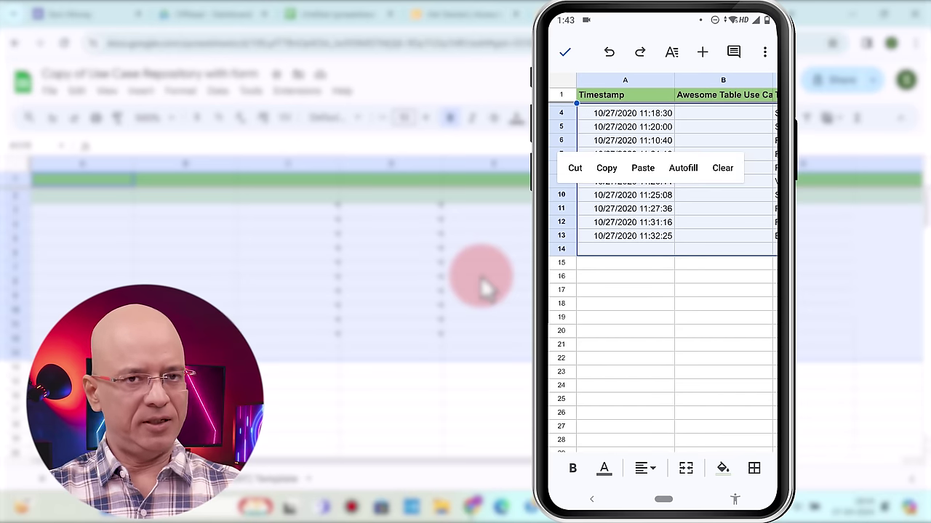
pyautogui.click(722, 168)
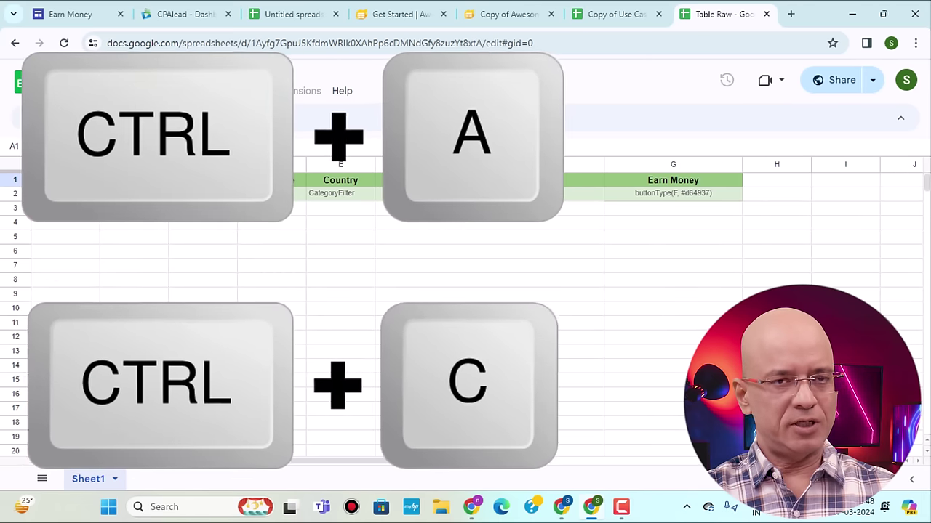
# - Copy the header and filter rows A1:G2 from the Table Raw spreadsheet and paste them into the emptied [AT] Form Responses sheet
pyautogui.hotkey('ctrl', 'a')
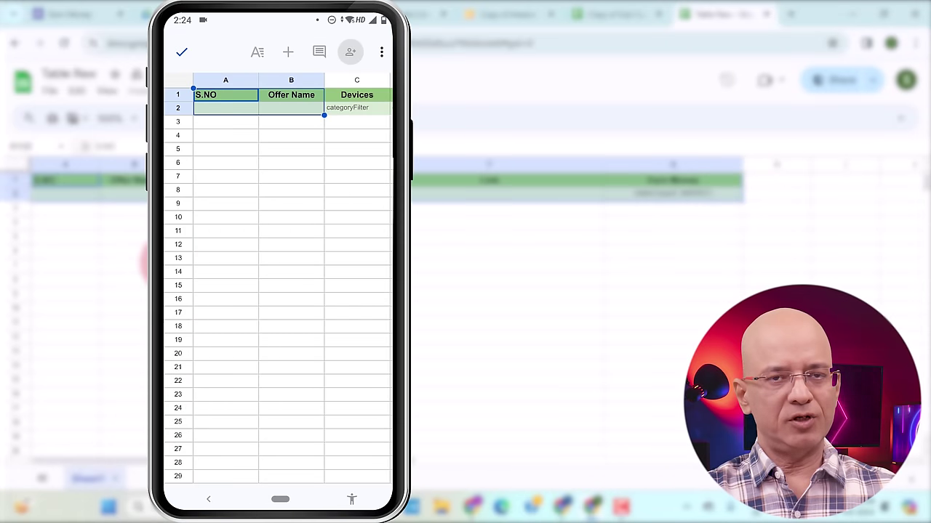
pyautogui.moveTo(324, 115); pyautogui.dragTo(448, 386)
pyautogui.hotkey('ctrl', 'c')
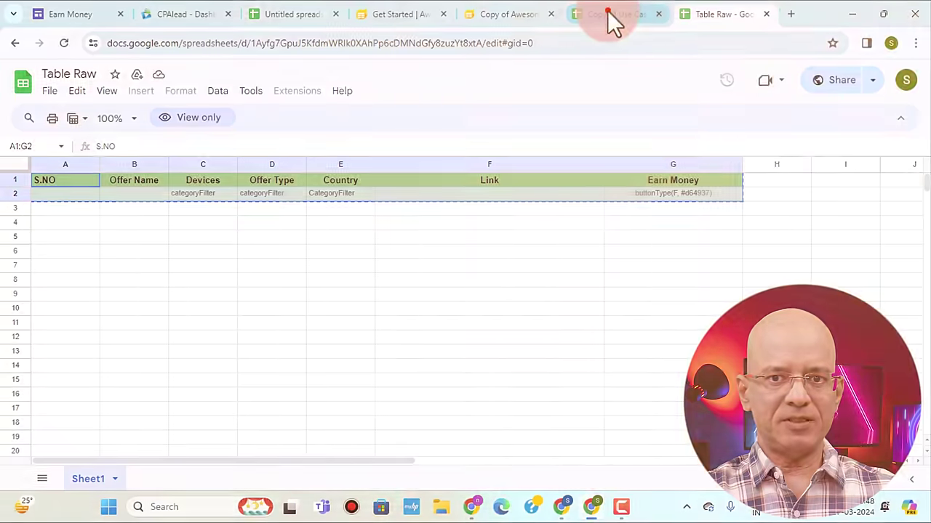
pyautogui.click(607, 14)
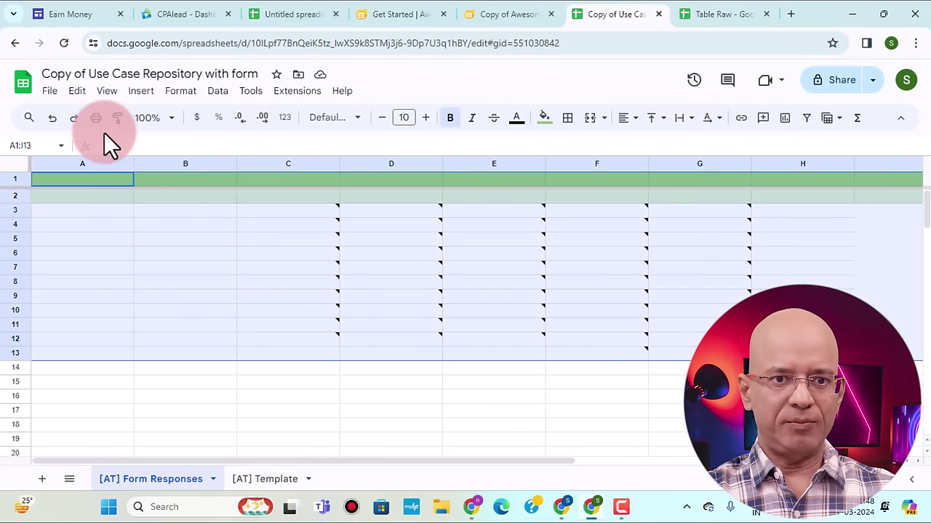
pyautogui.moveTo(266, 322)
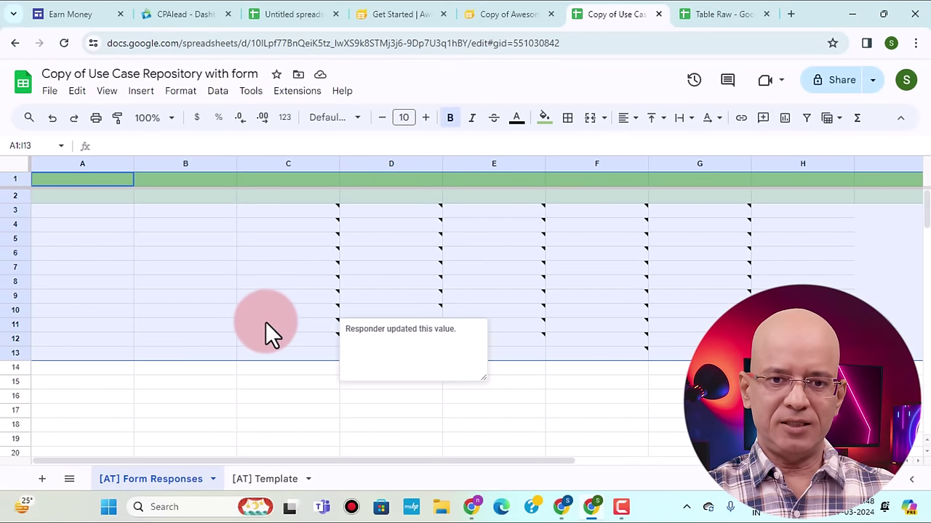
pyautogui.rightClick(48, 198)
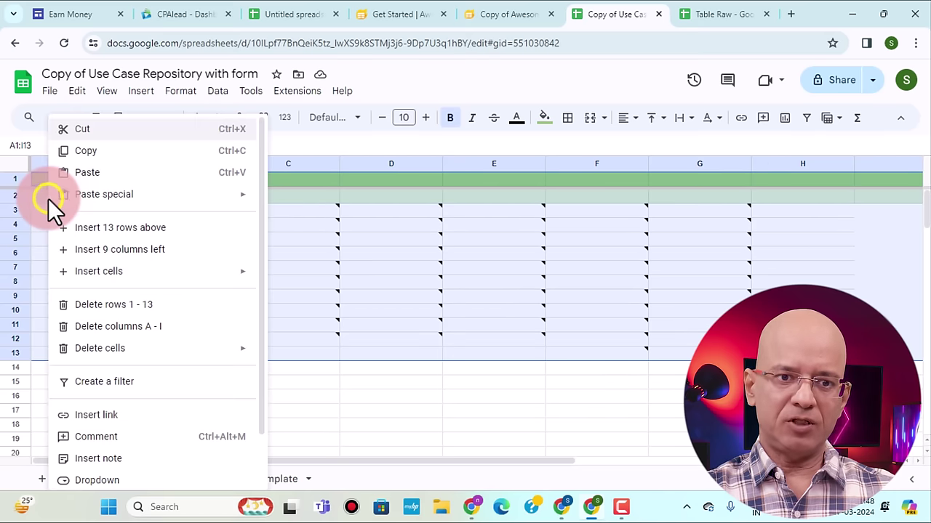
pyautogui.click(93, 174)
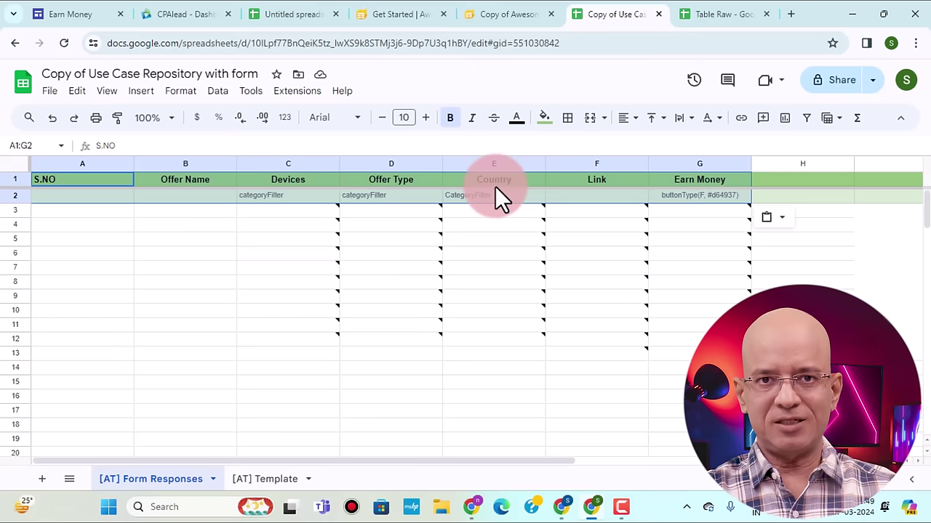
pyautogui.moveTo(418, 311)
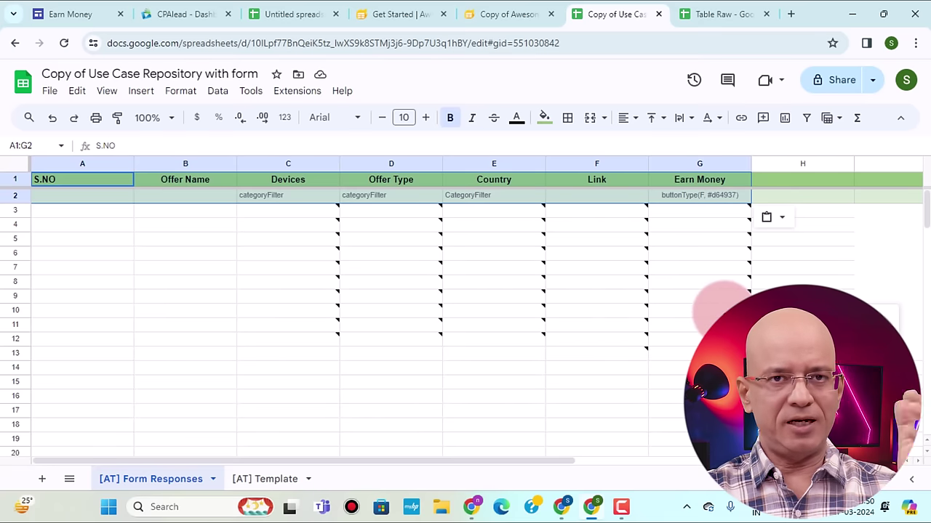
pyautogui.hotkey('ctrl', 'Home')
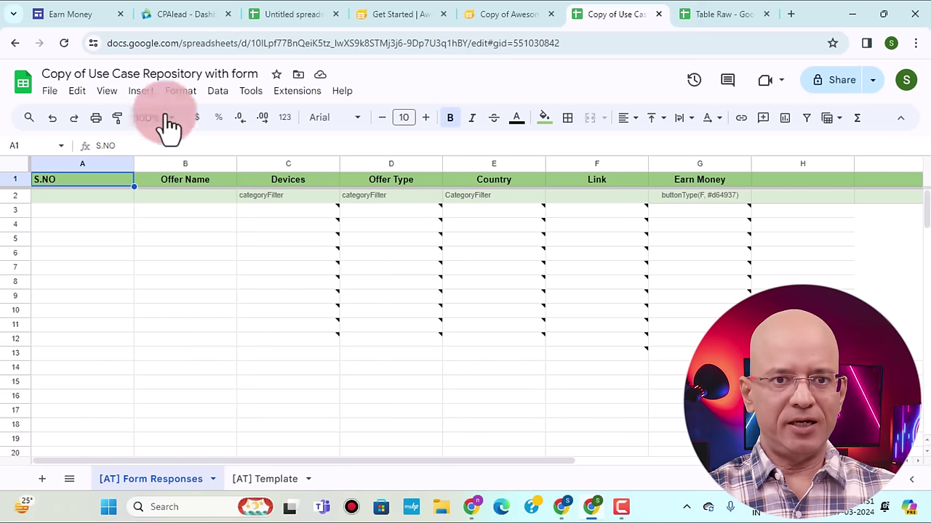
# - Copy the offer rows with their affiliate links from the Untitled spreadsheet and paste them into [AT] Form Responses starting at A3
pyautogui.click(182, 14)
pyautogui.click(291, 14)
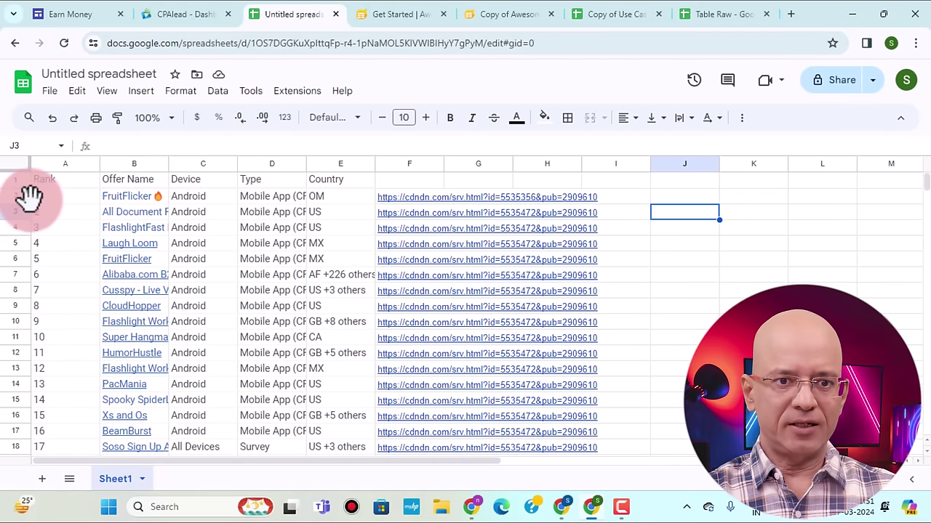
pyautogui.moveTo(29, 196); pyautogui.dragTo(45, 181)
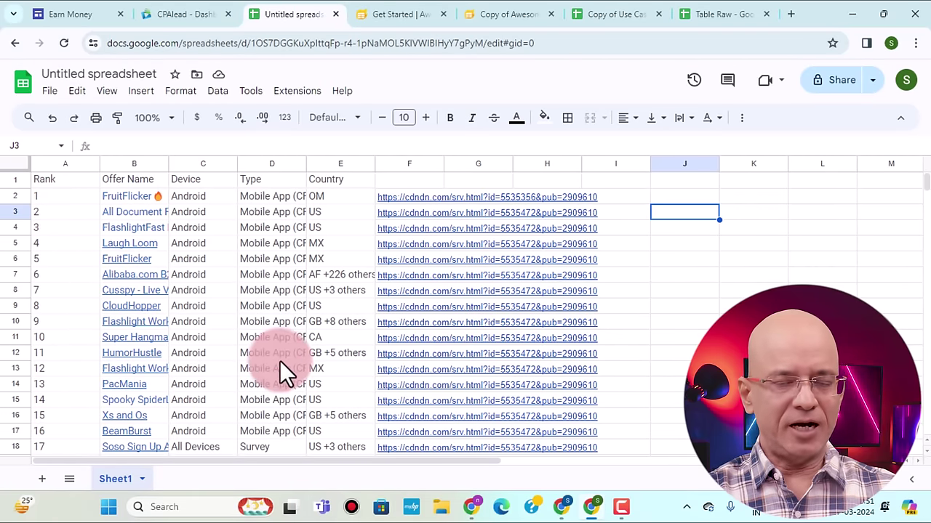
pyautogui.scroll(-5, 285, 356)
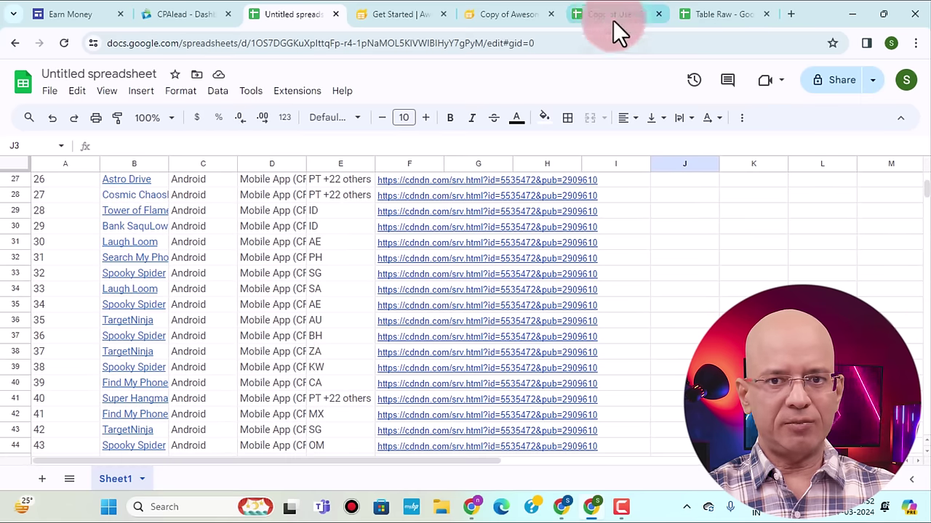
pyautogui.click(613, 20)
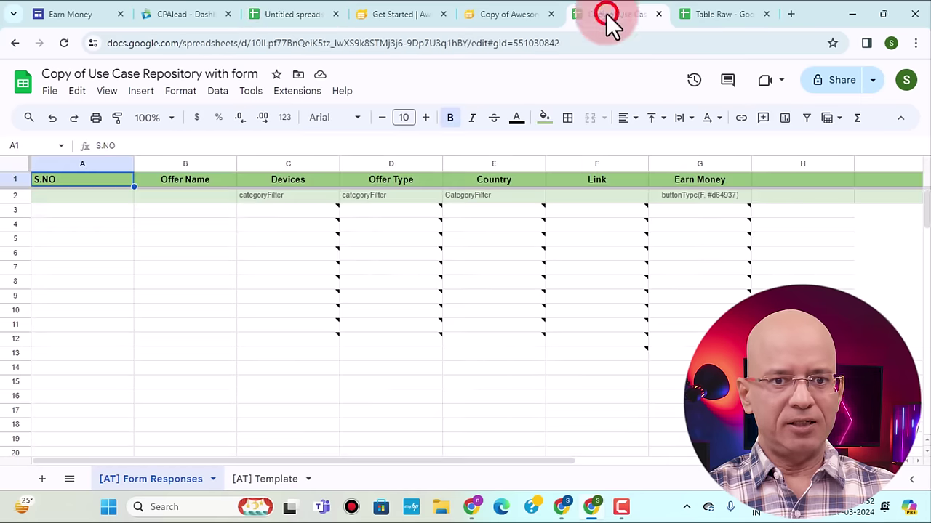
pyautogui.click(34, 215)
pyautogui.hotkey('ctrl', 'v')
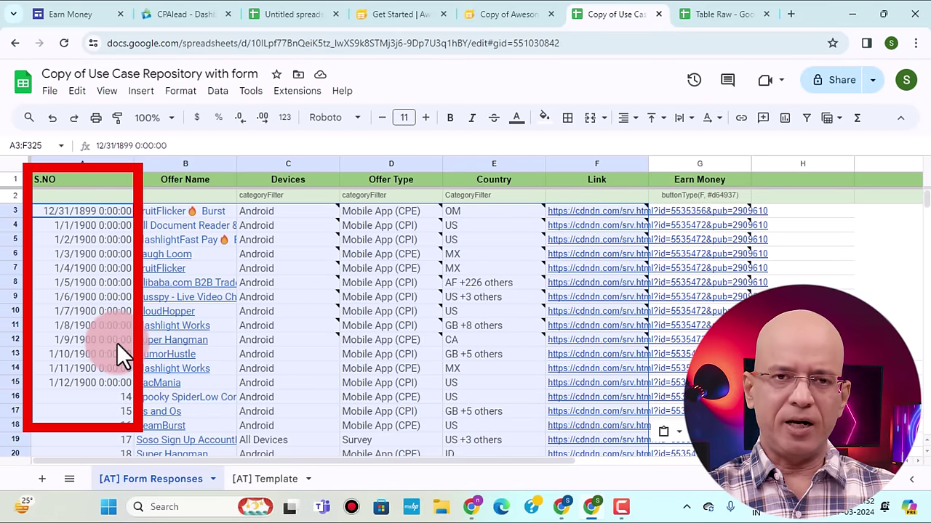
pyautogui.scroll(-4, 128, 374)
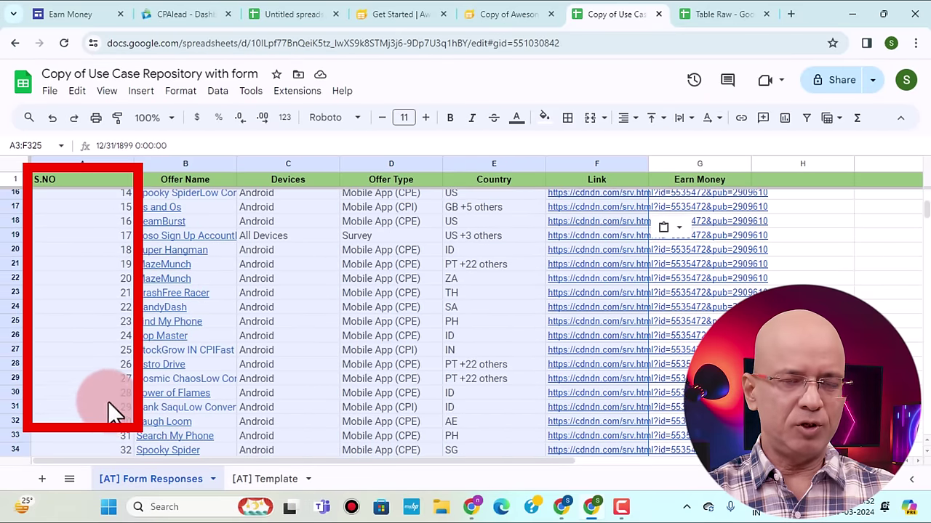
pyautogui.scroll(4, 109, 398)
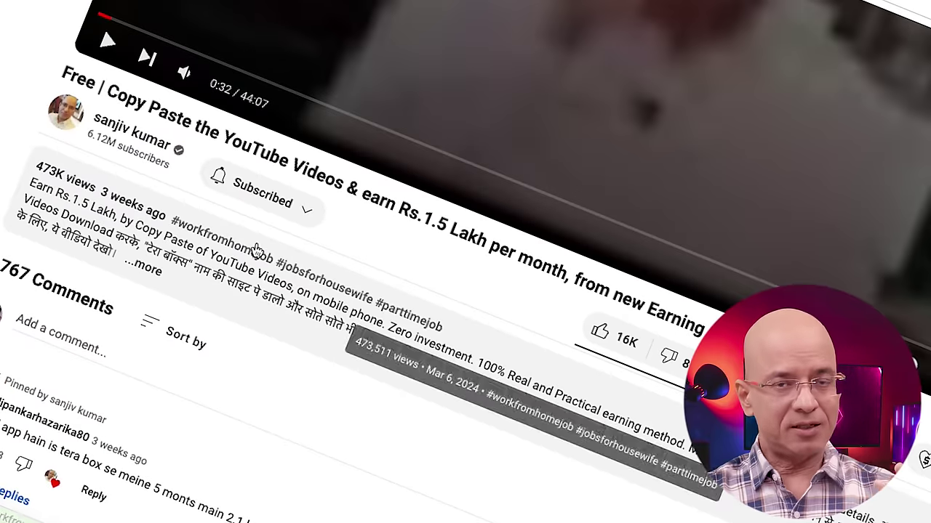
pyautogui.scroll(-10, 281, 301)
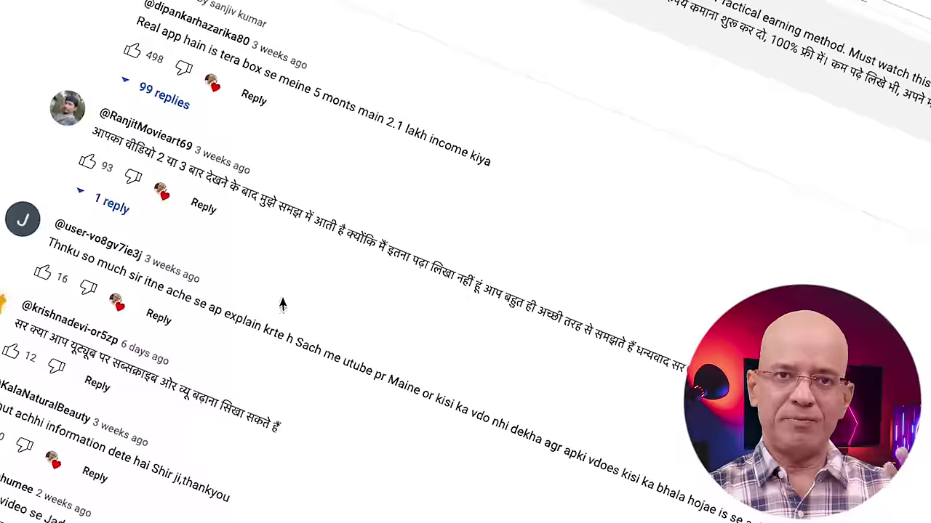
pyautogui.scroll(-15, 281, 302)
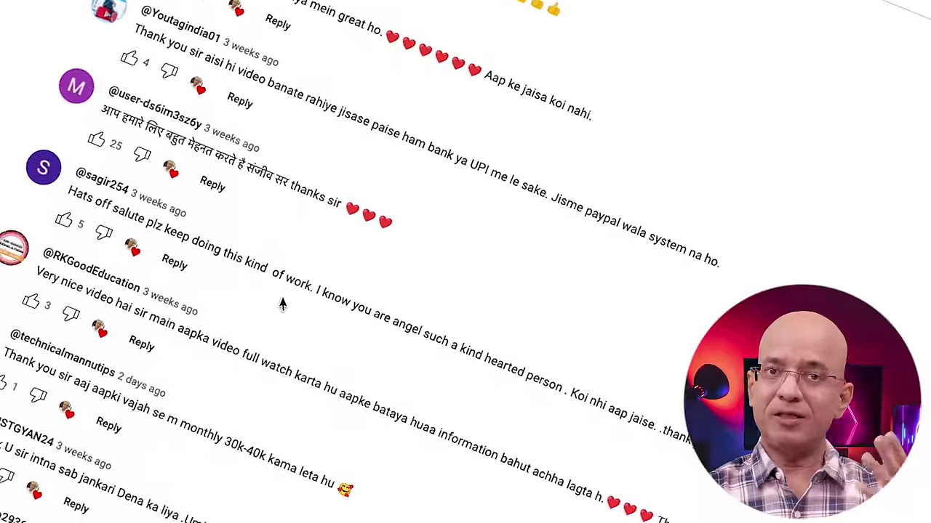
pyautogui.scroll(-15, 281, 303)
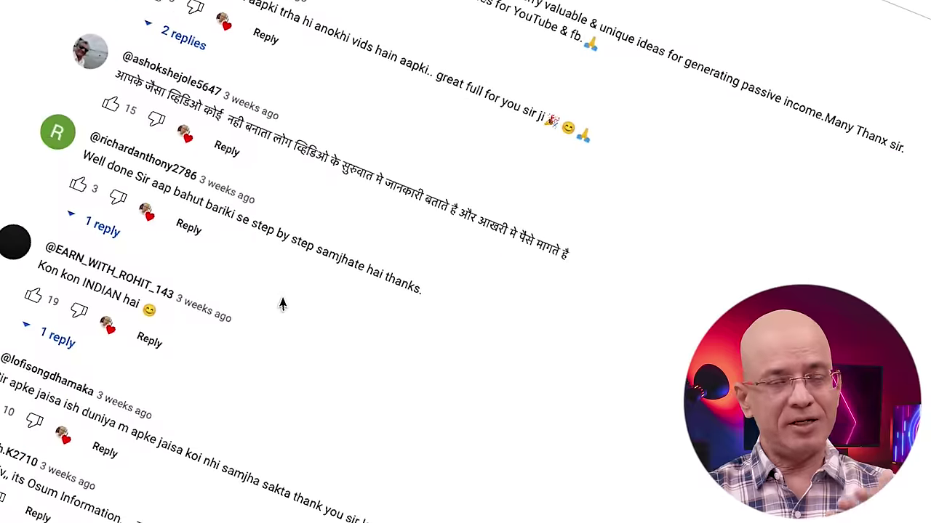
pyautogui.scroll(-15, 282, 304)
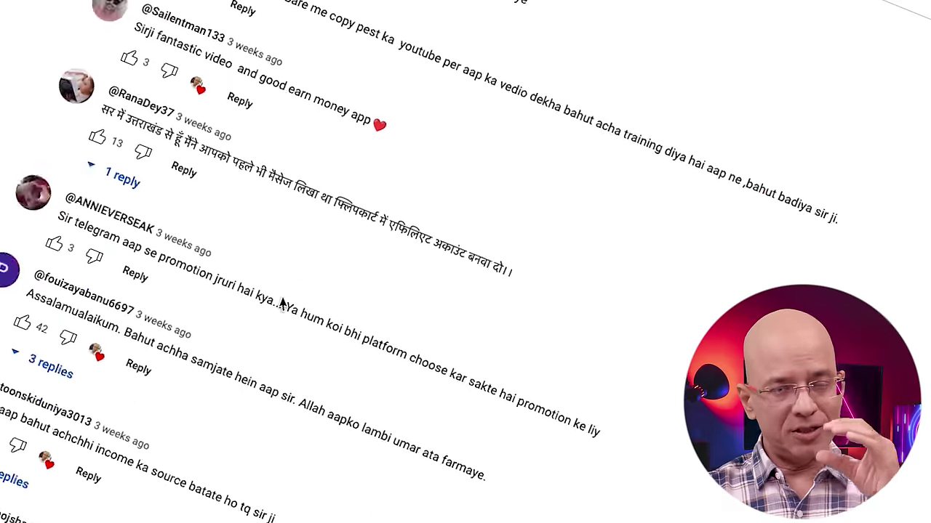
pyautogui.scroll(-15, 282, 304)
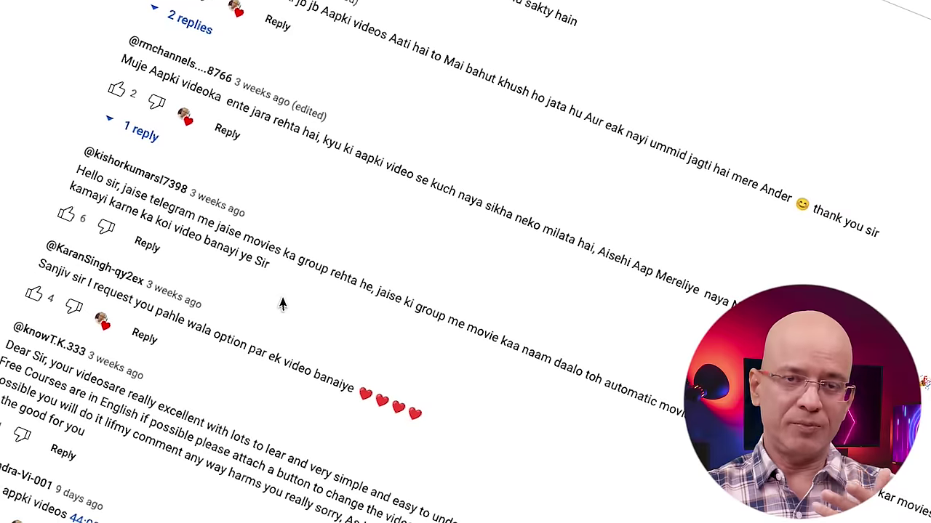
pyautogui.scroll(-8, 282, 304)
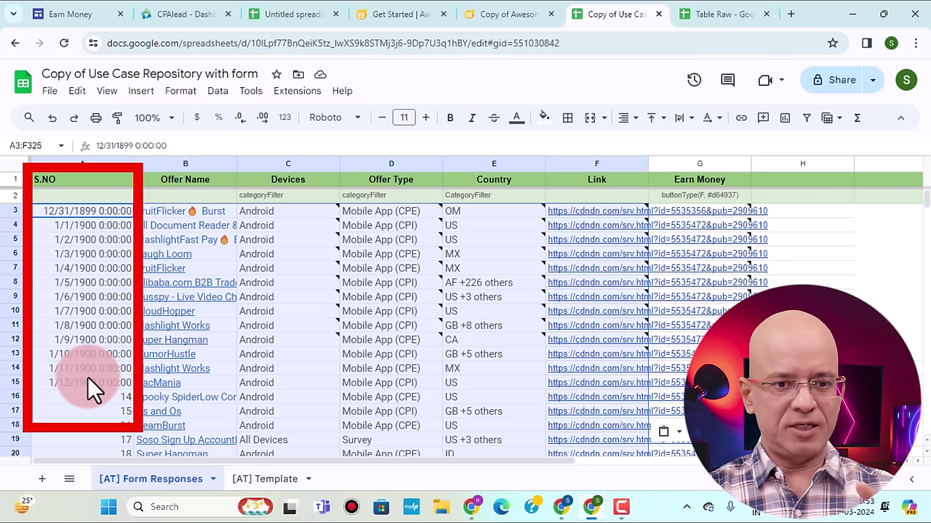
# - Correct the S.NO entries in A3:A15 from dates to the plain serial numbers 1 to 13
pyautogui.moveTo(243, 334)
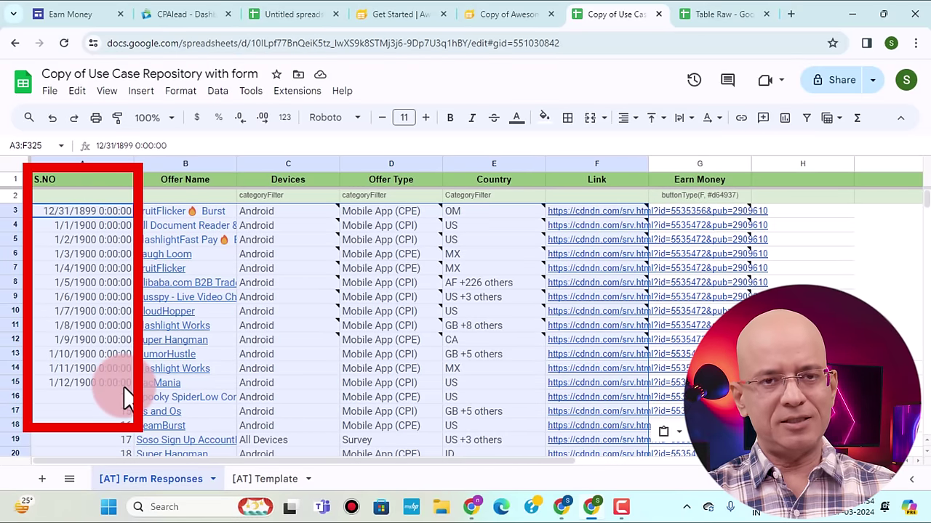
pyautogui.hotkey('ctrl', 'z')
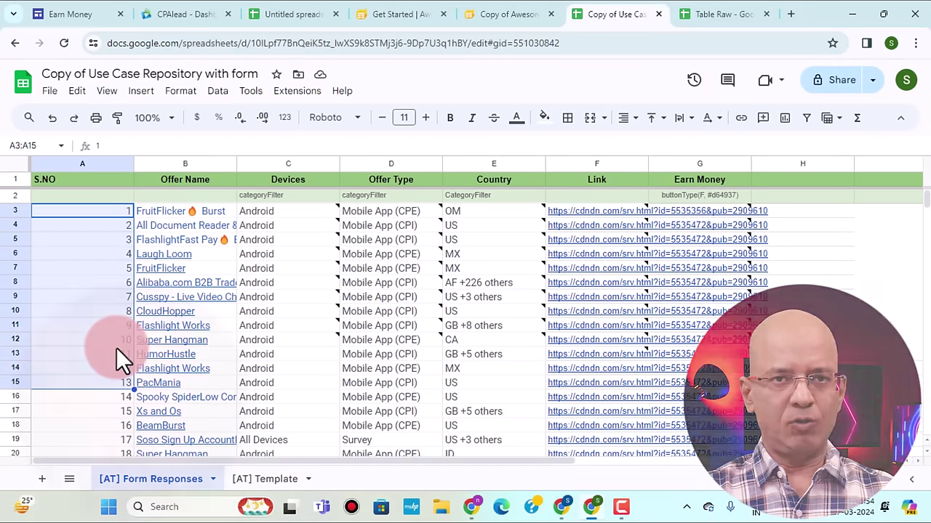
# - Examine the buttonType(F, #d64937) setting in the Earn Money column and compare it with the buttons on the finished Earn Money site
pyautogui.click(700, 211)
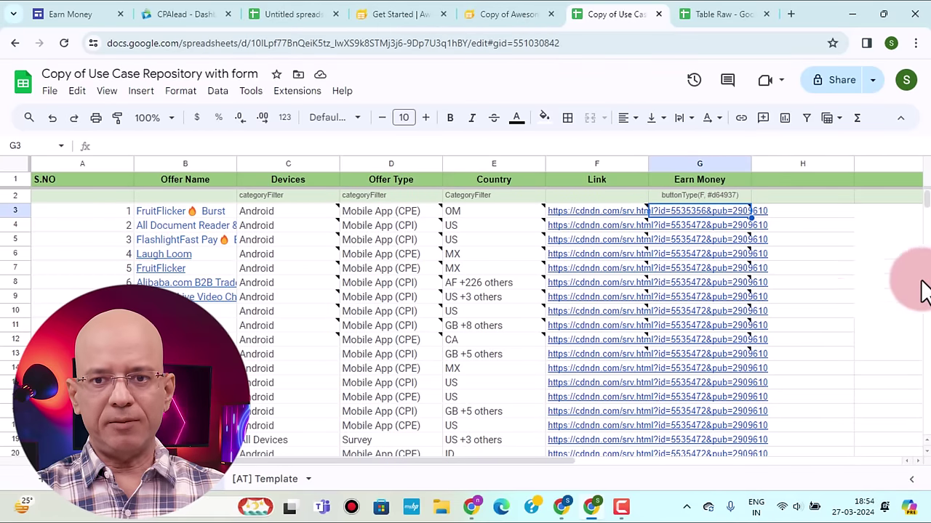
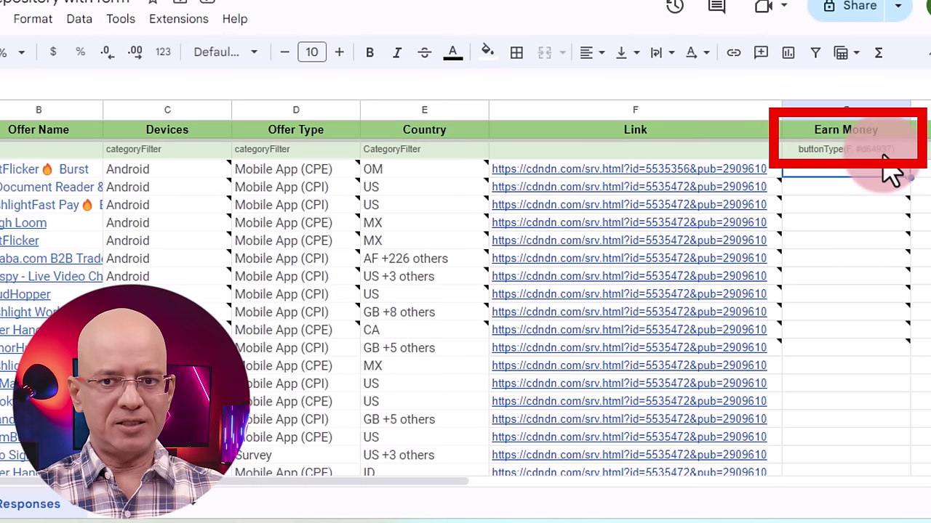
pyautogui.click(879, 150)
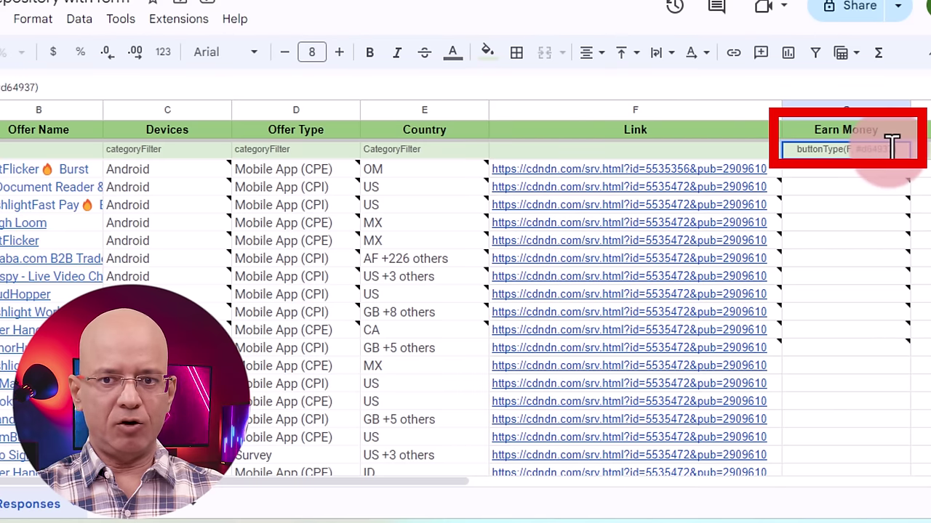
pyautogui.doubleClick(855, 149)
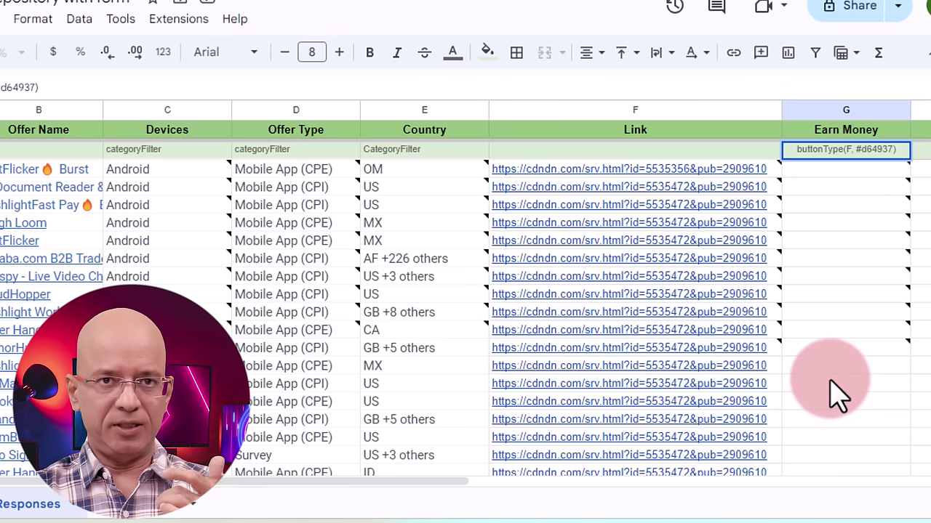
pyautogui.moveTo(814, 186)
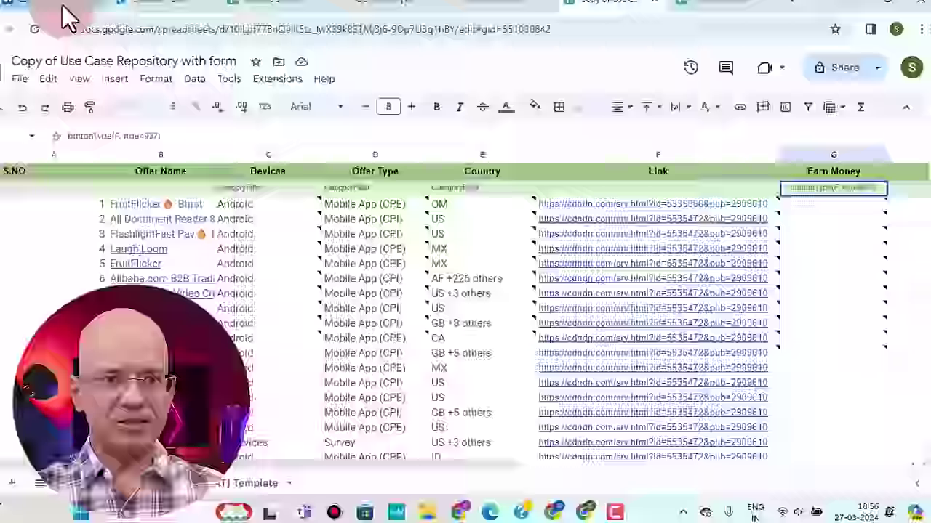
pyautogui.click(73, 15)
pyautogui.scroll(3, 710, 262)
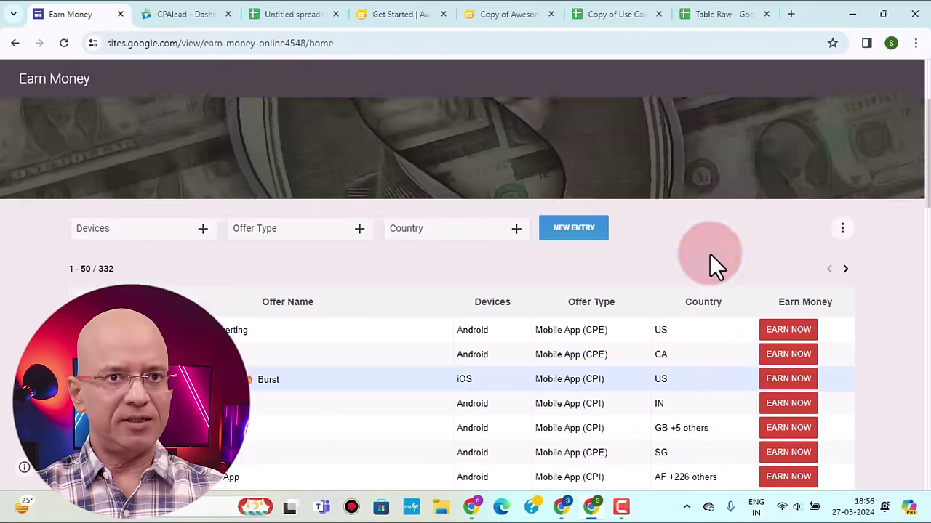
# - Enter EARN NOW in G3 of the [AT] Form Responses sheet and fill the Earn Money column with it for the offer rows
pyautogui.scroll(-3, 710, 262)
pyautogui.scroll(-1, 720, 269)
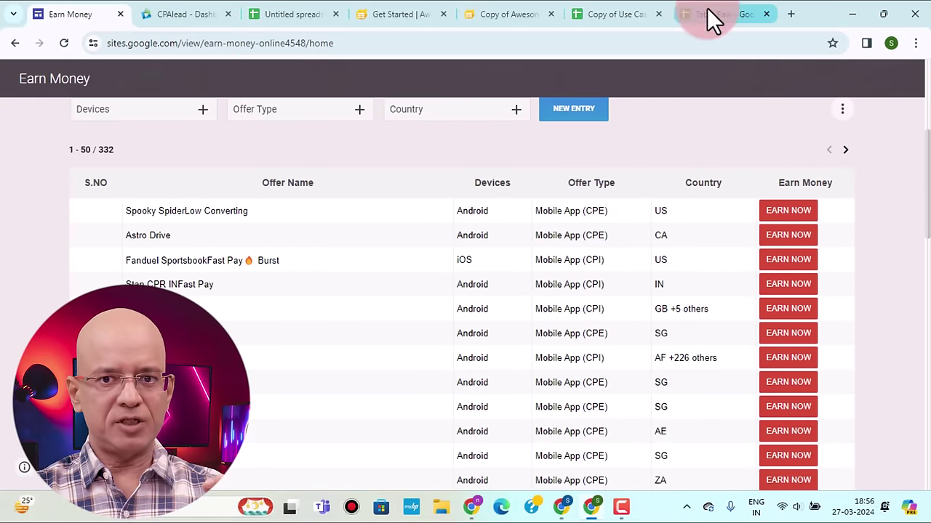
pyautogui.click(712, 14)
pyautogui.click(636, 15)
pyautogui.click(851, 198)
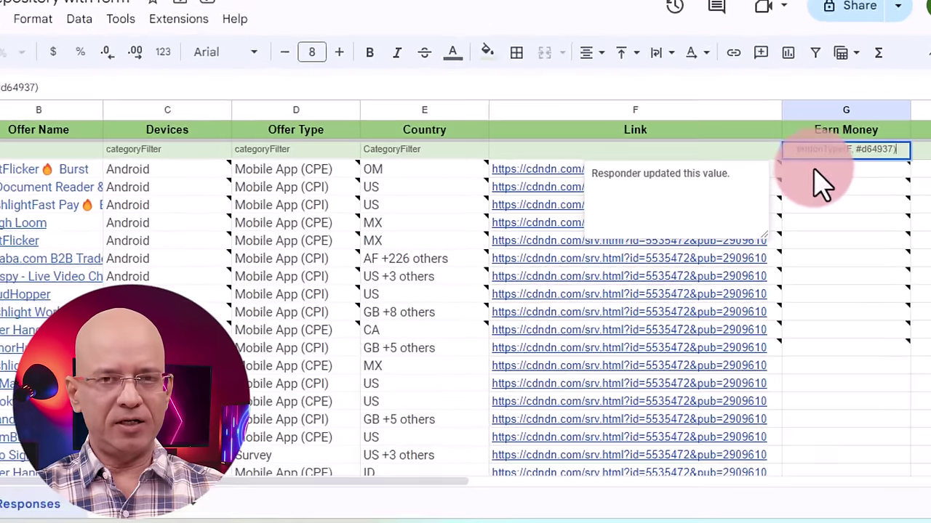
pyautogui.click(804, 210)
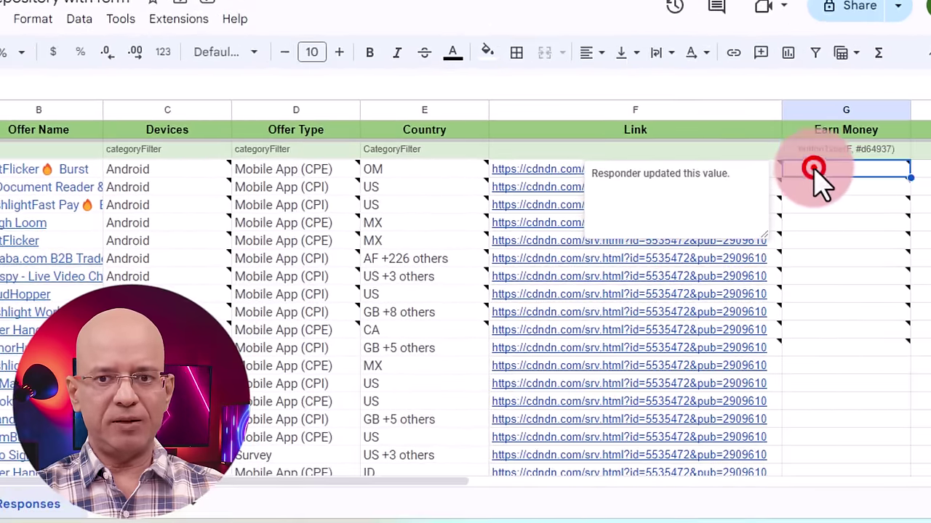
pyautogui.click(813, 169)
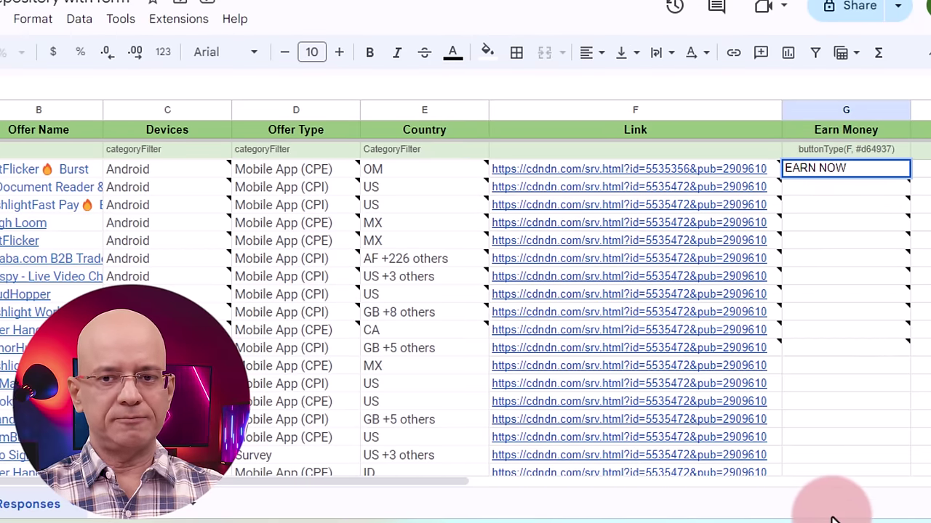
pyautogui.hotkey('ctrl', 'Return')
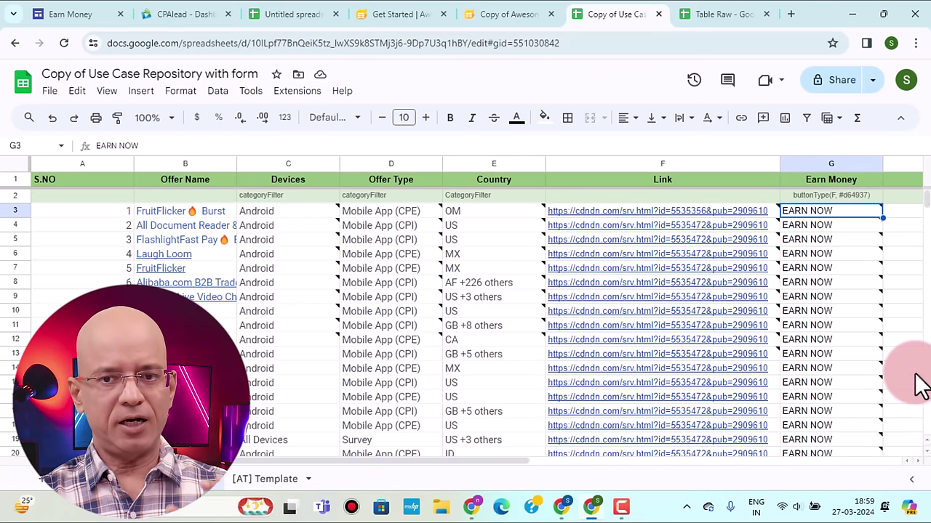
# - Switch to the Copy of Awesome Table with Google Forms app, reload it and sign back in with Google
pyautogui.click(499, 15)
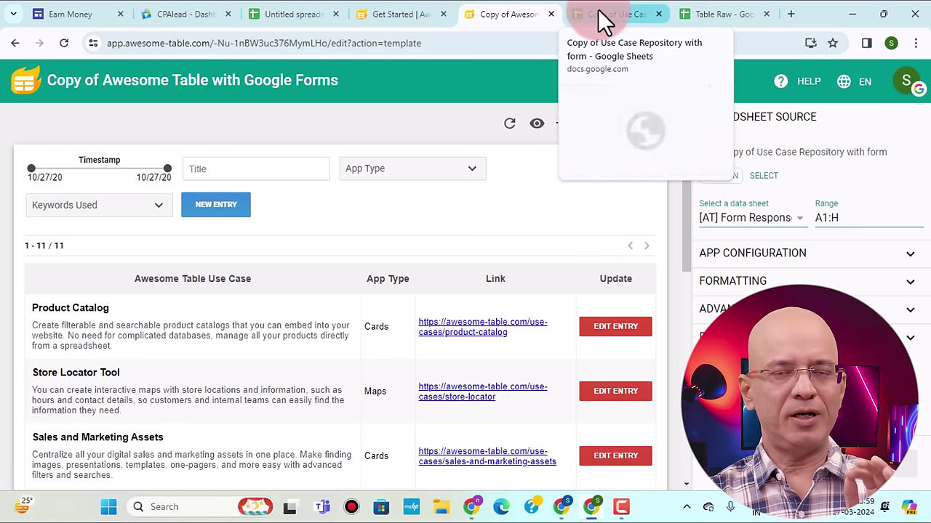
pyautogui.click(598, 9)
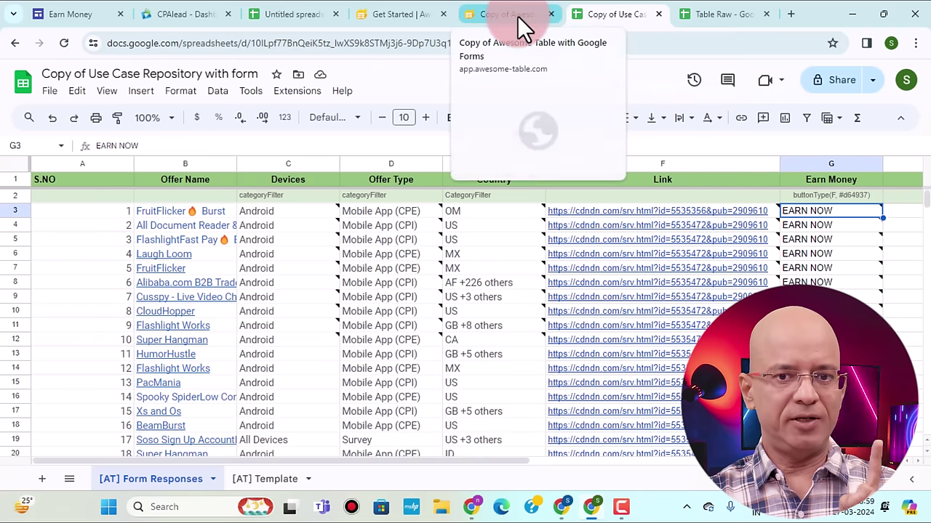
pyautogui.click(521, 18)
pyautogui.click(591, 16)
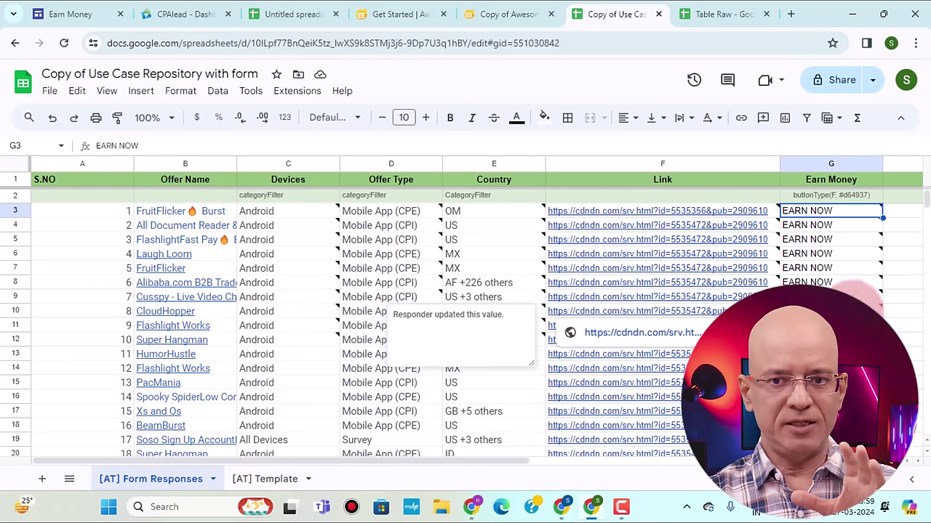
pyautogui.click(489, 19)
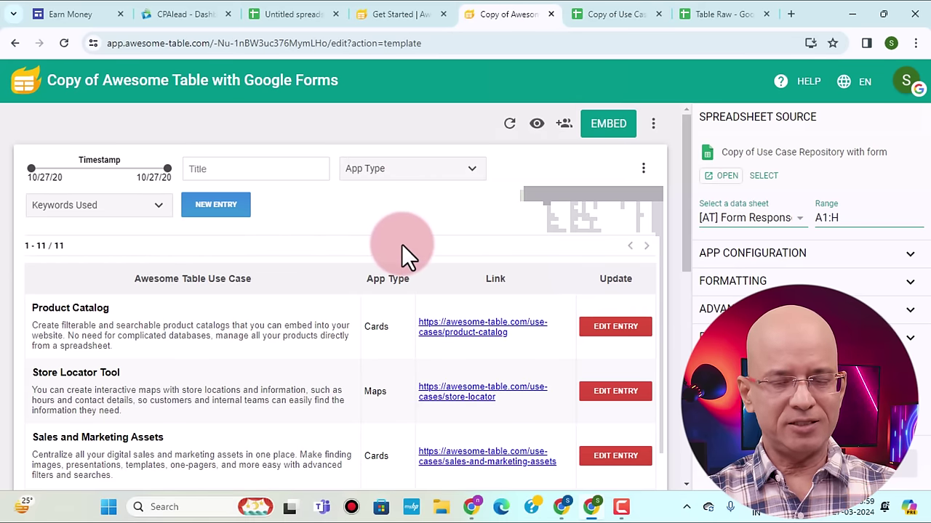
pyautogui.rightClick(356, 204)
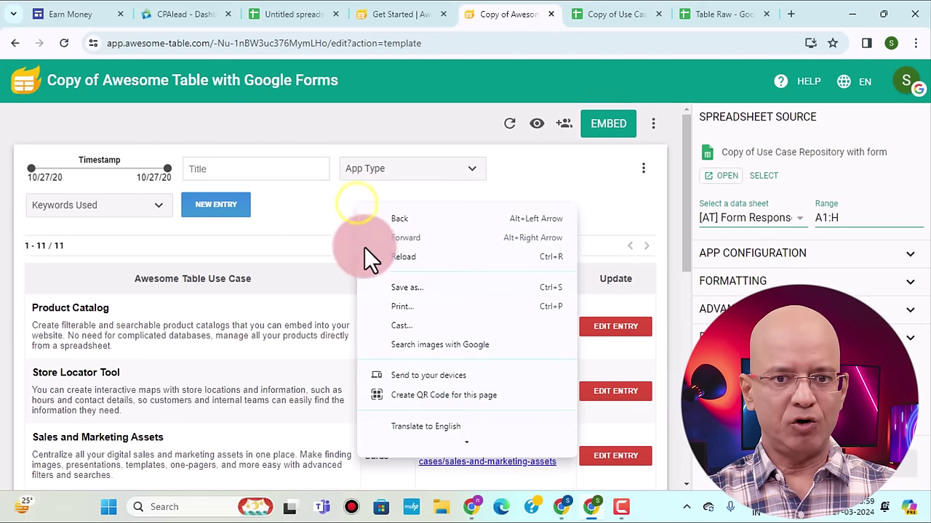
pyautogui.click(413, 256)
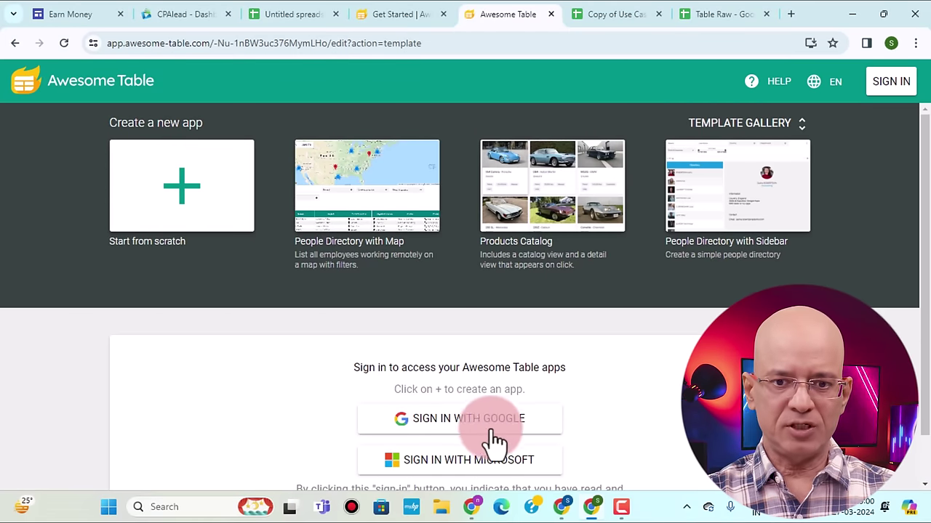
pyautogui.click(469, 423)
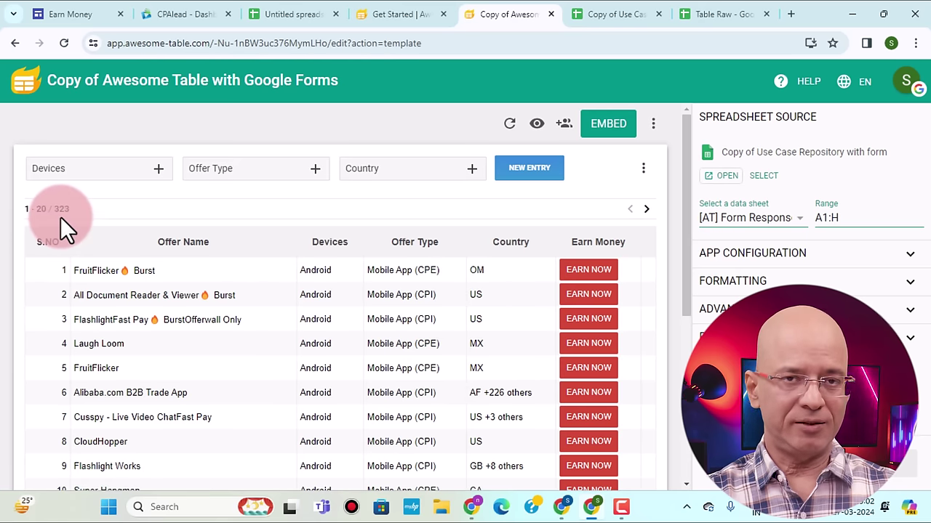
# - Compare the total number of offers in the CPAlead dashboard with the entries in the Awesome Table preview
pyautogui.click(165, 16)
pyautogui.click(704, 102)
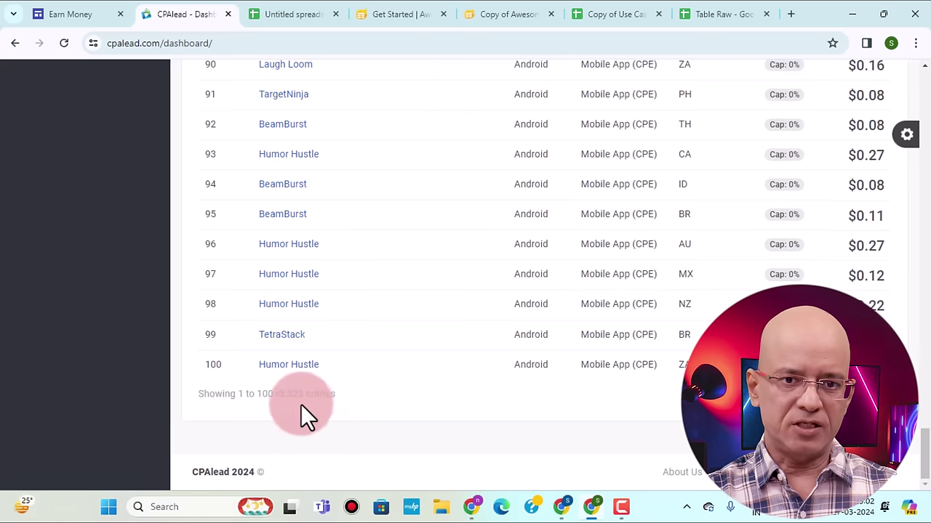
pyautogui.click(497, 15)
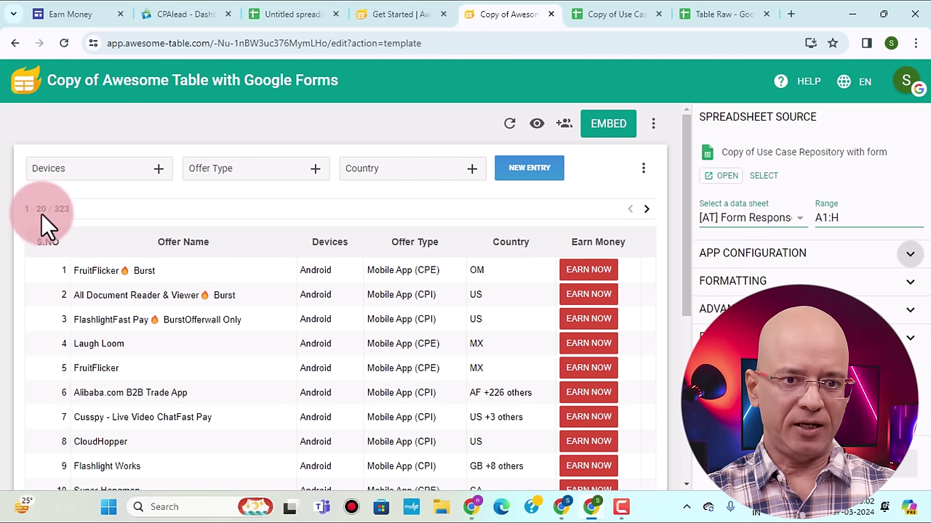
pyautogui.scroll(-4, 263, 304)
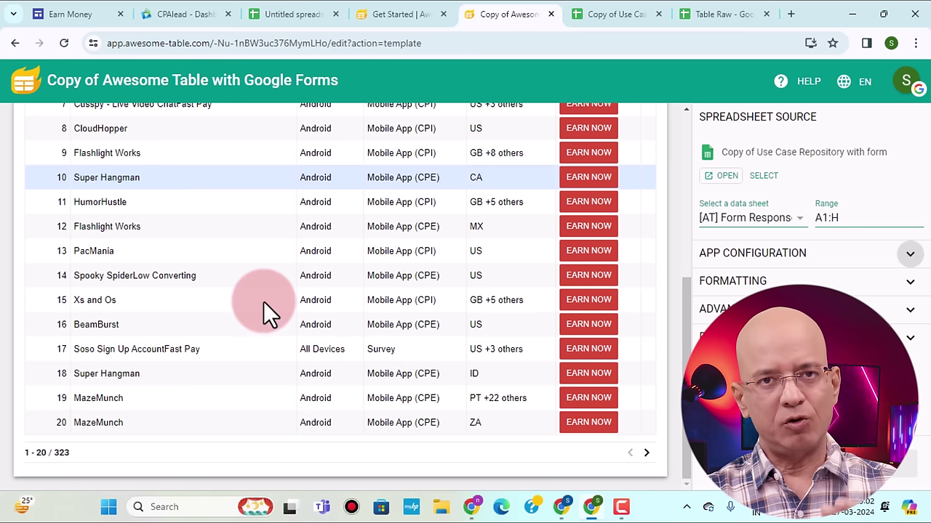
pyautogui.scroll(4, 552, 472)
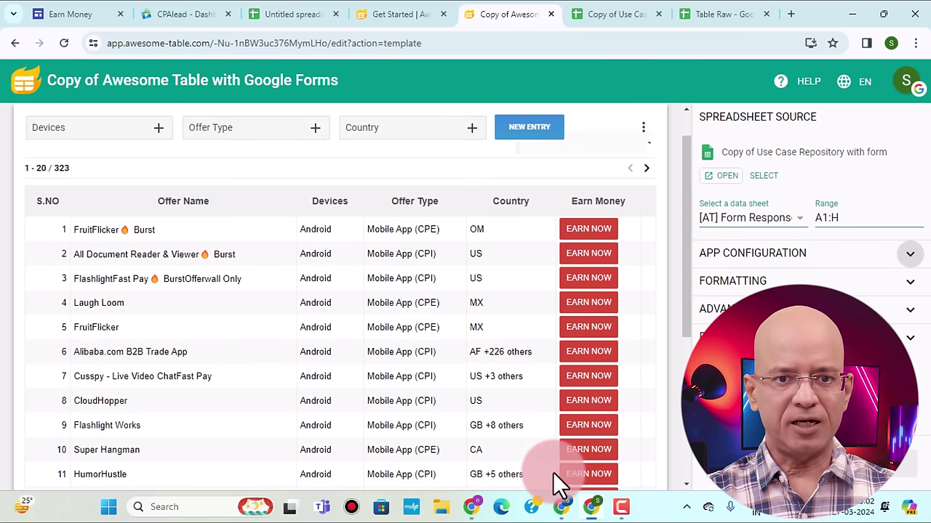
pyautogui.scroll(1, 553, 471)
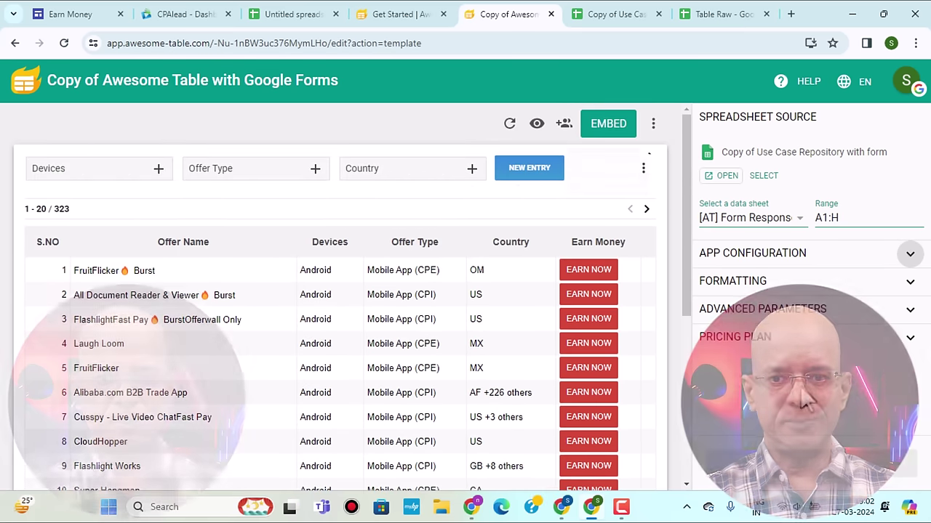
# - Set the app's number of items per page to 100 and save the changes
pyautogui.click(910, 255)
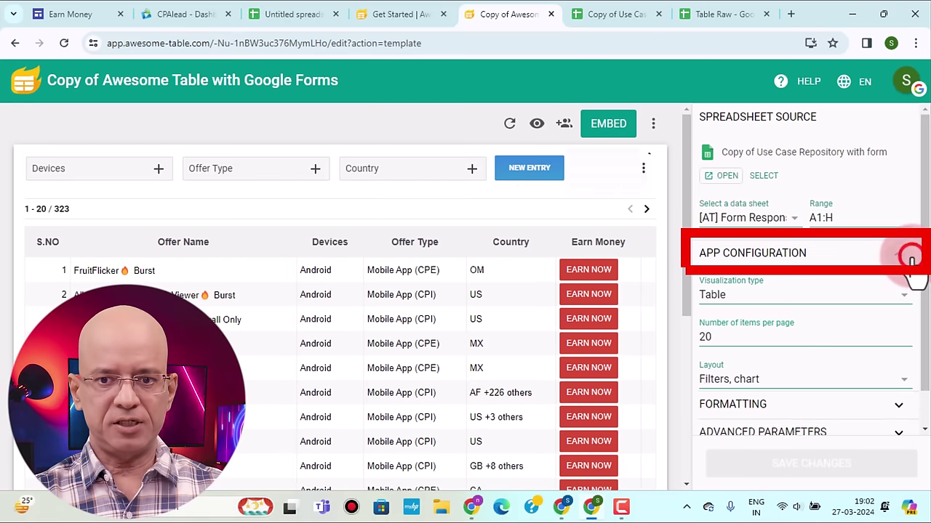
pyautogui.doubleClick(700, 339)
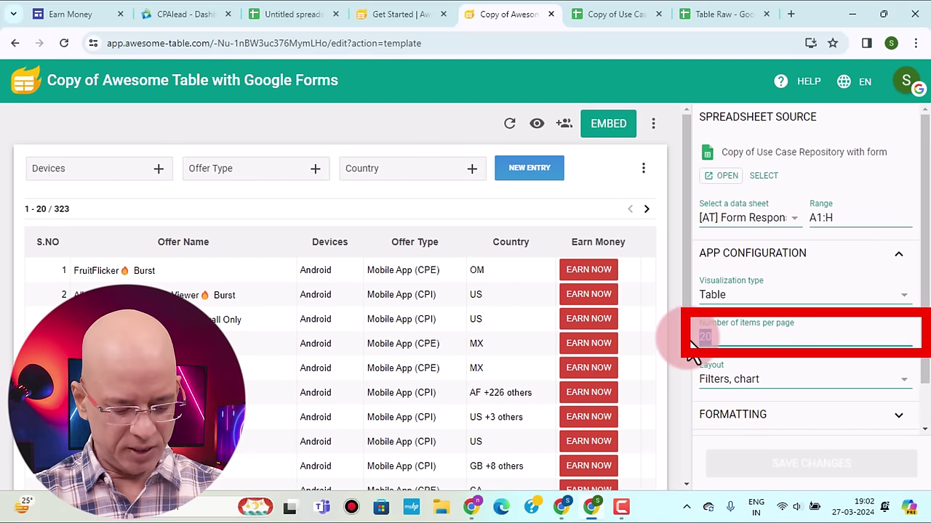
pyautogui.write('100')
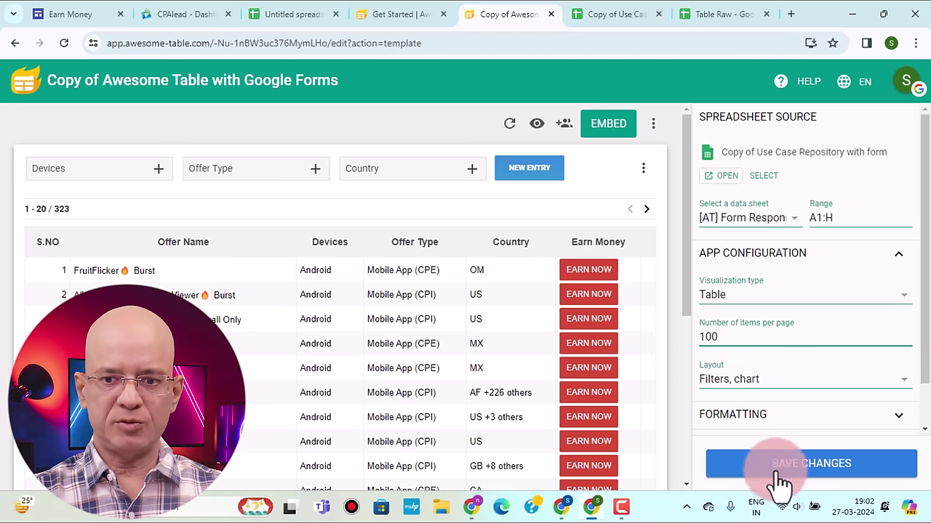
pyautogui.click(777, 474)
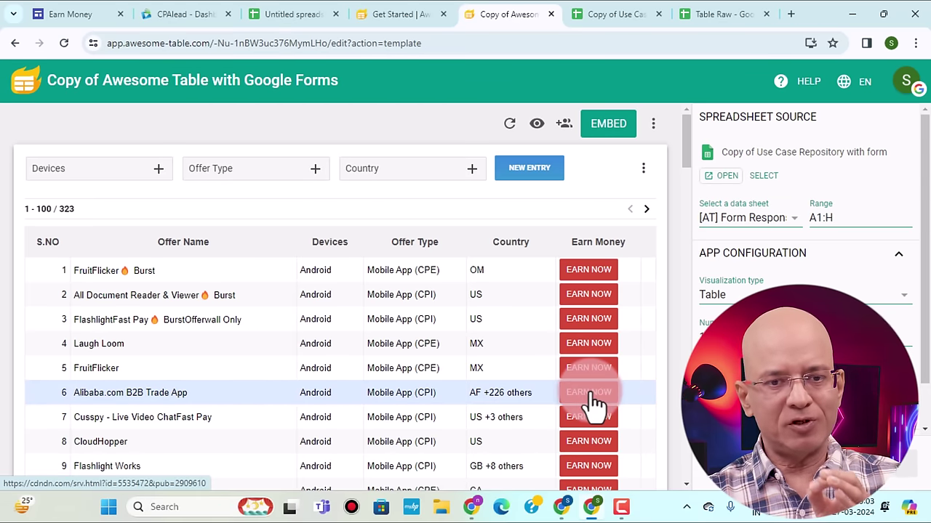
# - Examine the CPAlead dashboard's earnings overview and its offers list with devices, types, countries and payouts
pyautogui.click(175, 14)
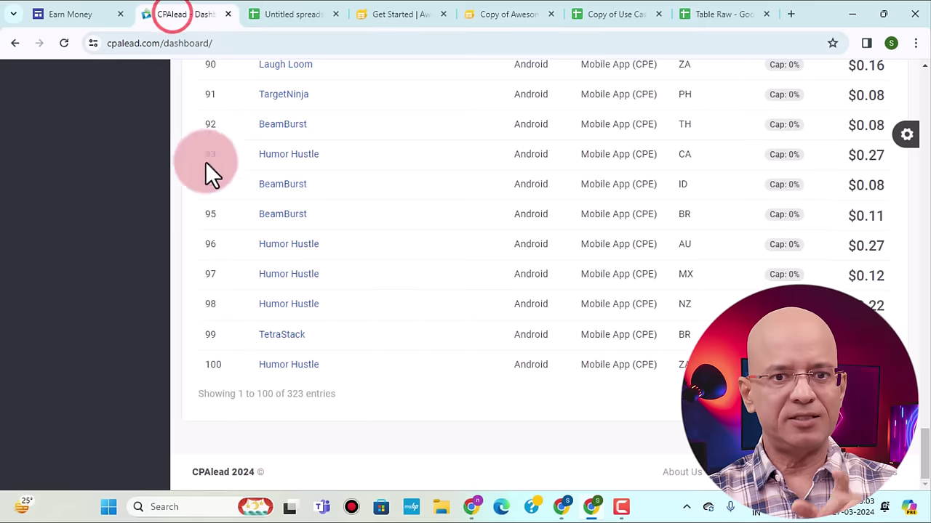
pyautogui.scroll(20, 358, 374)
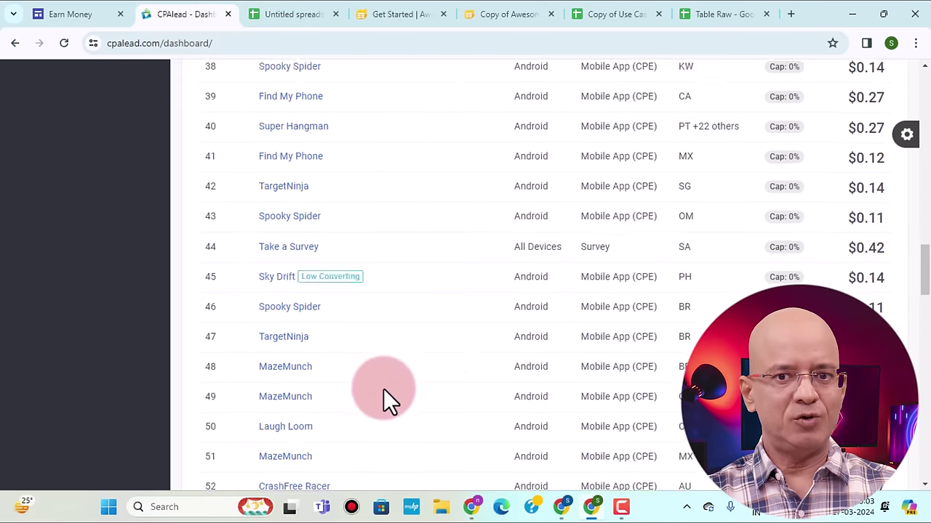
pyautogui.scroll(15, 383, 389)
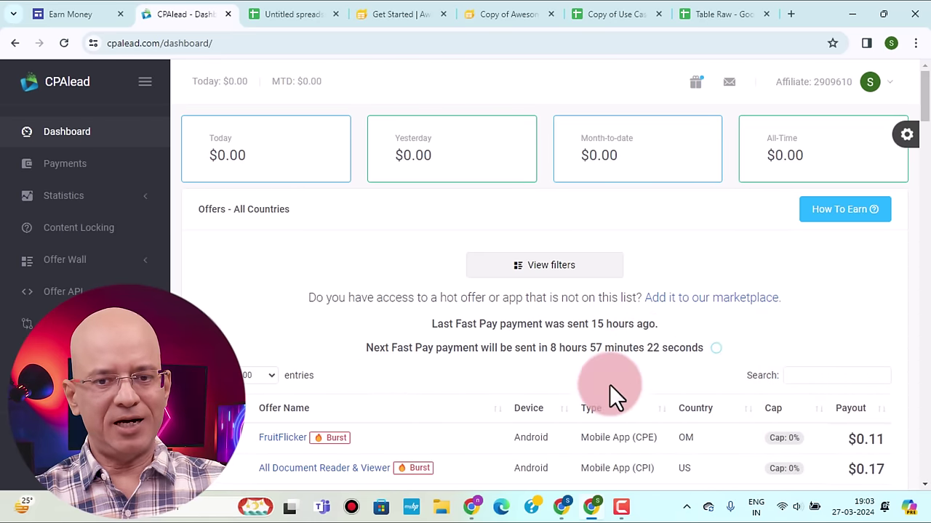
pyautogui.scroll(-4, 617, 395)
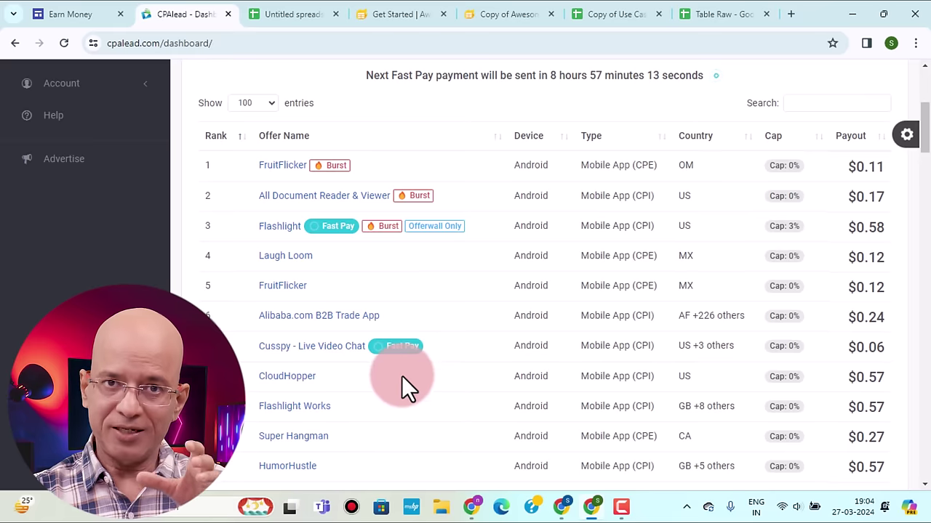
pyautogui.scroll(4, 401, 375)
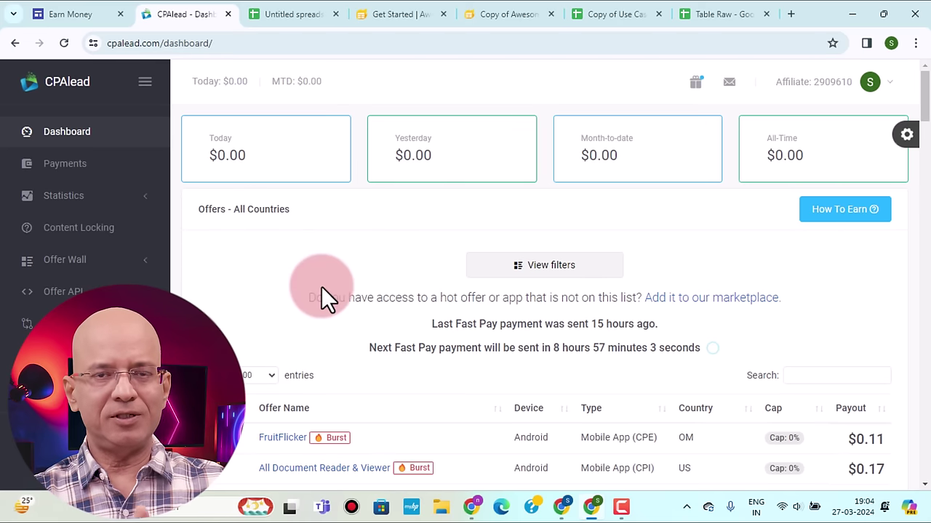
pyautogui.moveTo(602, 26)
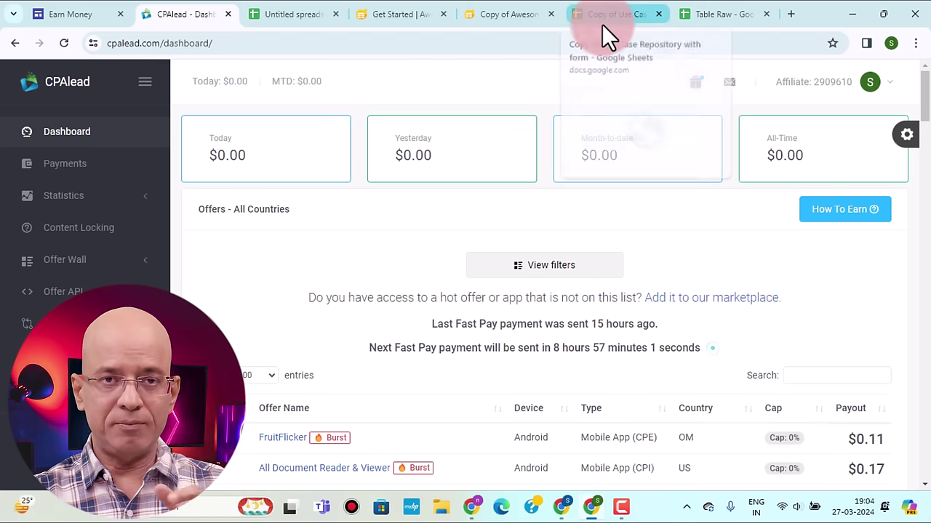
# - Return to the Awesome Table app, open its embedding options and copy the app's direct link
pyautogui.click(509, 14)
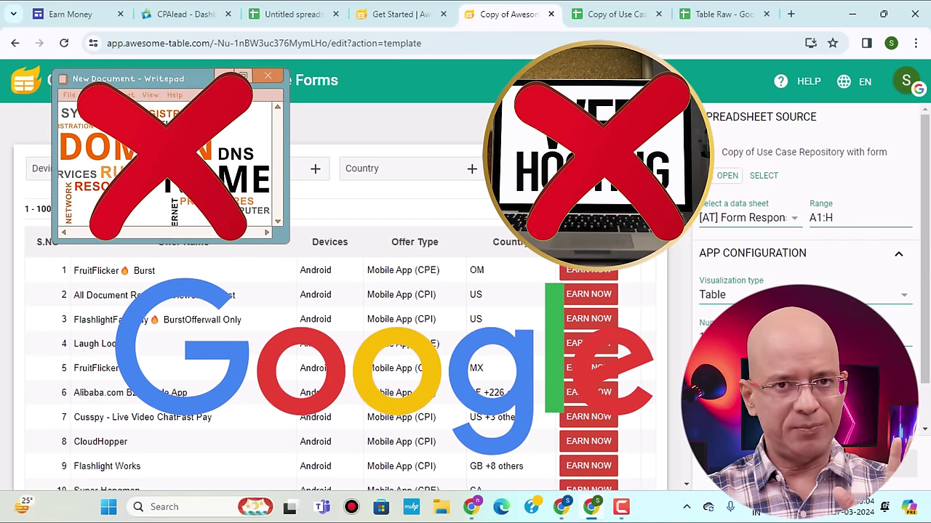
pyautogui.click(618, 126)
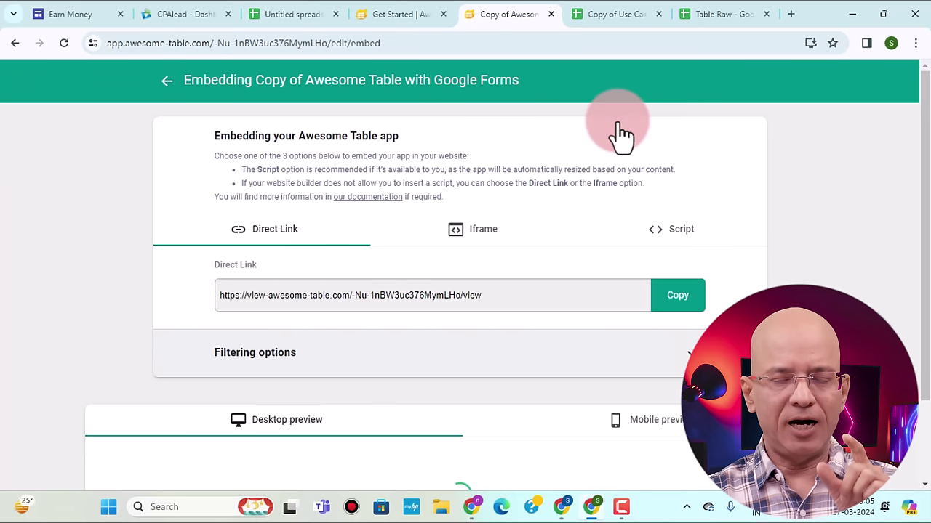
pyautogui.click(678, 301)
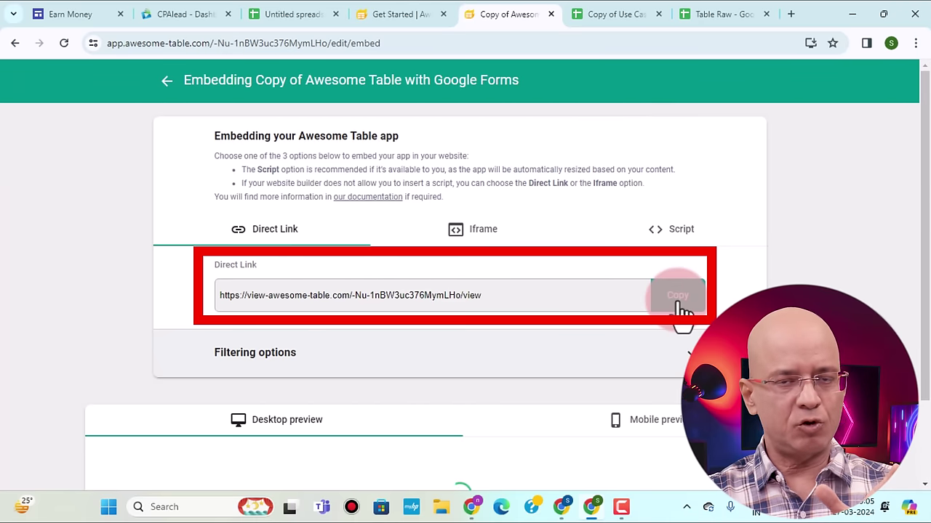
pyautogui.click(677, 296)
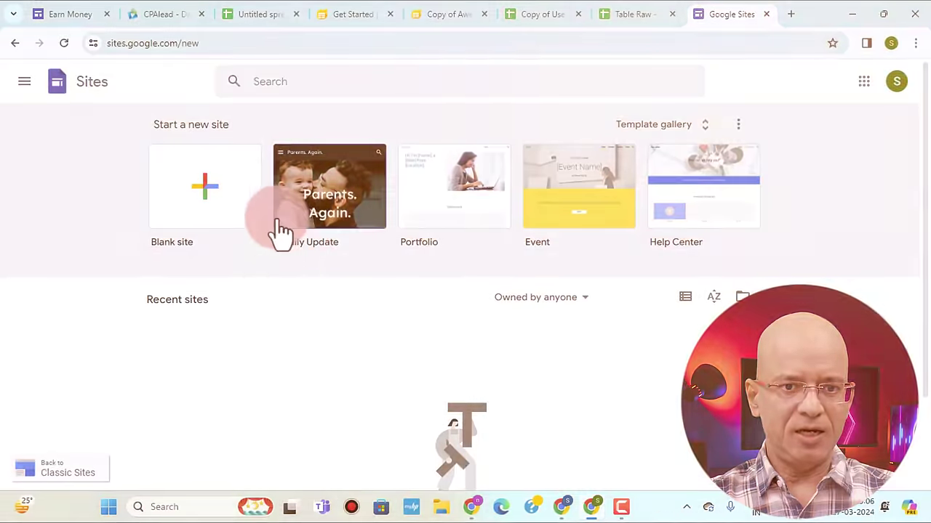
# - Create a new blank site in Google Sites and skip the introductory tour
pyautogui.click(233, 181)
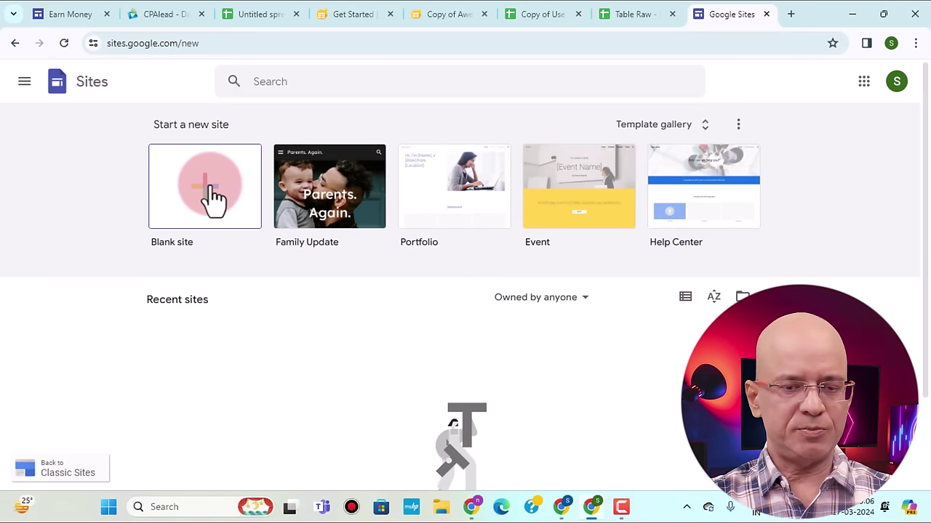
pyautogui.click(800, 234)
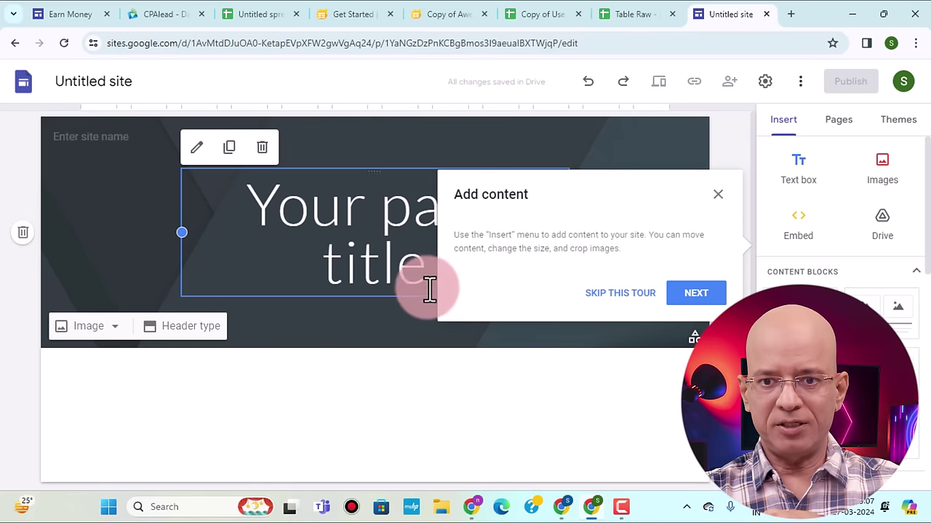
pyautogui.click(620, 293)
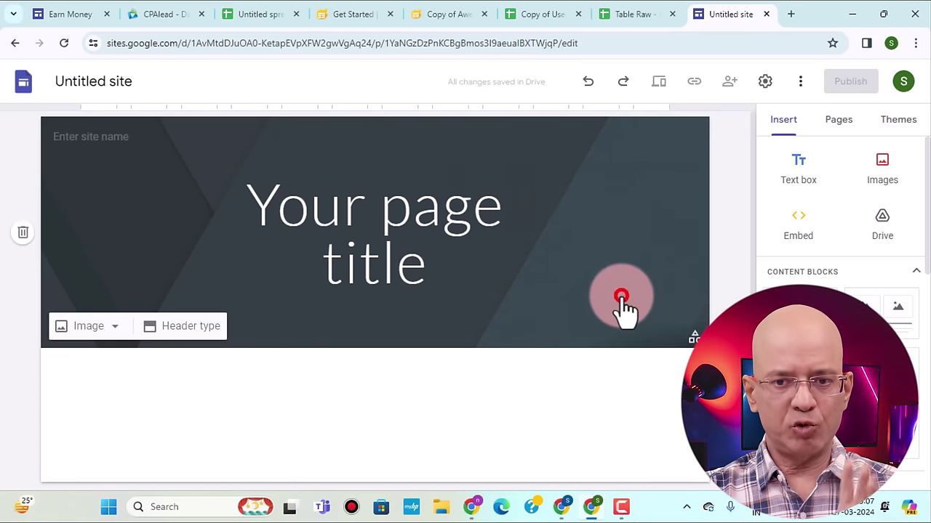
# - Embed the Awesome Table app in the page by URL, using its copied direct link
pyautogui.click(803, 236)
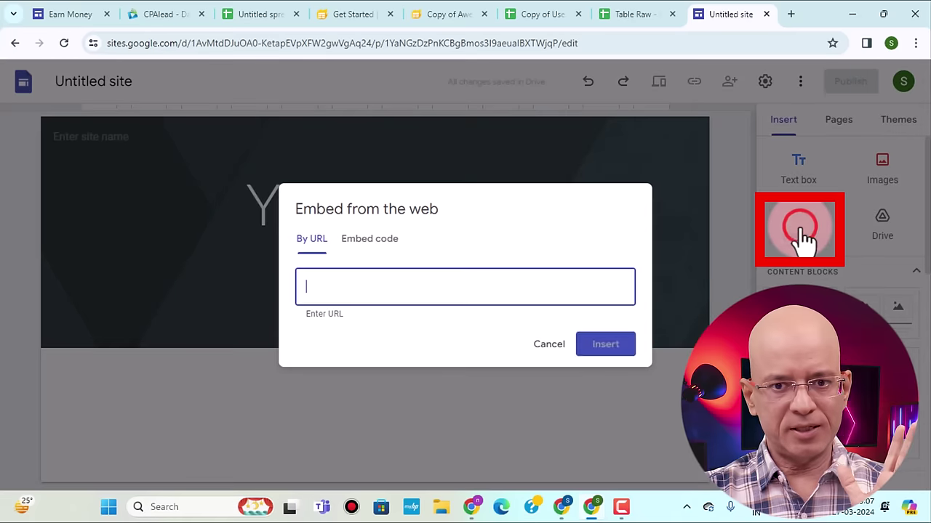
pyautogui.rightClick(337, 289)
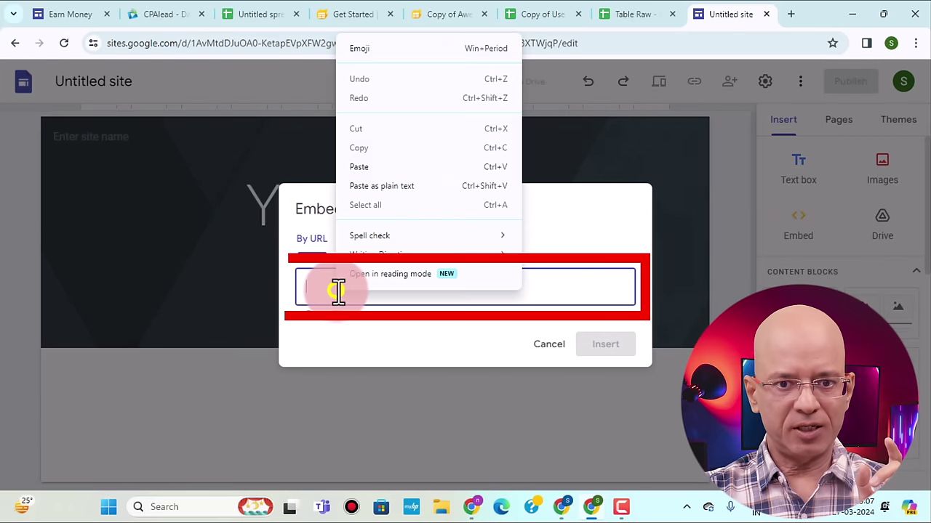
pyautogui.click(370, 169)
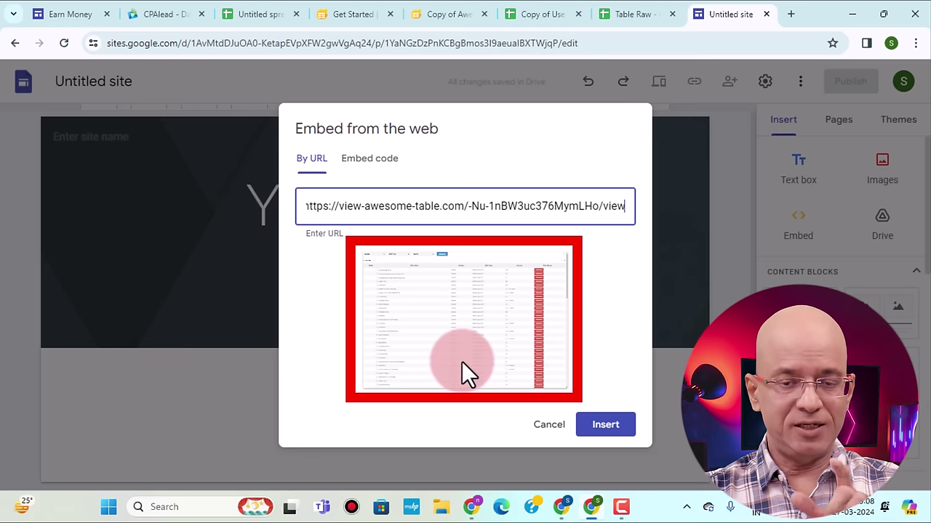
pyautogui.click(618, 429)
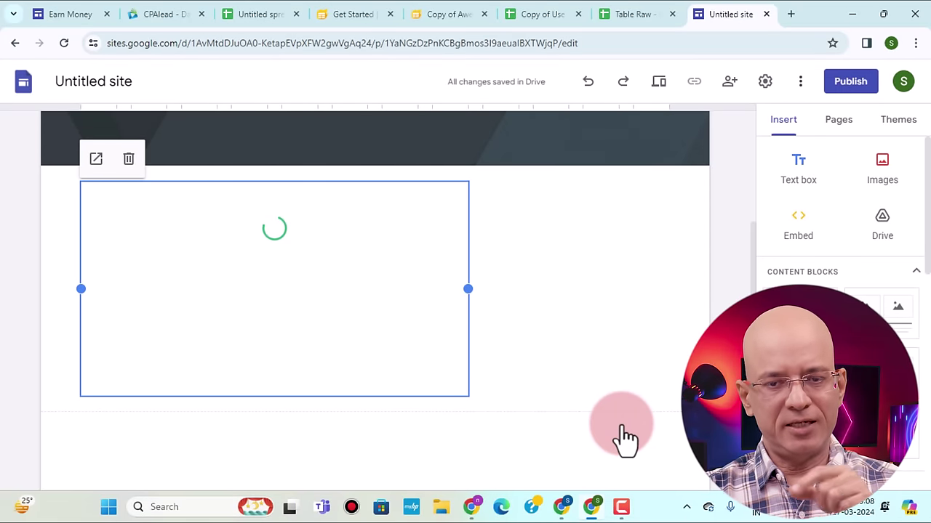
pyautogui.scroll(3, 650, 383)
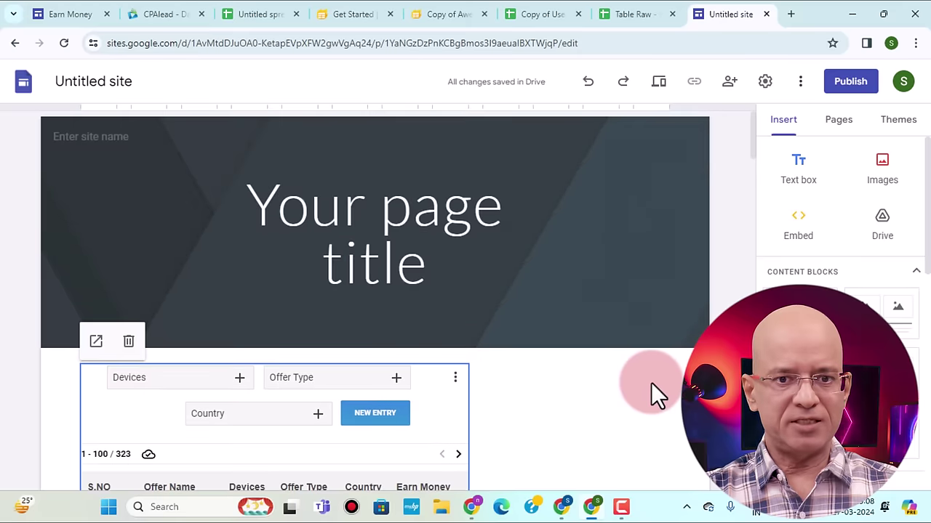
# - Examine the embedded offers table from its filters and column headings down to the last row of the page
pyautogui.click(562, 360)
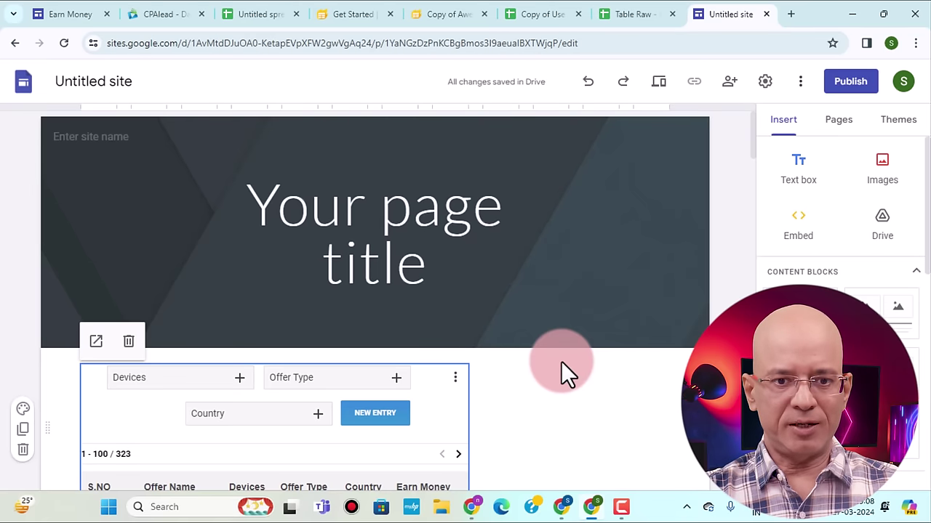
pyautogui.scroll(-1, 561, 361)
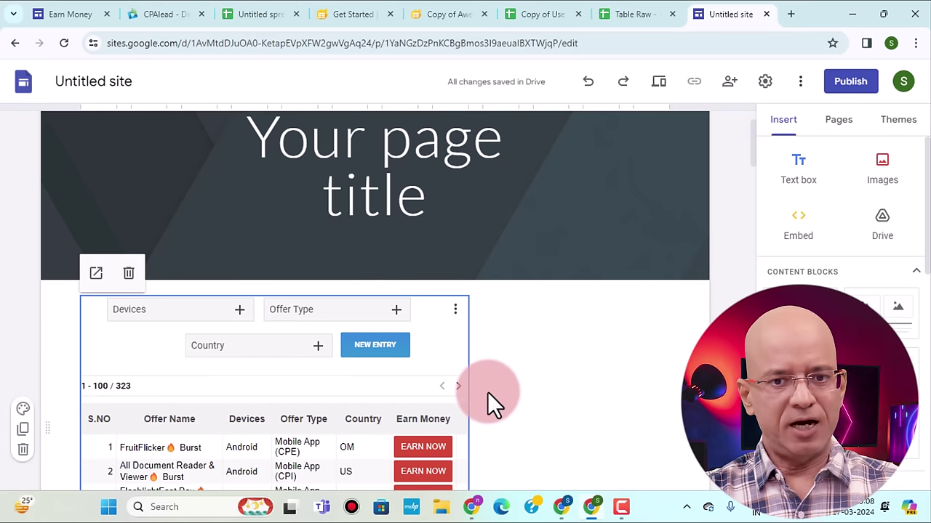
pyautogui.scroll(-12, 487, 392)
pyautogui.scroll(-16, 353, 391)
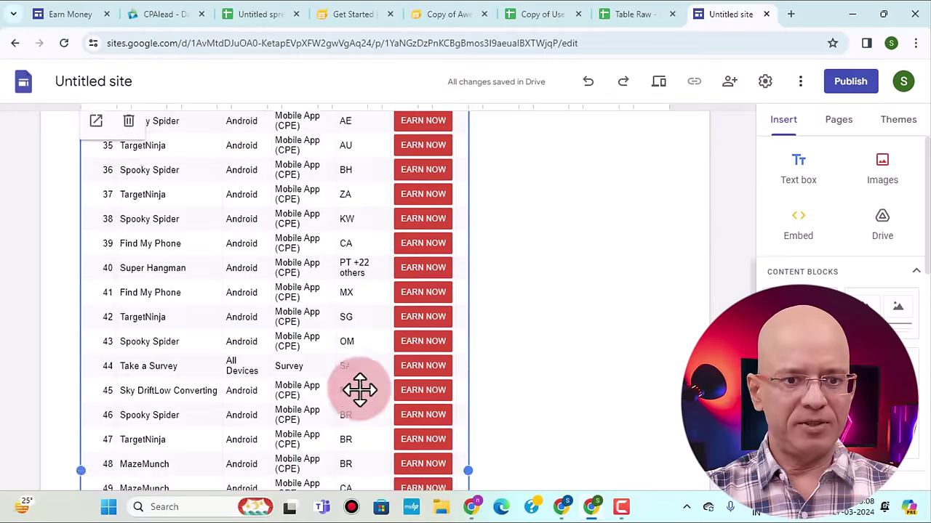
pyautogui.scroll(-10, 388, 389)
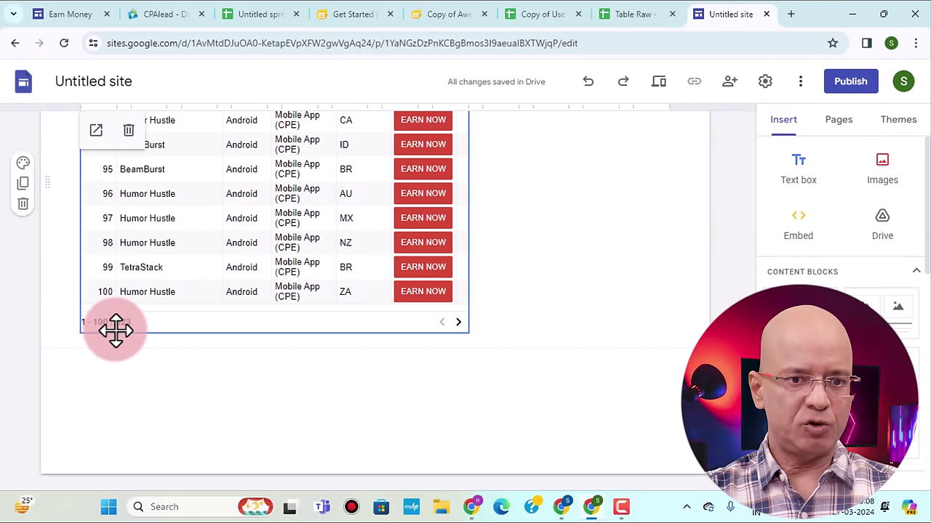
pyautogui.scroll(13, 357, 368)
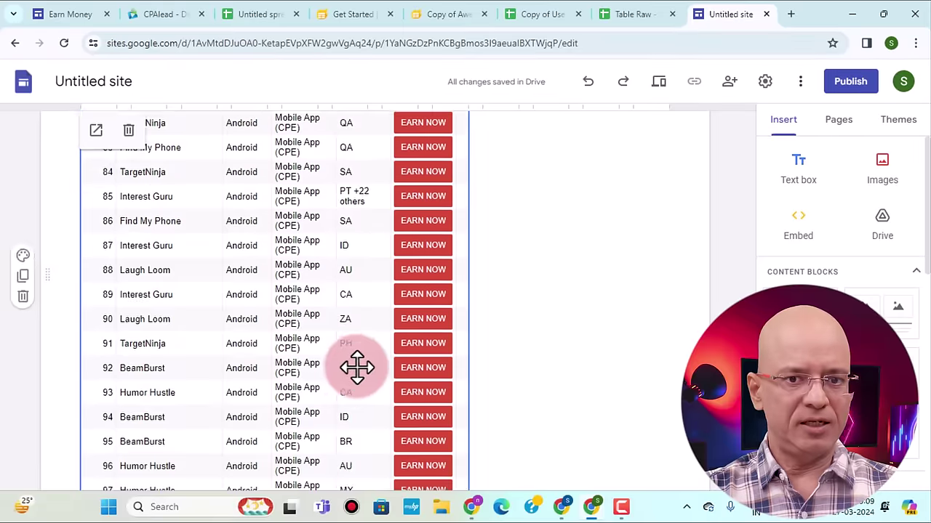
pyautogui.scroll(15, 360, 368)
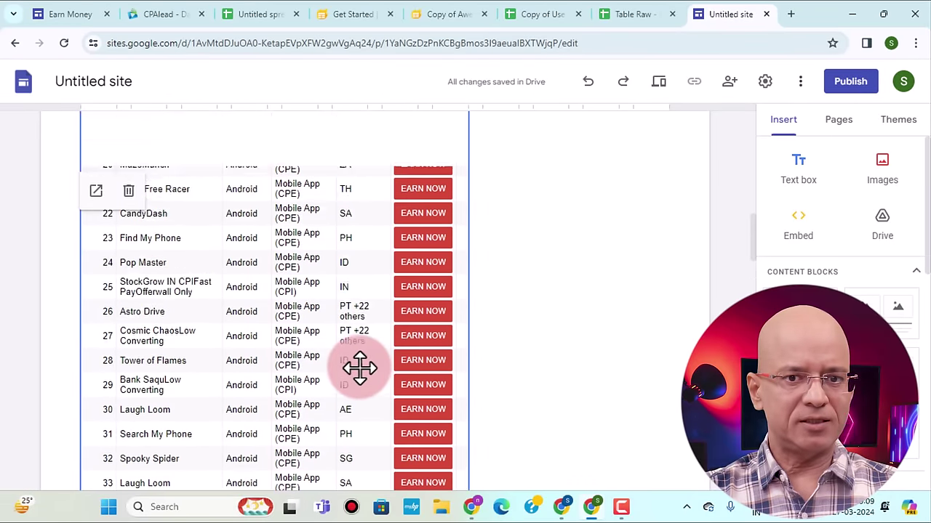
pyautogui.scroll(-2, 363, 368)
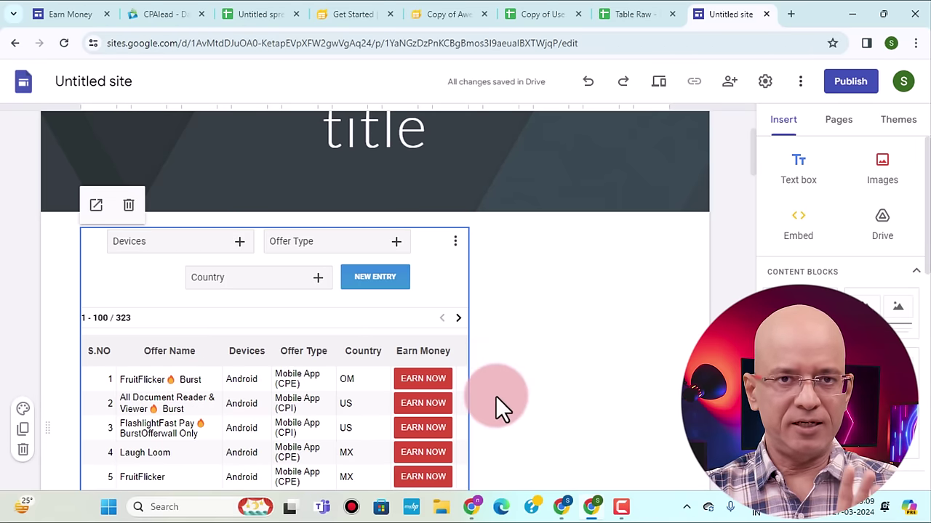
pyautogui.scroll(2, 578, 399)
pyautogui.scroll(-3, 578, 399)
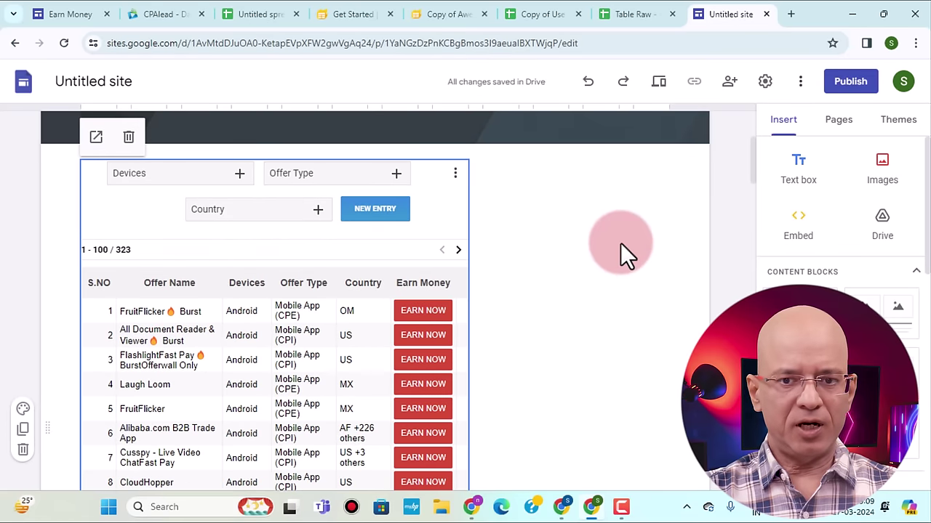
# - Widen the embedded offers table to the full width of the page's content area
pyautogui.scroll(-1, 620, 244)
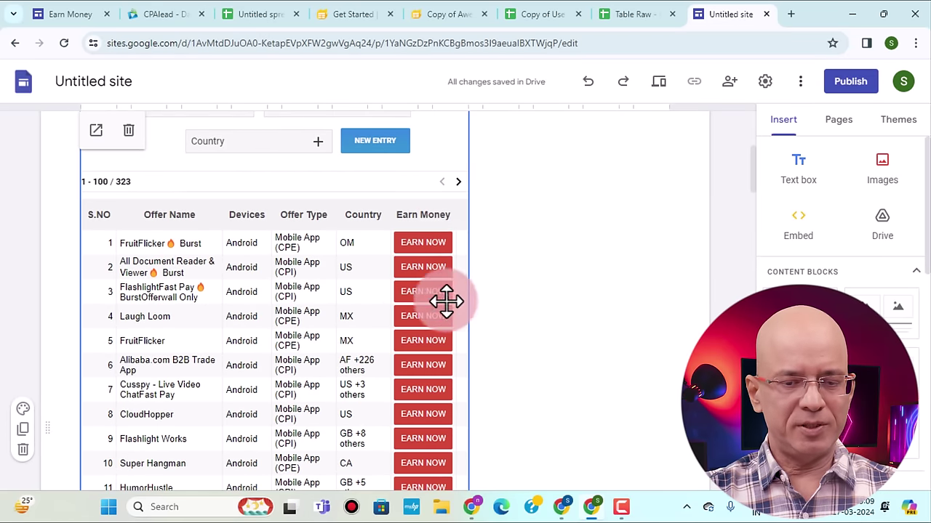
pyautogui.scroll(-3, 473, 327)
pyautogui.scroll(-9, 498, 348)
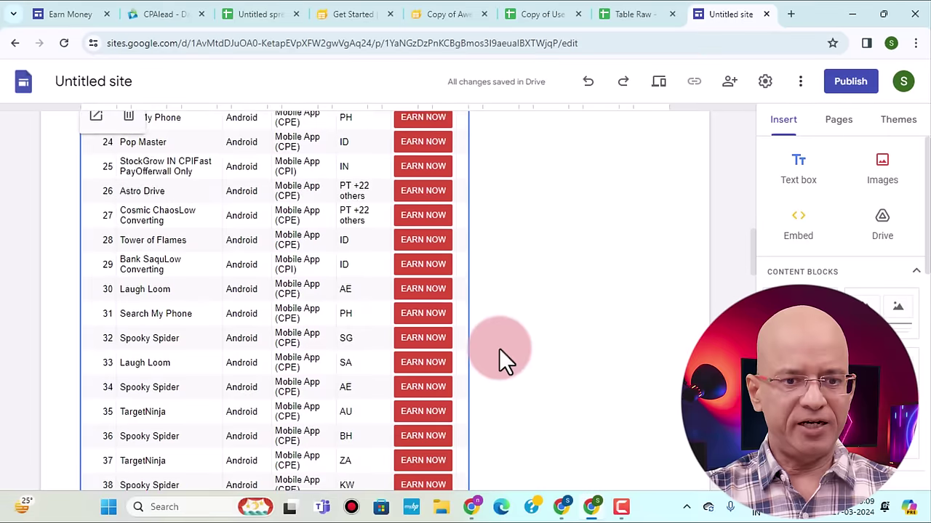
pyautogui.scroll(-3, 499, 350)
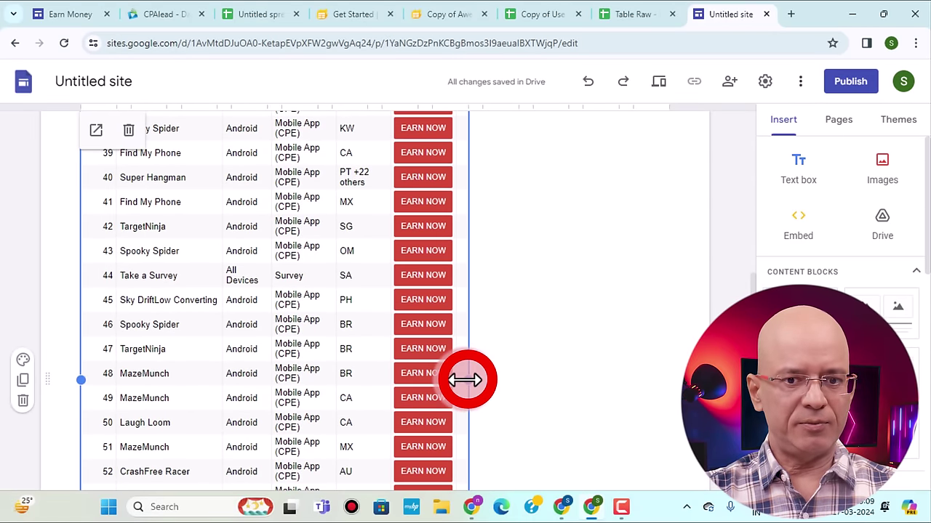
pyautogui.moveTo(467, 379); pyautogui.dragTo(709, 385)
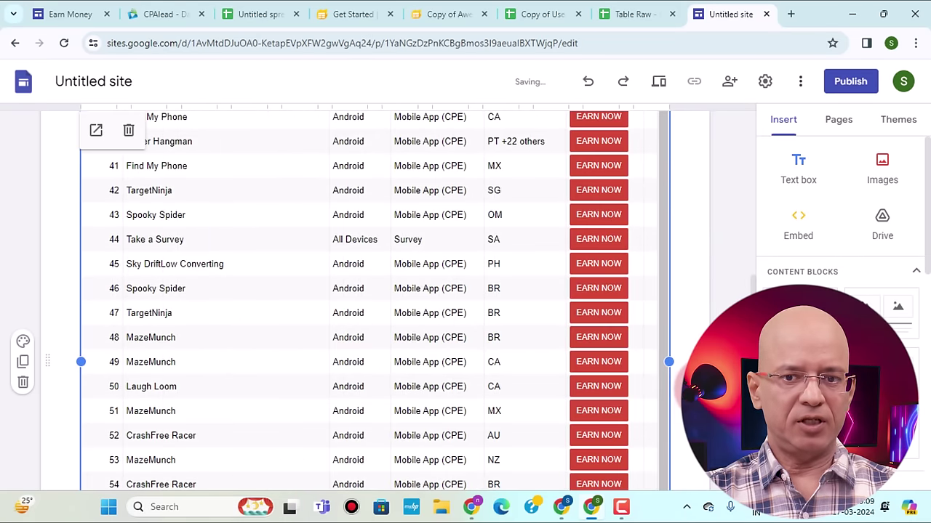
pyautogui.click(627, 391)
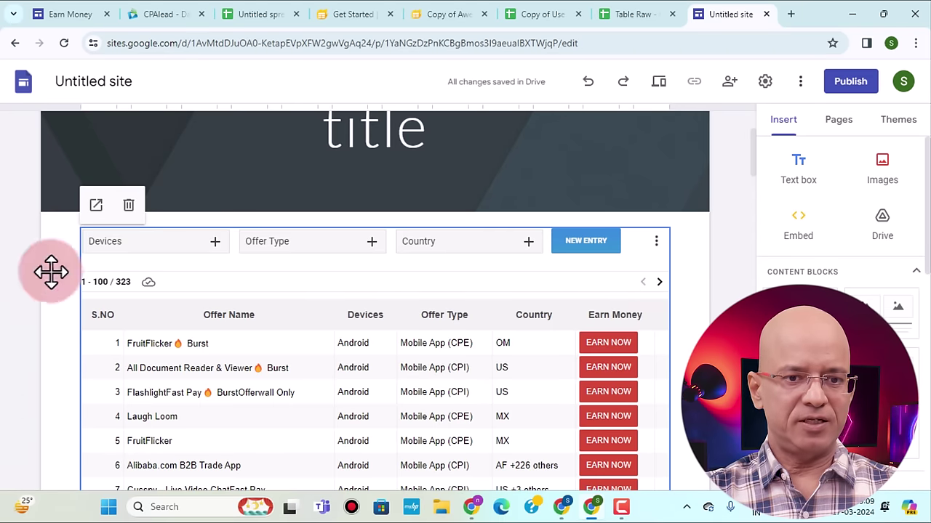
pyautogui.scroll(-9, 640, 331)
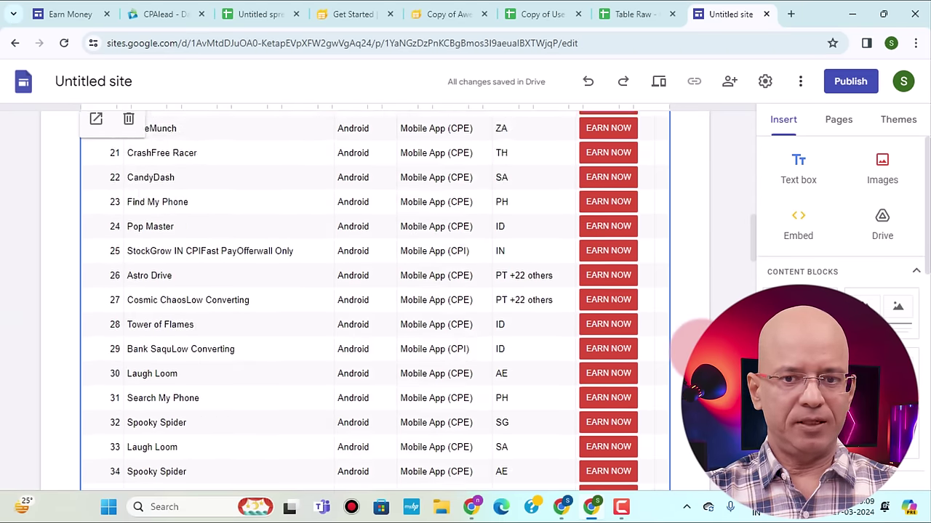
pyautogui.scroll(11, 654, 334)
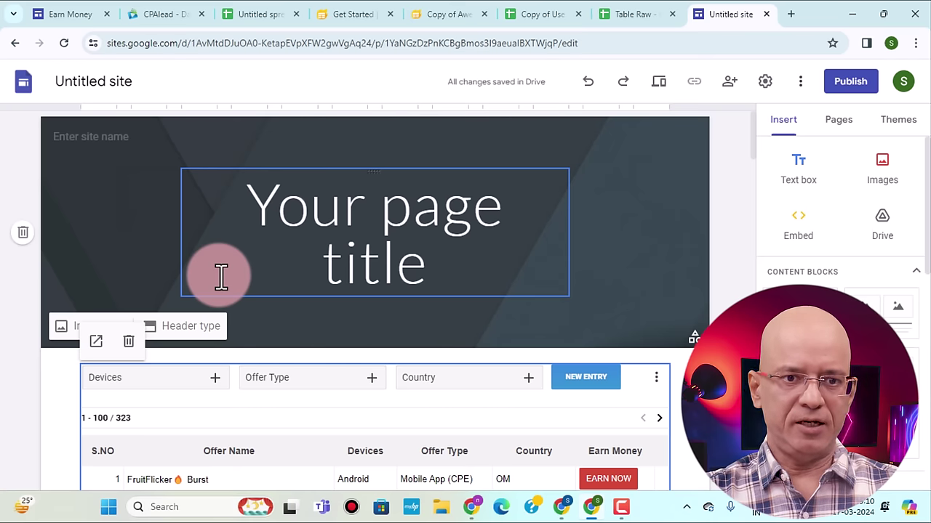
# - Name the site Earn Money and replace the placeholder page title in the header with Earn Money Online
pyautogui.click(148, 82)
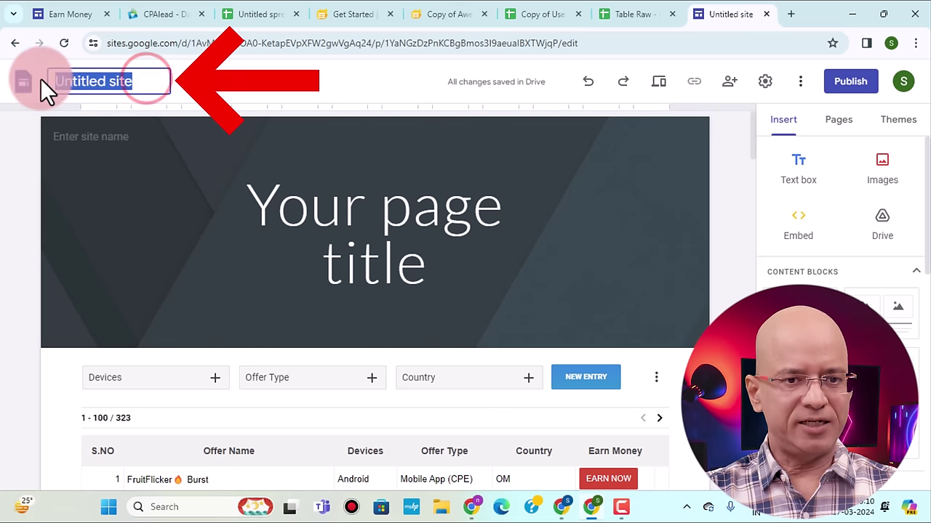
pyautogui.write('Earn Money')
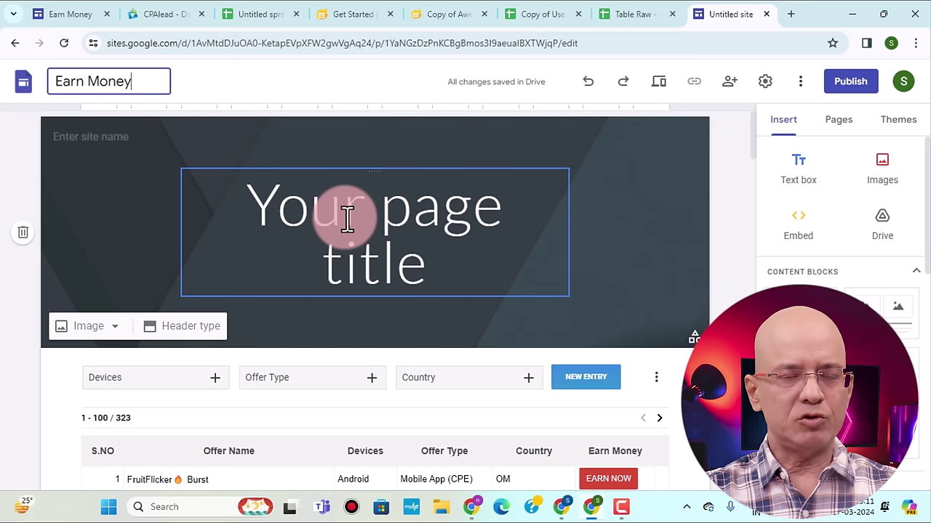
pyautogui.click(424, 220)
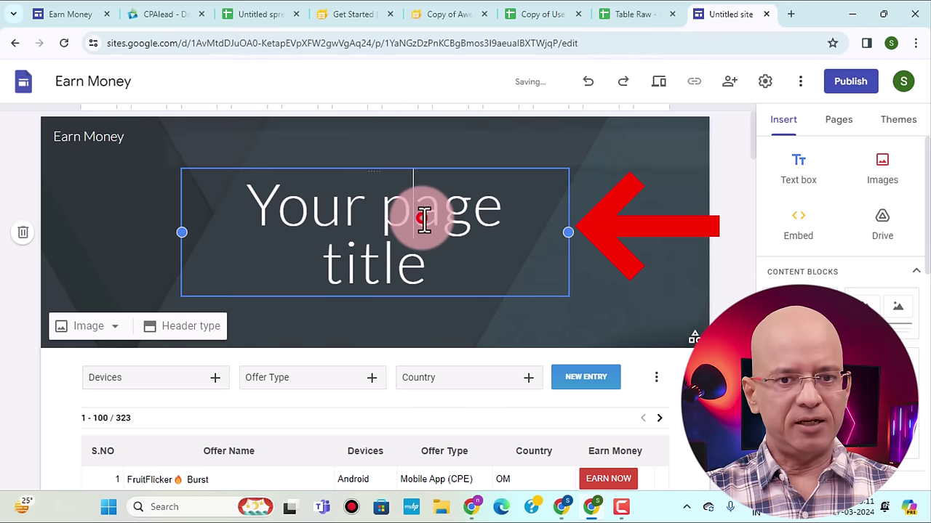
pyautogui.doubleClick(423, 221)
pyautogui.moveTo(440, 265); pyautogui.dragTo(261, 210)
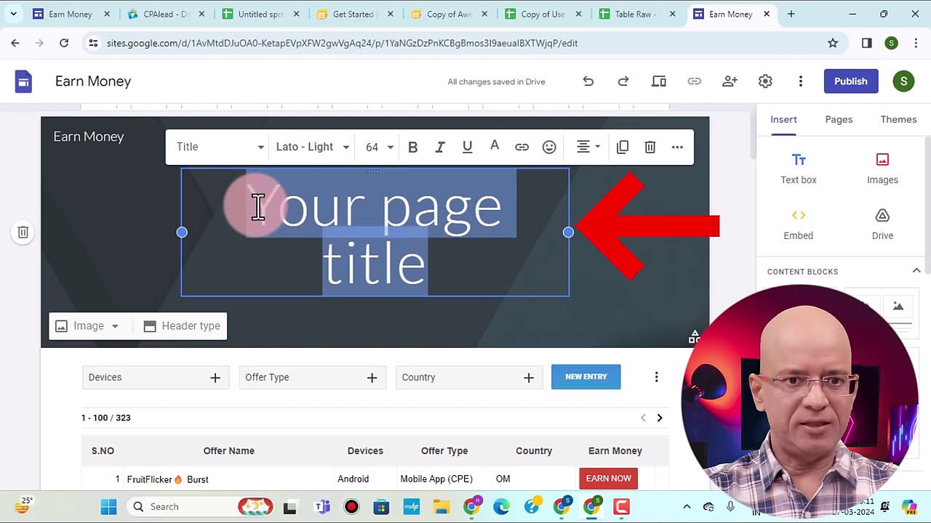
pyautogui.write('Earn Money Online')
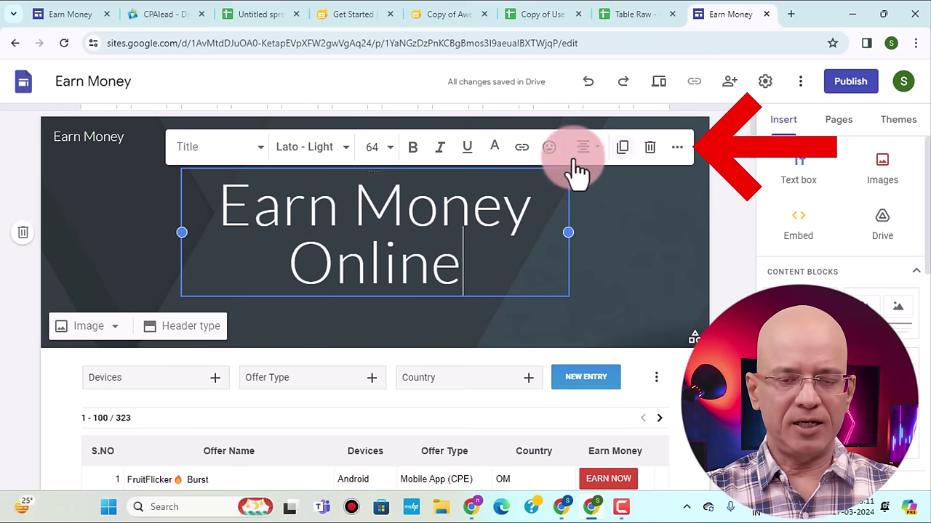
# - Set the whole page title to the Georgia font at size 60
pyautogui.moveTo(476, 263); pyautogui.dragTo(211, 205)
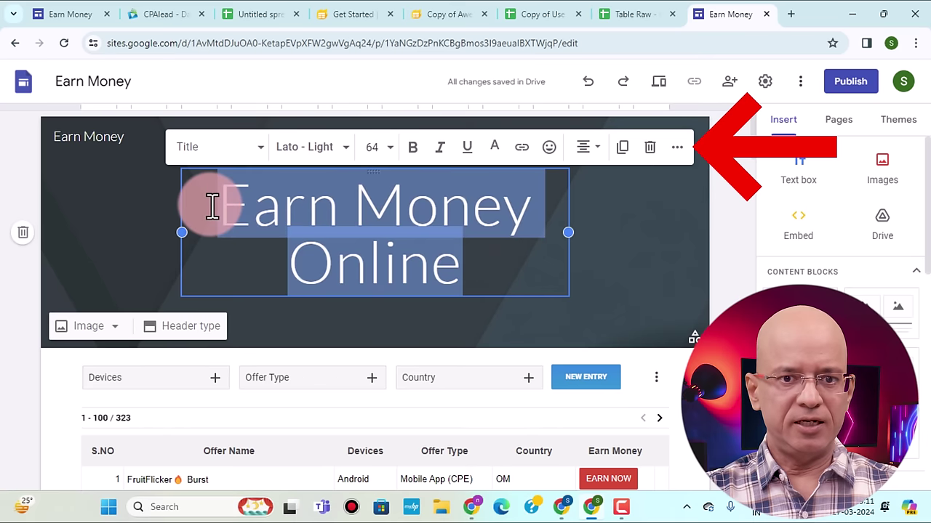
pyautogui.click(343, 147)
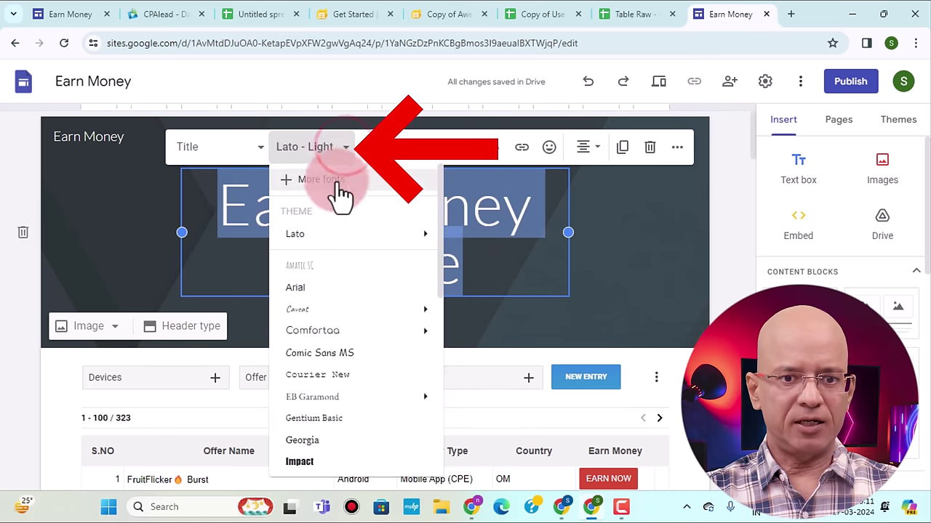
pyautogui.click(302, 439)
pyautogui.click(388, 146)
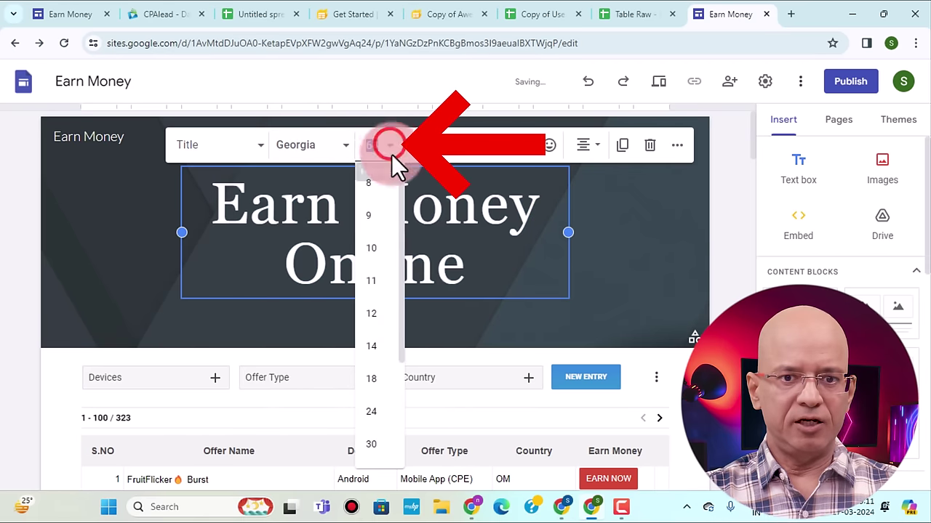
pyautogui.click(383, 251)
pyautogui.click(389, 178)
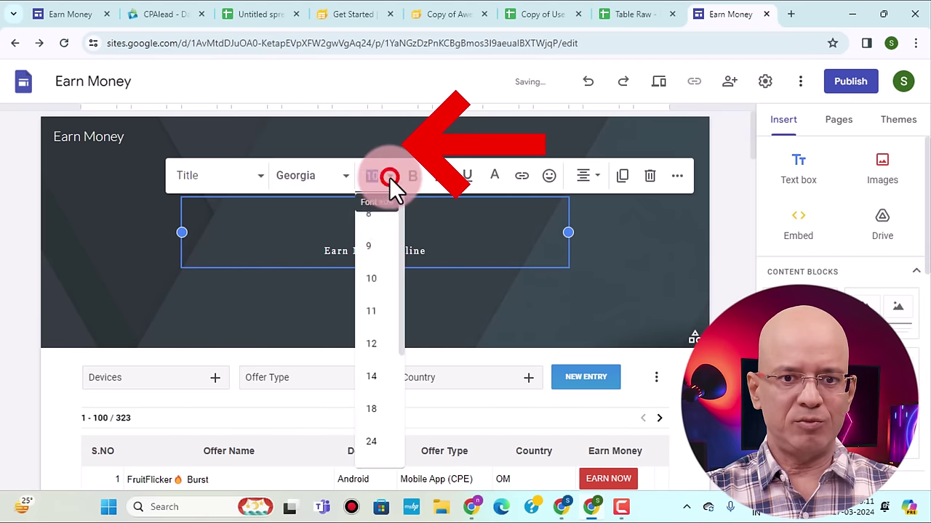
pyautogui.scroll(-3, 372, 364)
pyautogui.click(373, 386)
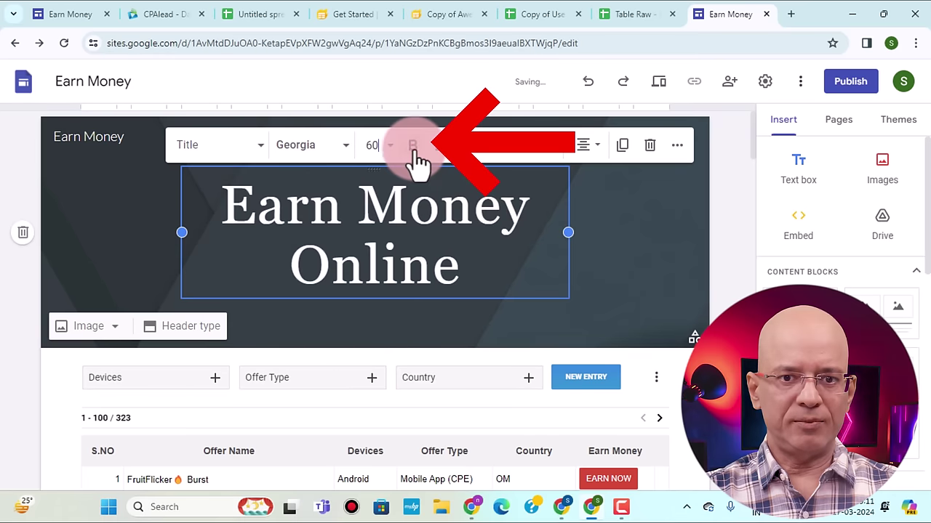
# - Make the page title bold and italic, and leave the title text box
pyautogui.click(413, 149)
pyautogui.click(439, 148)
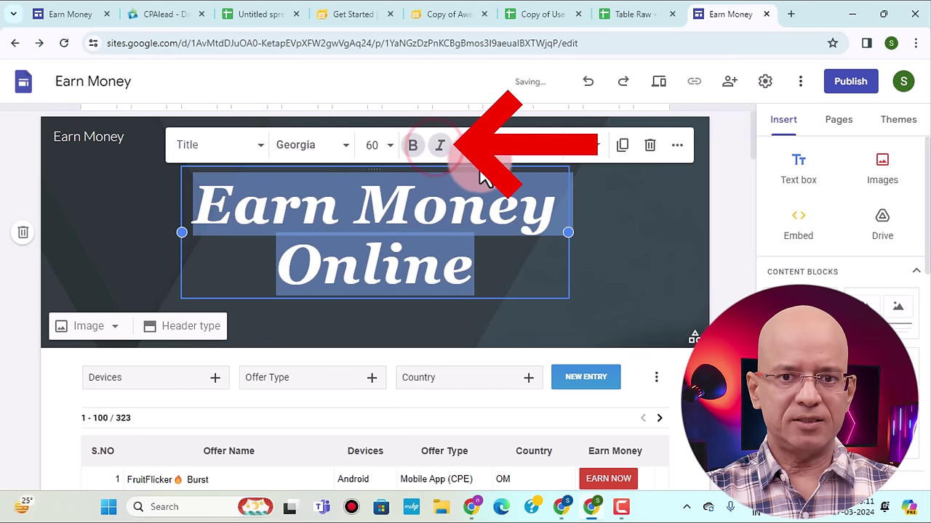
pyautogui.click(630, 242)
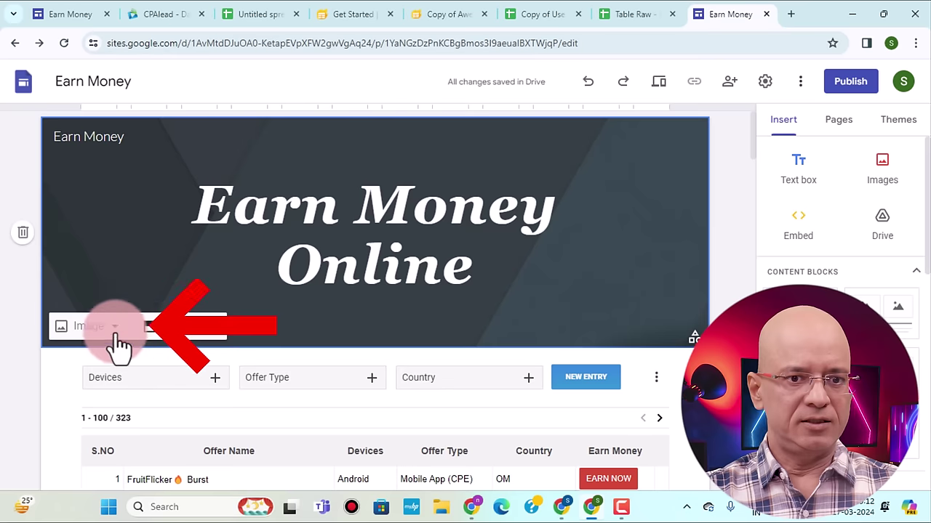
# - Replace the header background with a dollar banknotes picture found by searching Google Images for "earn money"
pyautogui.click(89, 327)
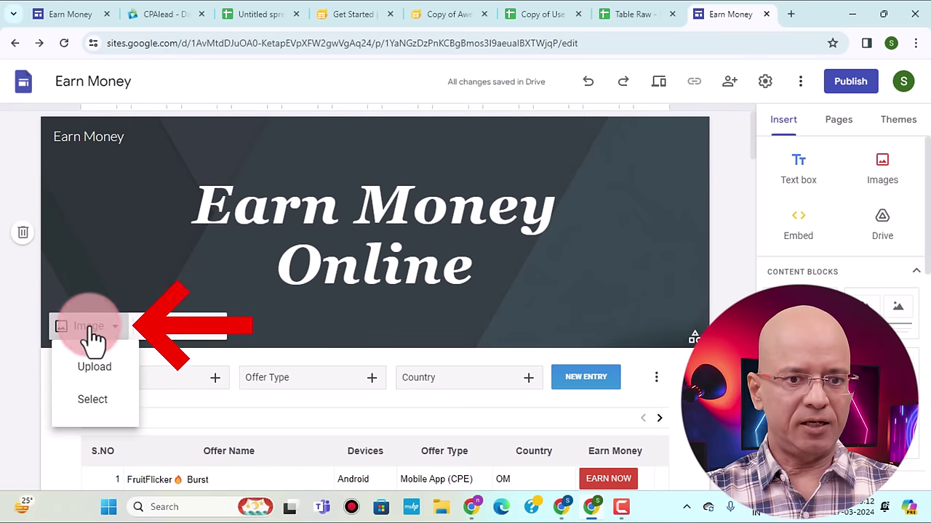
pyautogui.click(93, 401)
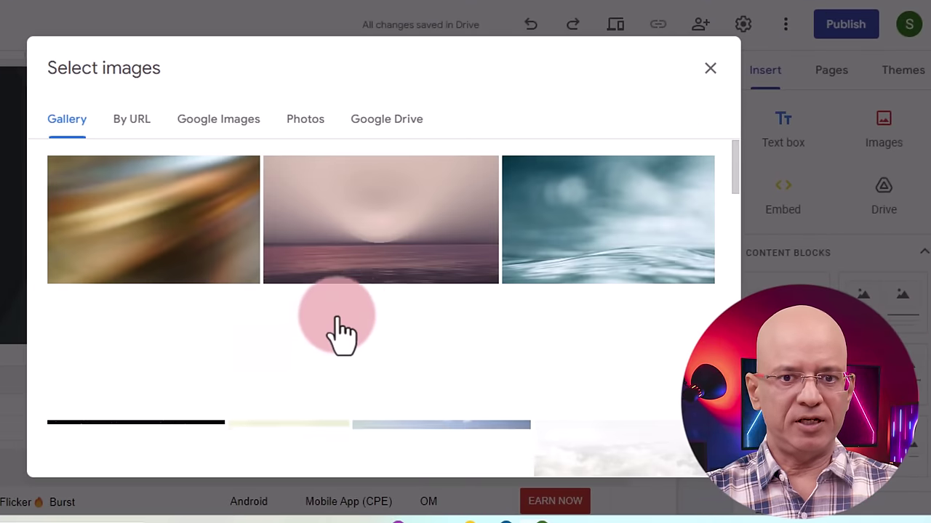
pyautogui.scroll(-10, 476, 323)
pyautogui.scroll(-10, 476, 323)
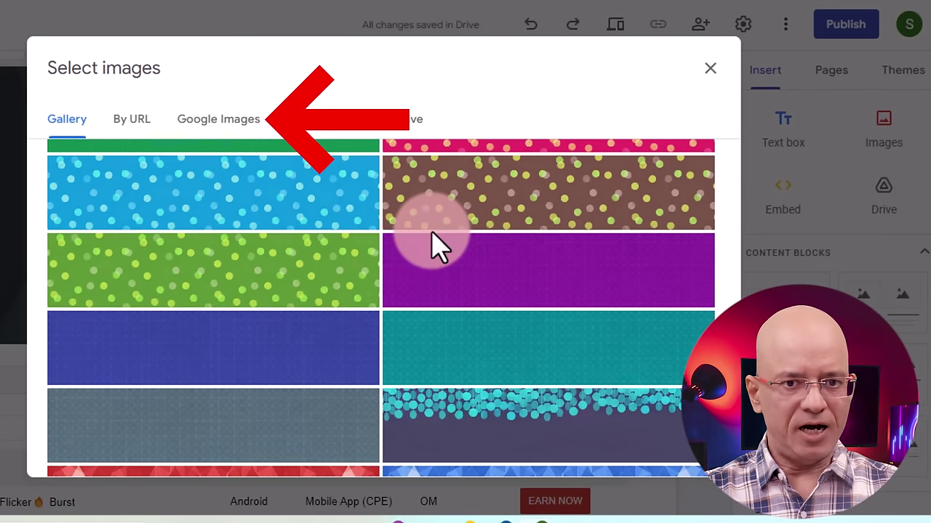
pyautogui.click(218, 124)
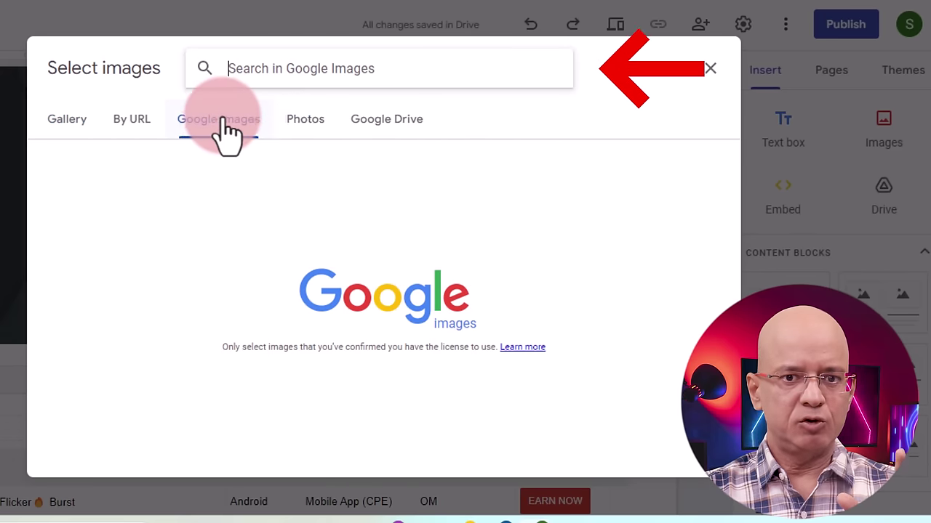
pyautogui.click(259, 66)
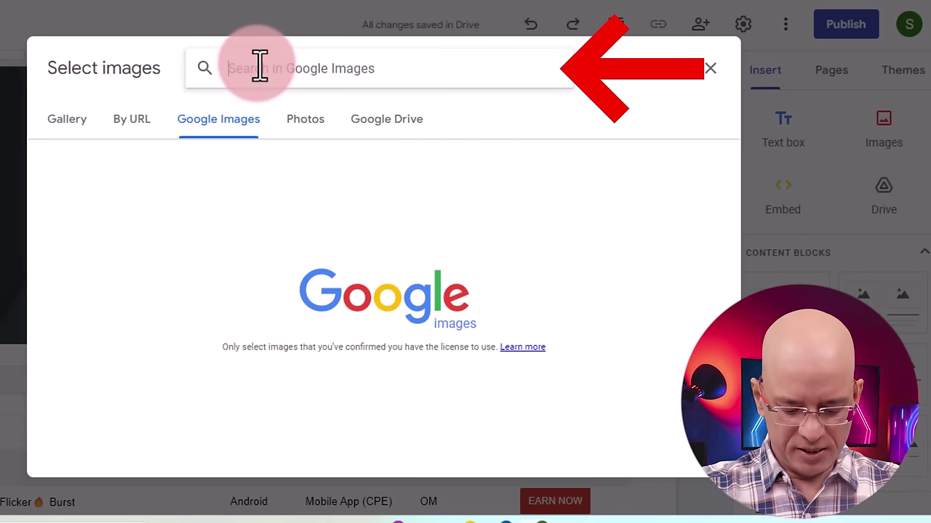
pyautogui.click(259, 66)
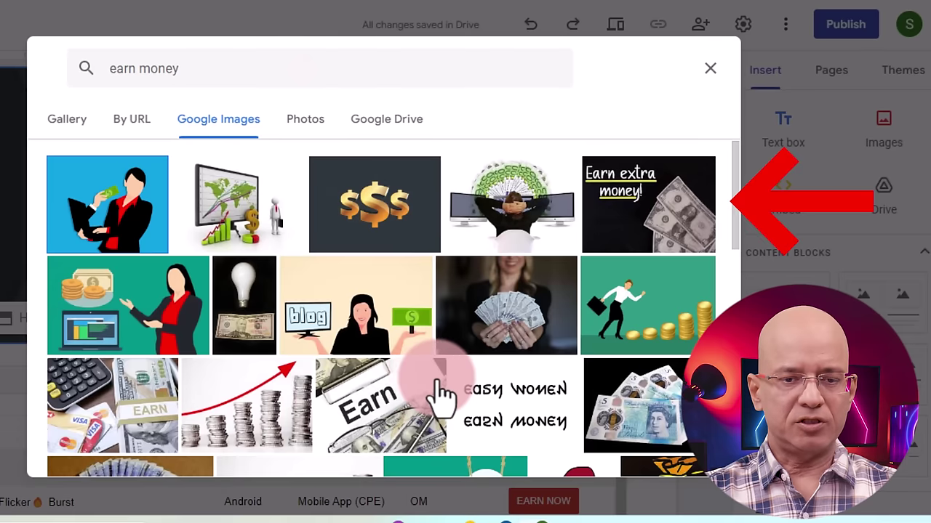
pyautogui.scroll(-5, 440, 393)
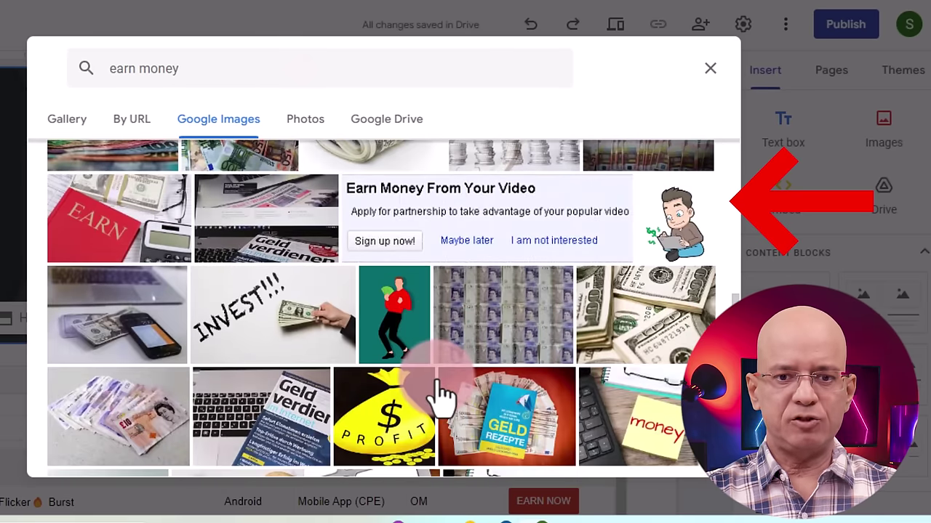
pyautogui.click(306, 356)
pyautogui.click(698, 447)
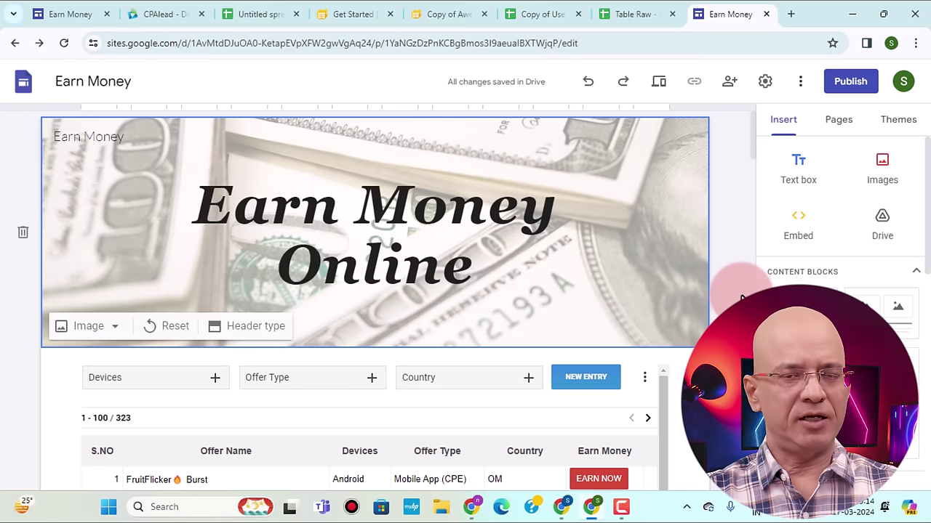
# - Publish the site to the web with the web address earnmoney1239
pyautogui.click(854, 82)
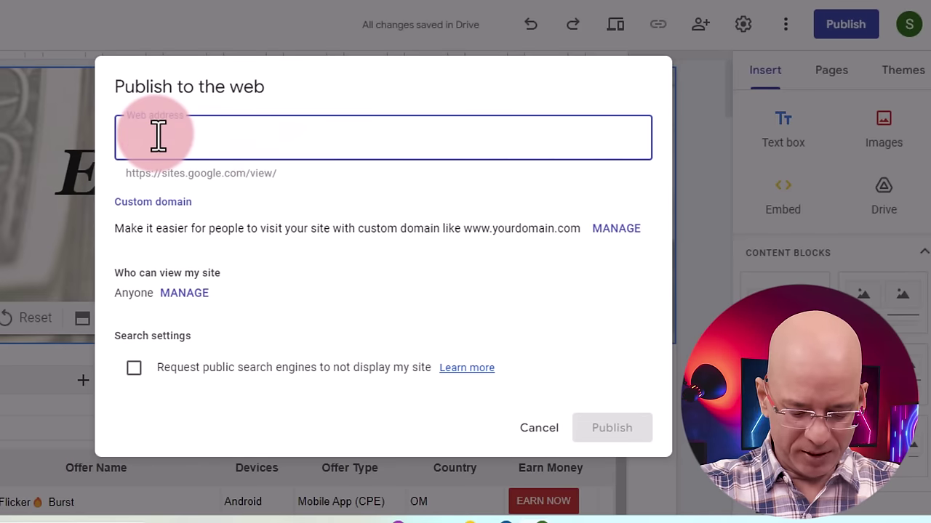
pyautogui.write('earnmon')
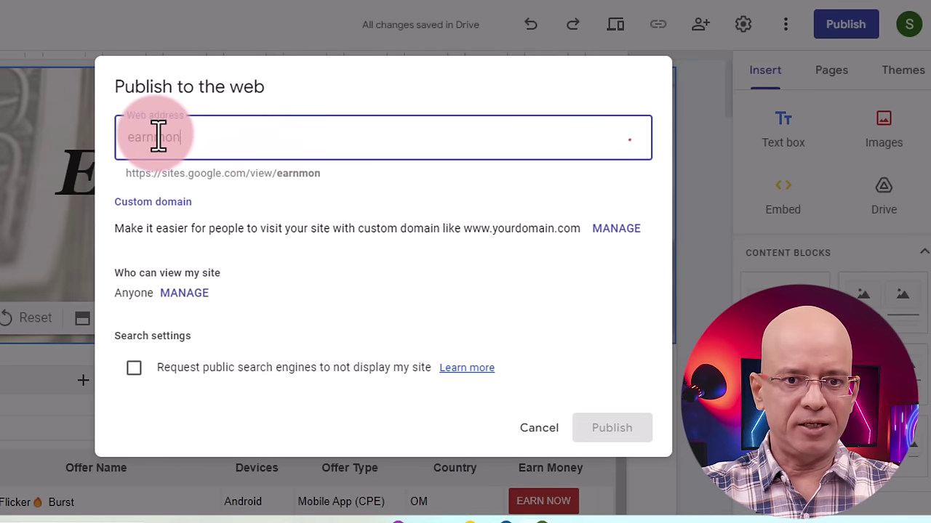
pyautogui.write('ey')
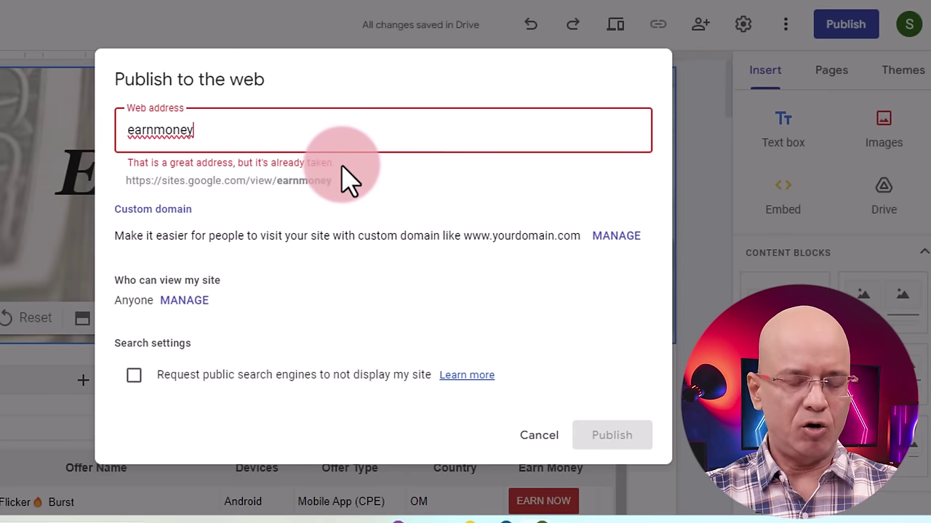
pyautogui.write('123')
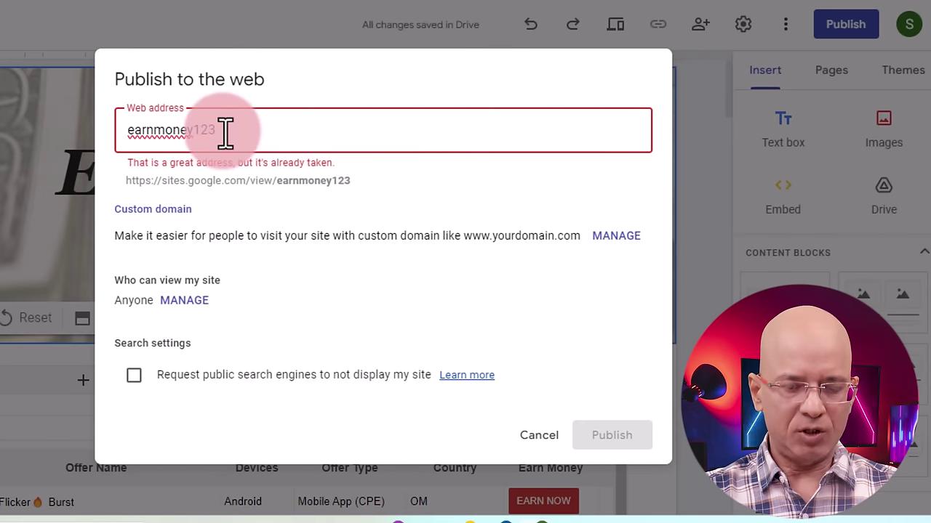
pyautogui.write('9')
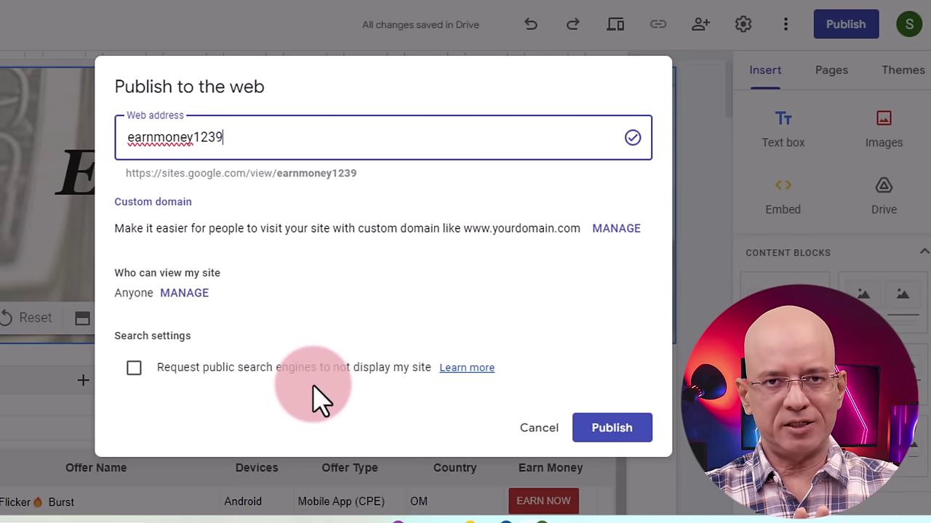
pyautogui.click(611, 428)
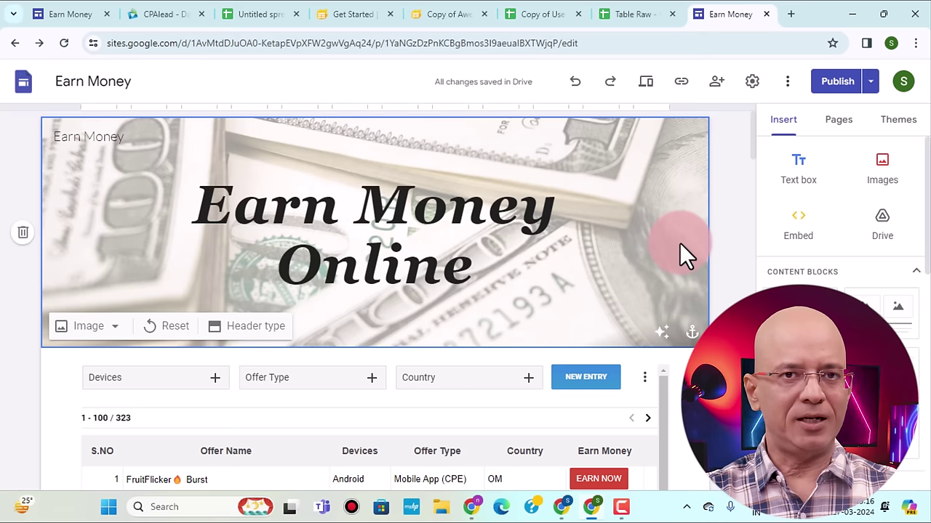
# - Copy the published site link and open it in a new browser tab
pyautogui.click(681, 86)
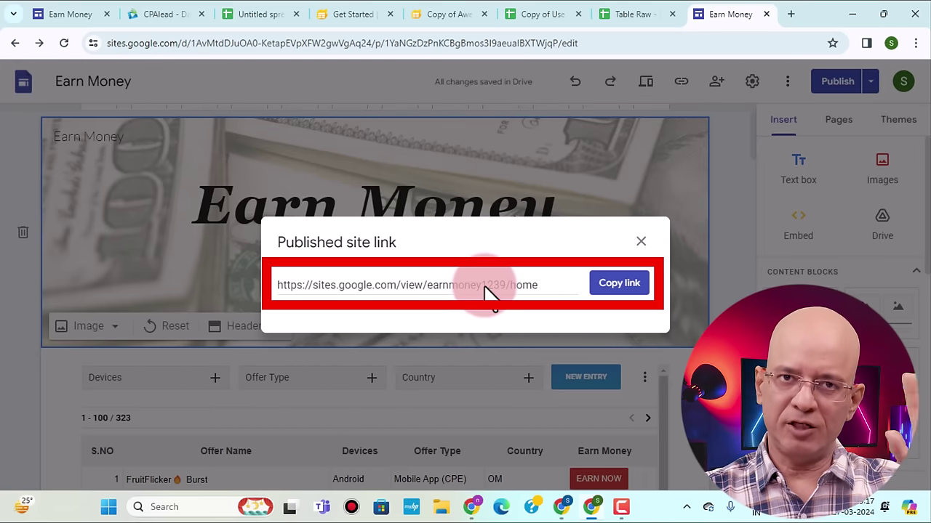
pyautogui.click(616, 288)
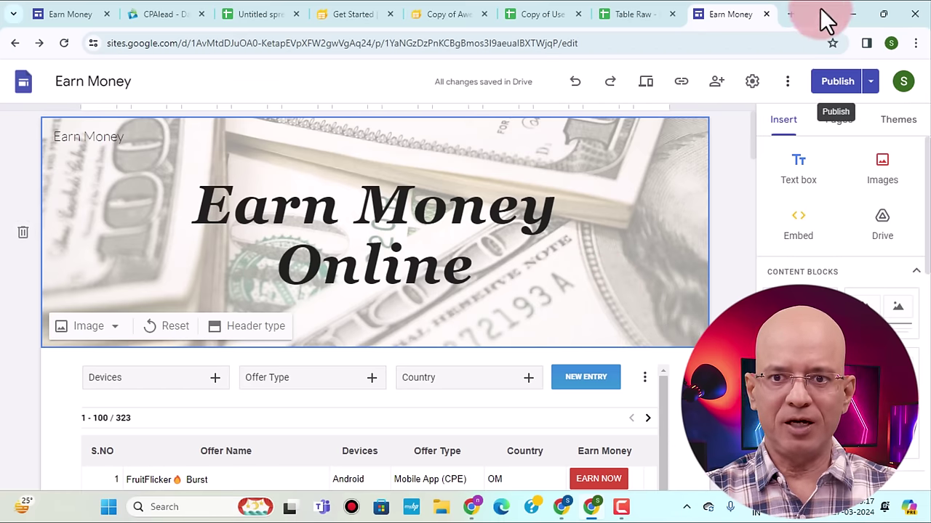
pyautogui.click(791, 14)
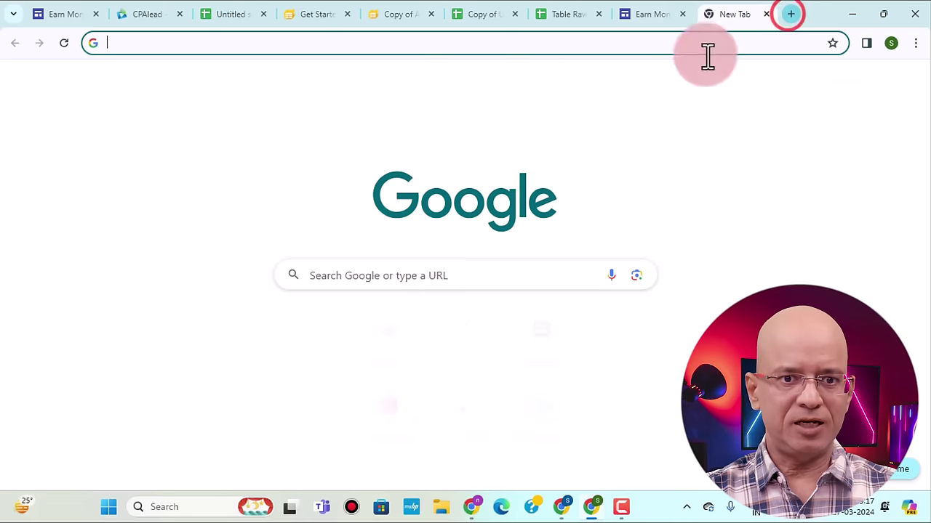
pyautogui.rightClick(141, 44)
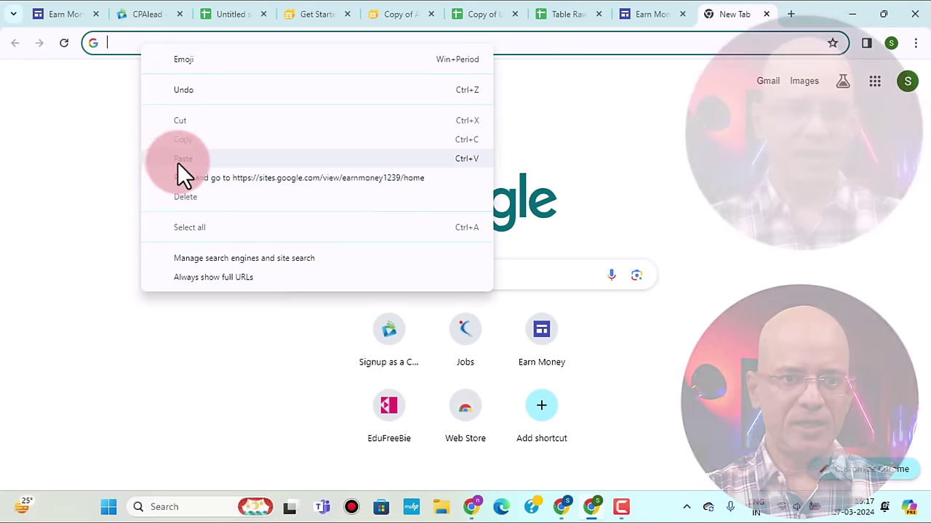
pyautogui.click(178, 161)
pyautogui.press('Return')
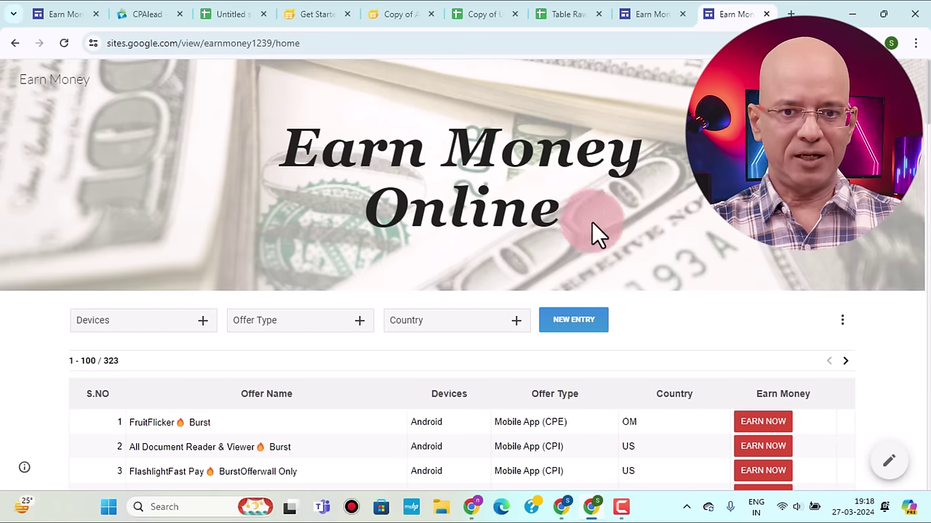
# - Test the earn link of the MazeMunch offer in row 19 on the published site, and return to review the offers table
pyautogui.scroll(-2, 717, 286)
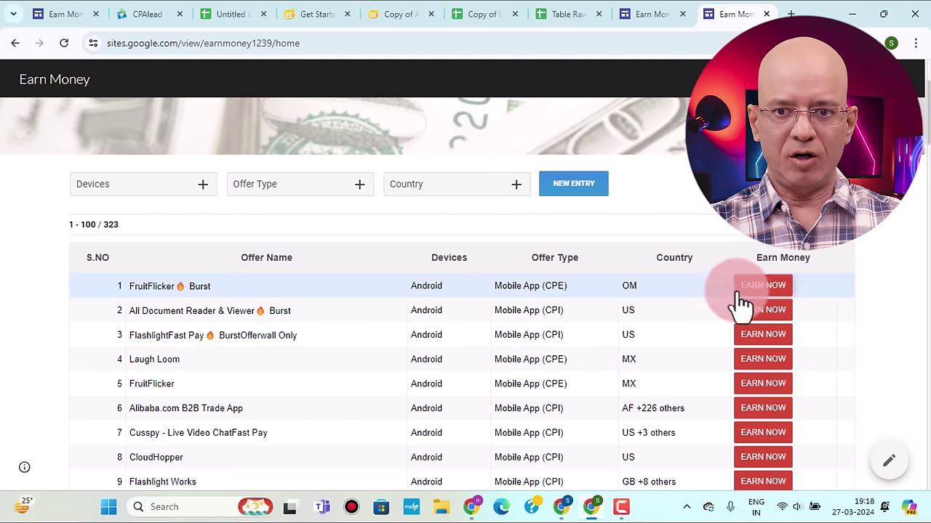
pyautogui.scroll(-6, 763, 295)
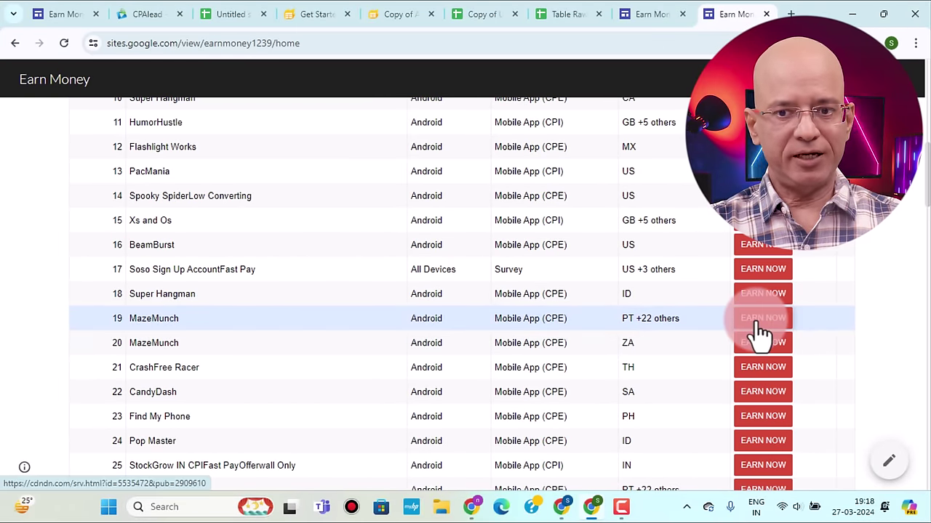
pyautogui.click(758, 325)
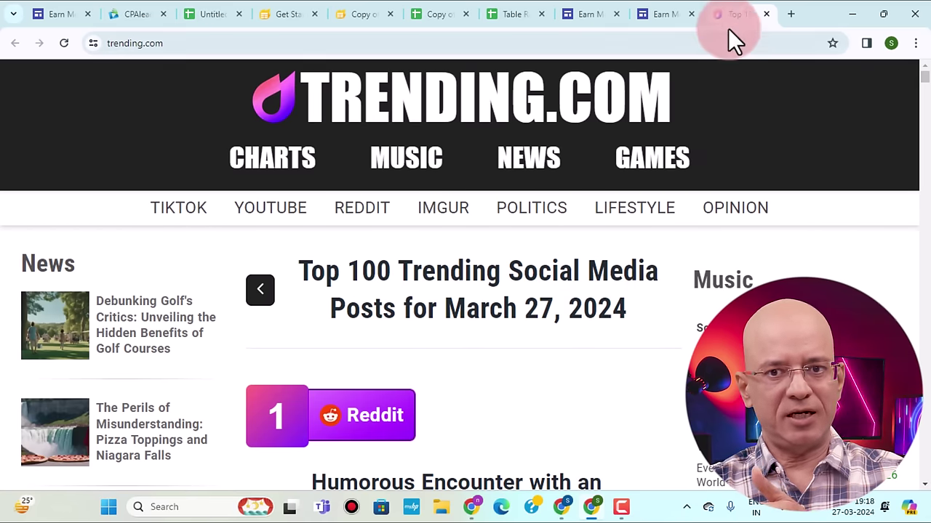
pyautogui.click(659, 14)
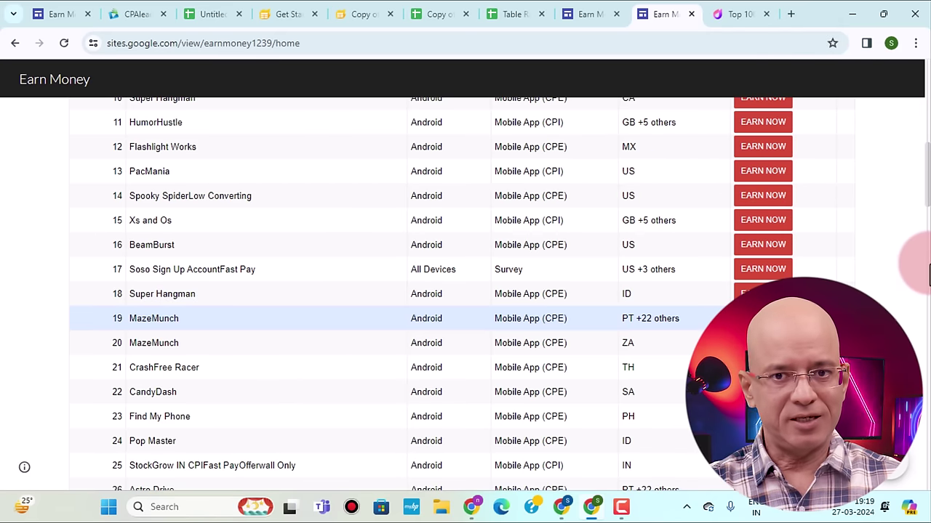
pyautogui.scroll(8, 928, 275)
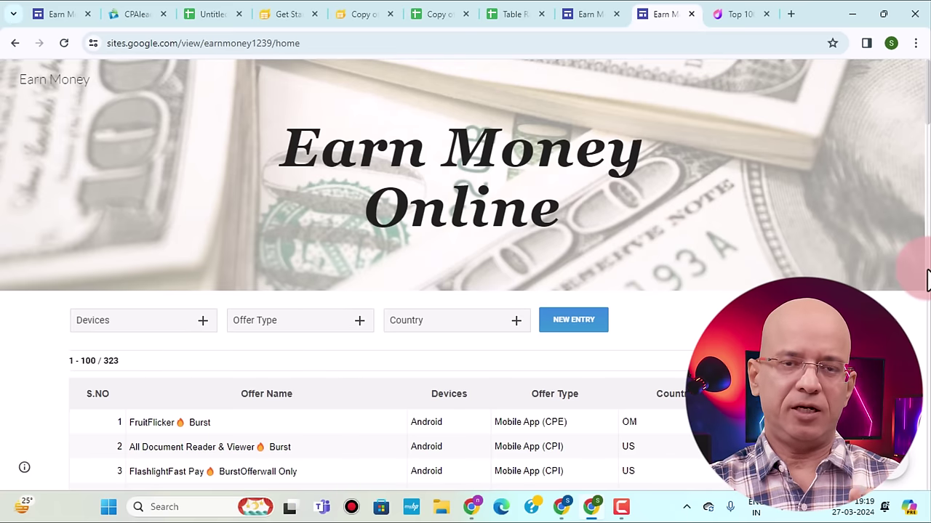
pyautogui.scroll(-3, 488, 214)
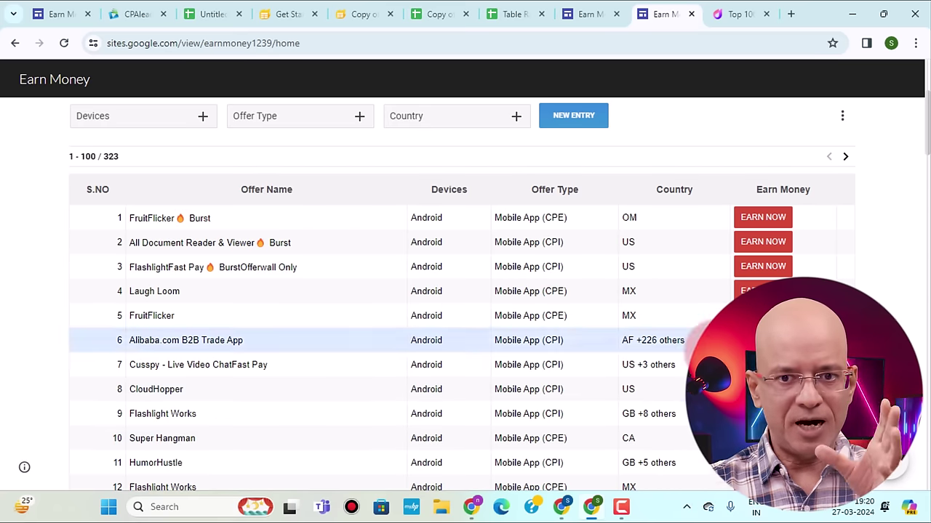
pyautogui.scroll(3, 466, 291)
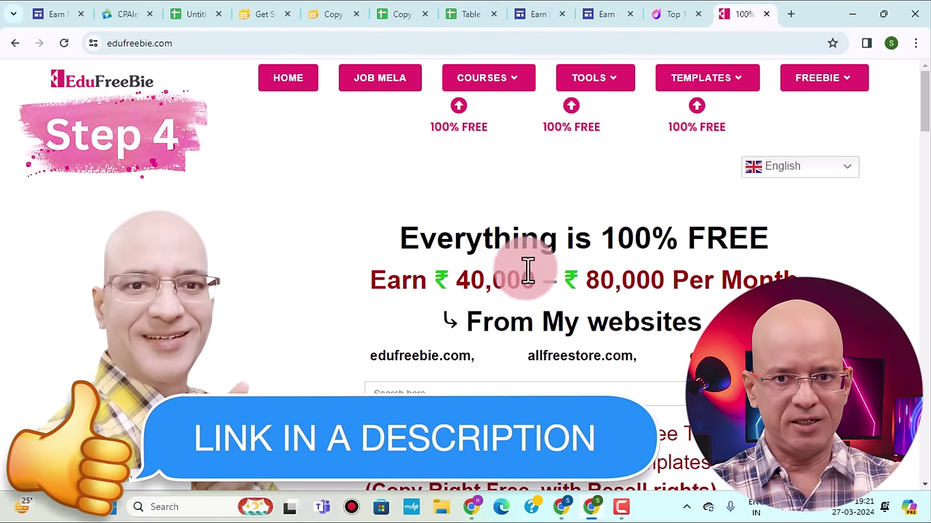
# - Open the CPA Comments Generator tool on edufreebie.com and dismiss the ad that covers the page
pyautogui.moveTo(599, 83)
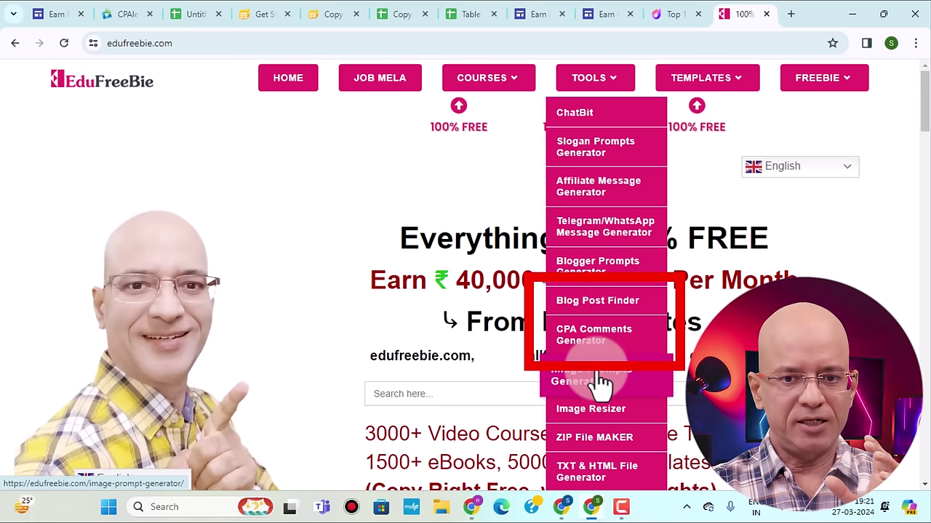
pyautogui.click(594, 341)
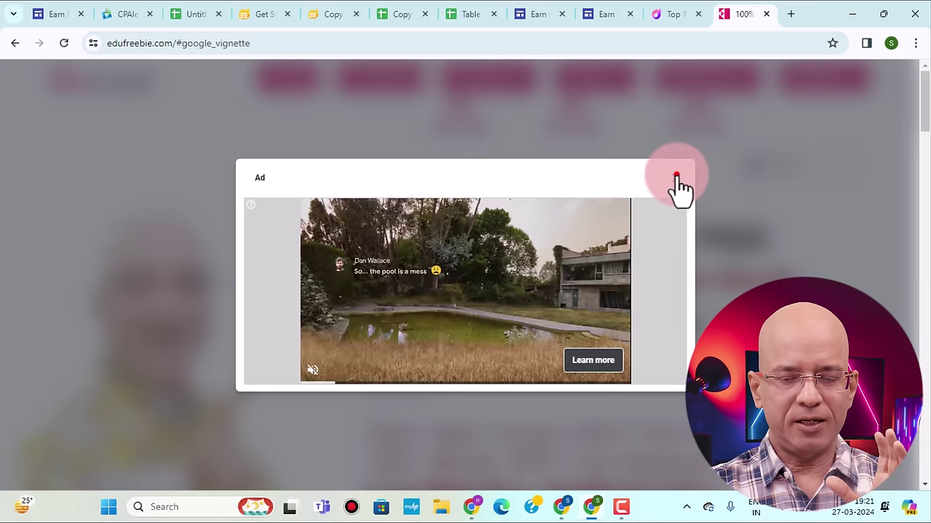
pyautogui.click(676, 180)
pyautogui.scroll(-3, 579, 319)
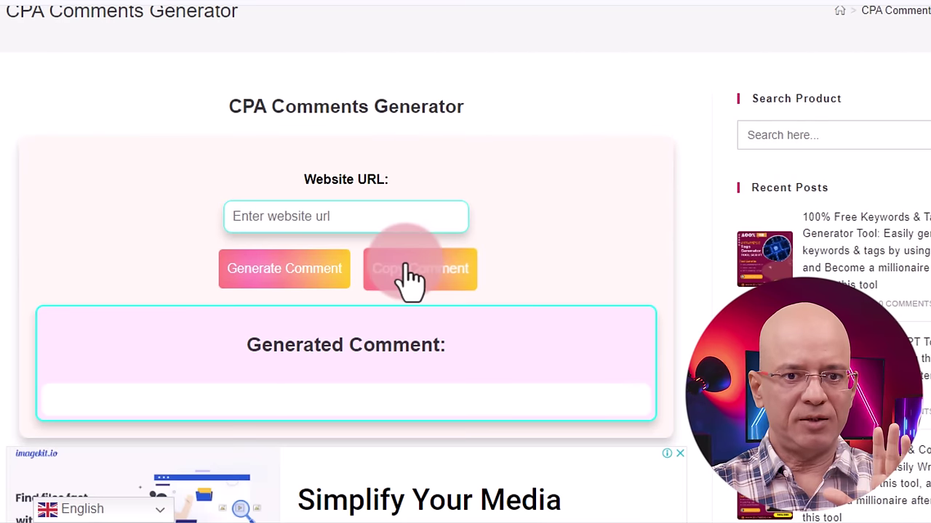
# - Paste the published site link as the website URL and generate a promotional comment for it
pyautogui.rightClick(301, 217)
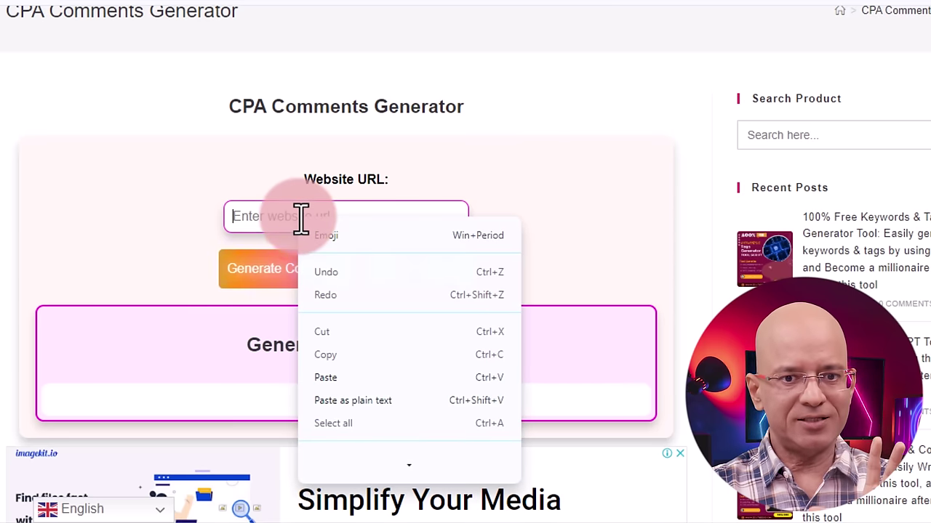
pyautogui.click(354, 379)
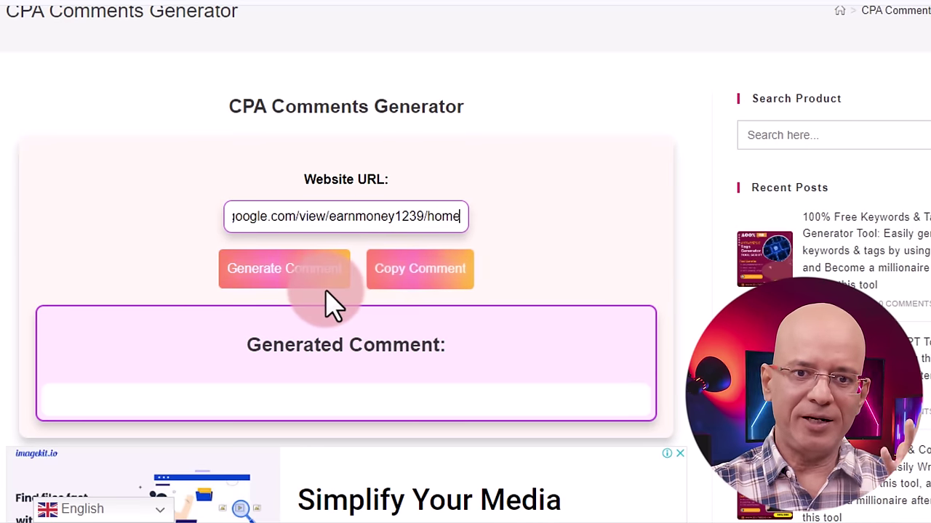
pyautogui.click(285, 272)
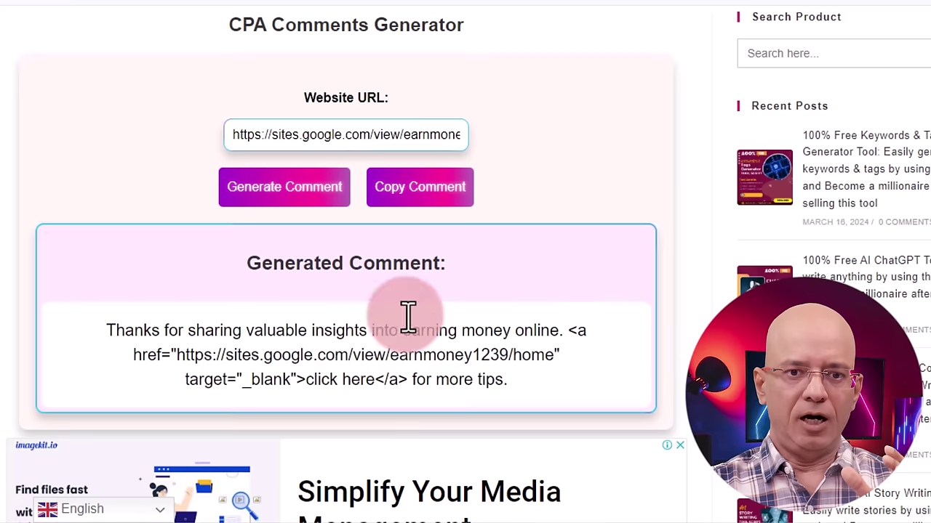
# - Regenerate the comment until it reads "Tired of working for someone else's dream?", and copy it to the clipboard
pyautogui.click(249, 269)
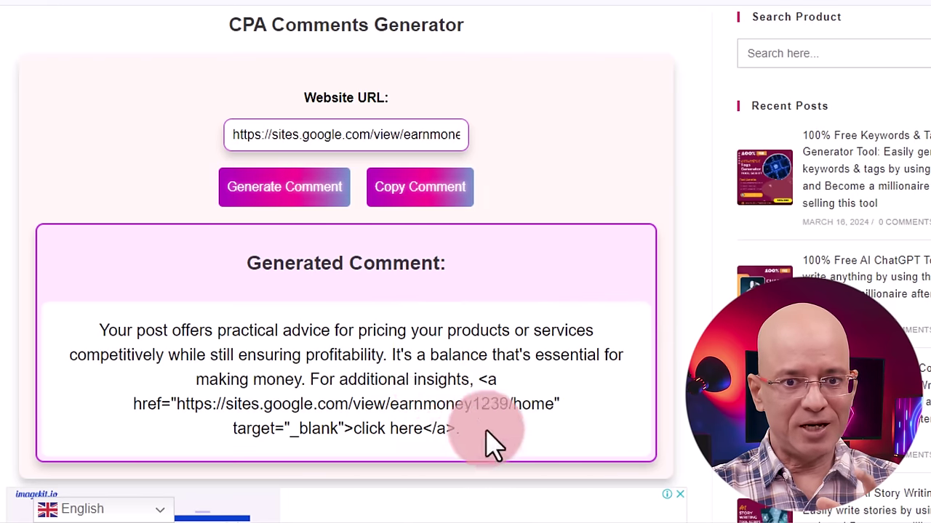
pyautogui.click(261, 191)
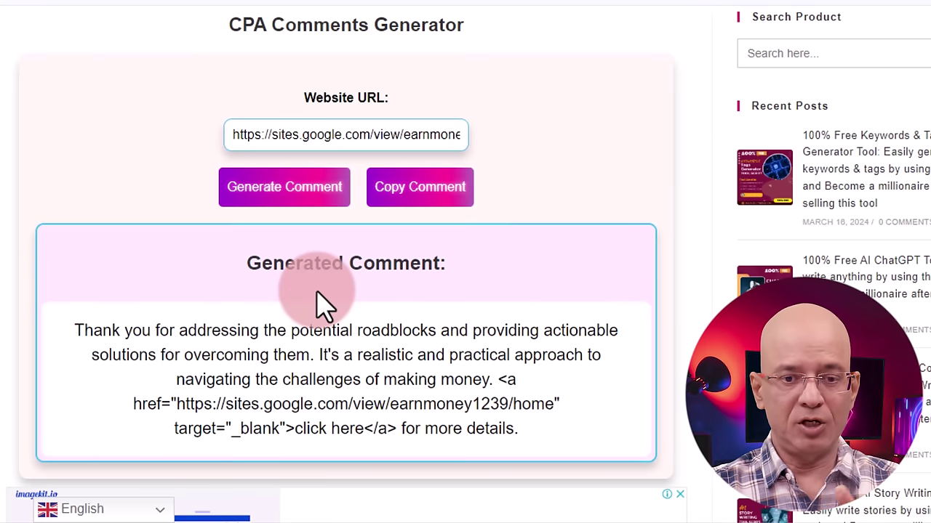
pyautogui.click(270, 191)
pyautogui.click(275, 183)
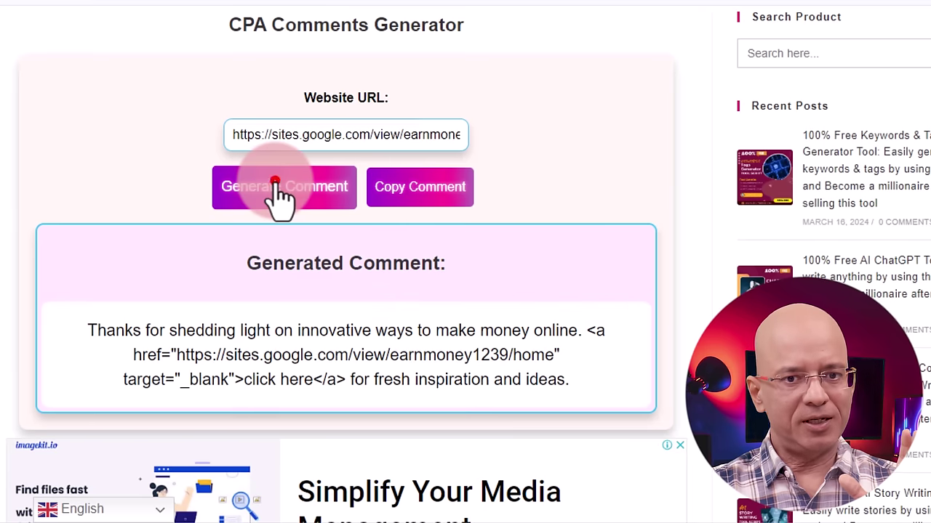
pyautogui.click(276, 188)
pyautogui.click(278, 186)
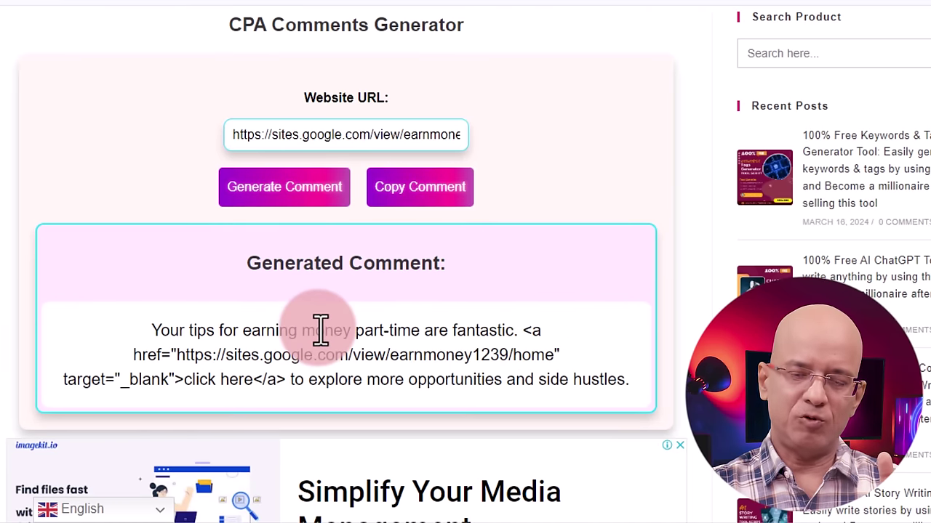
pyautogui.press('Return')
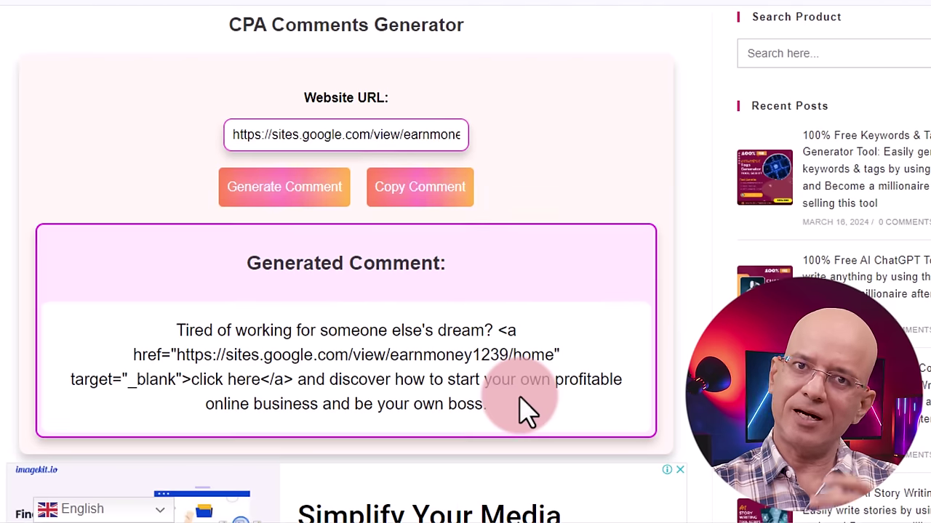
pyautogui.click(422, 195)
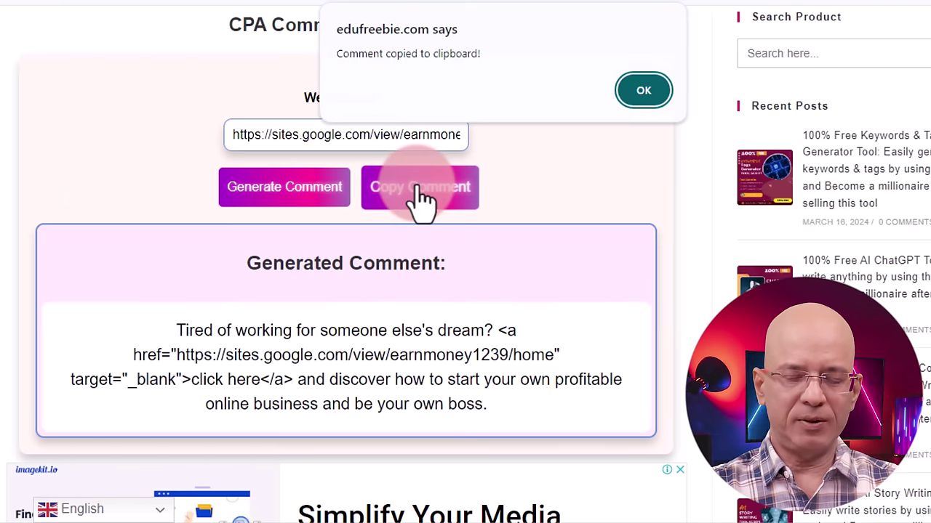
pyautogui.click(639, 91)
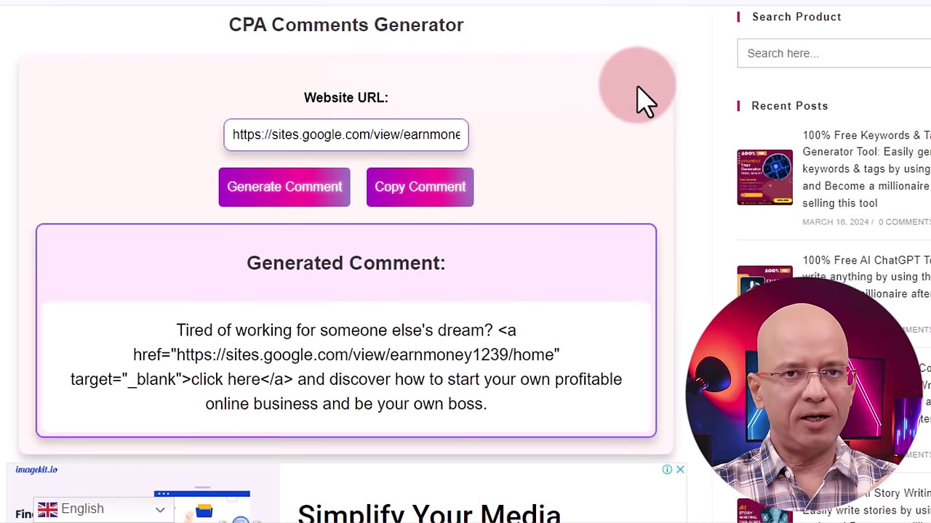